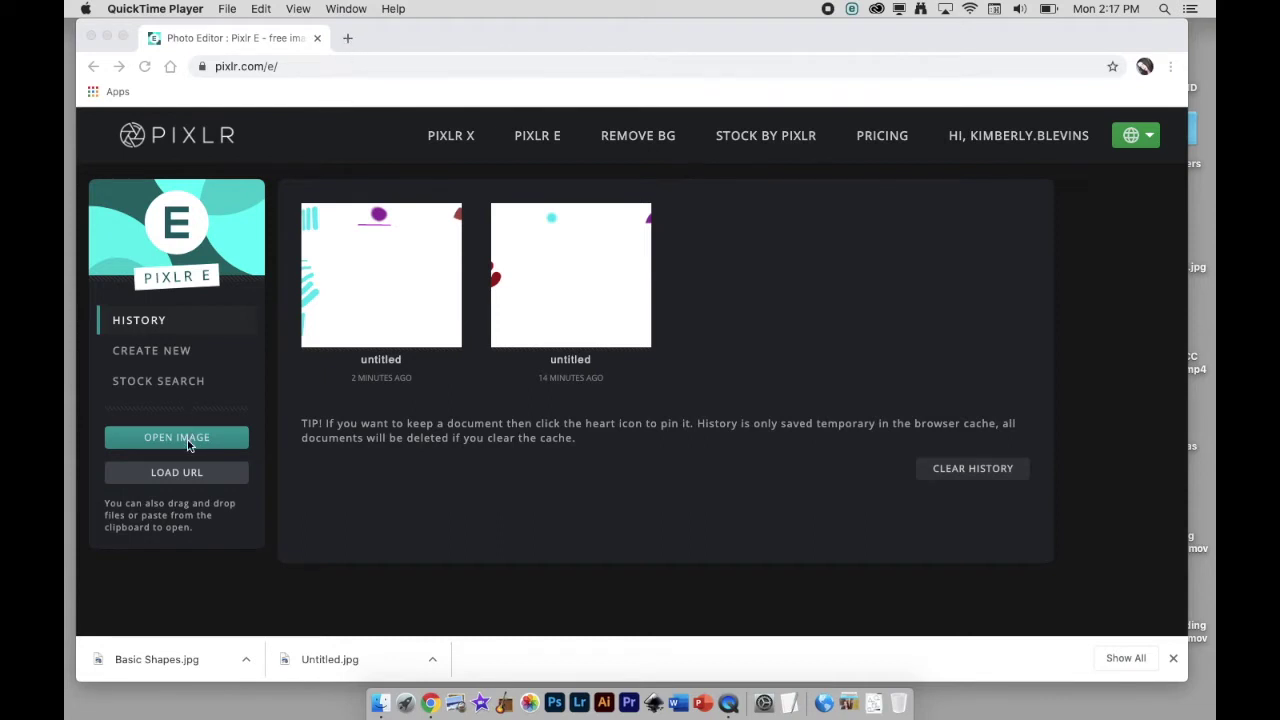
- Open Google Classroom from the Google apps list in a new browser tab
left_click(350, 40)
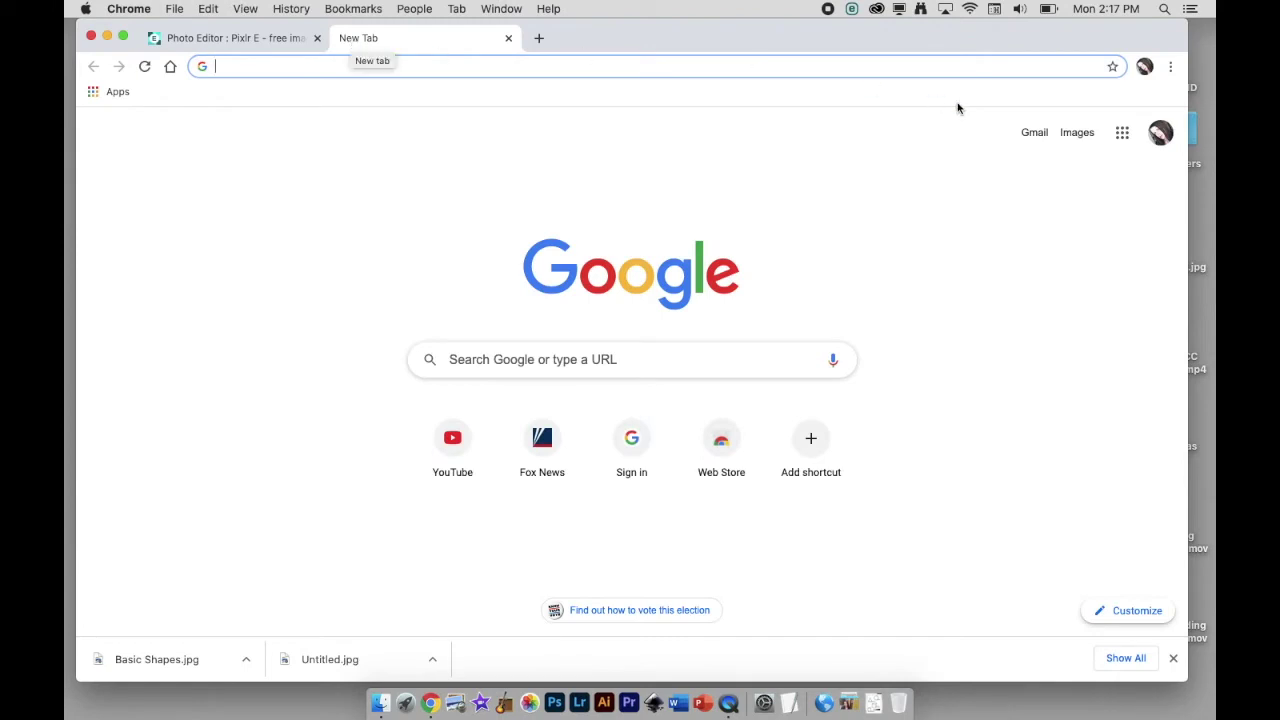
left_click(1122, 134)
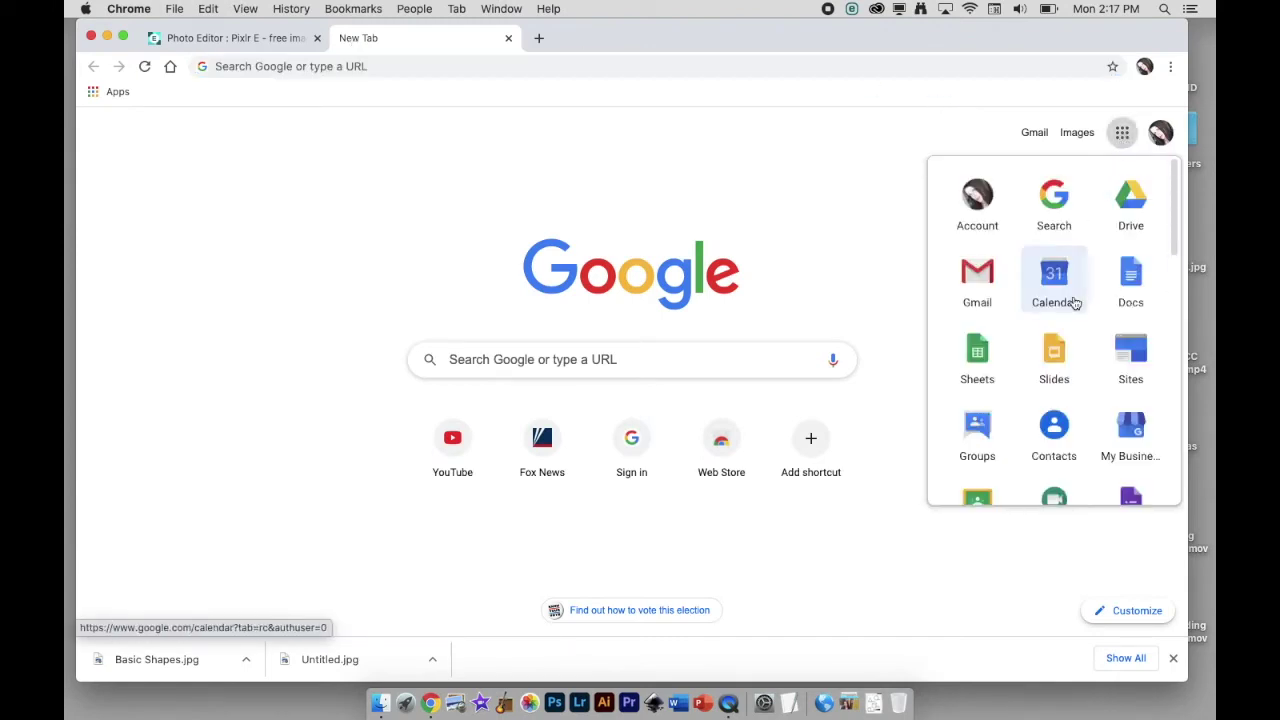
scroll(1072, 300, "down", 3)
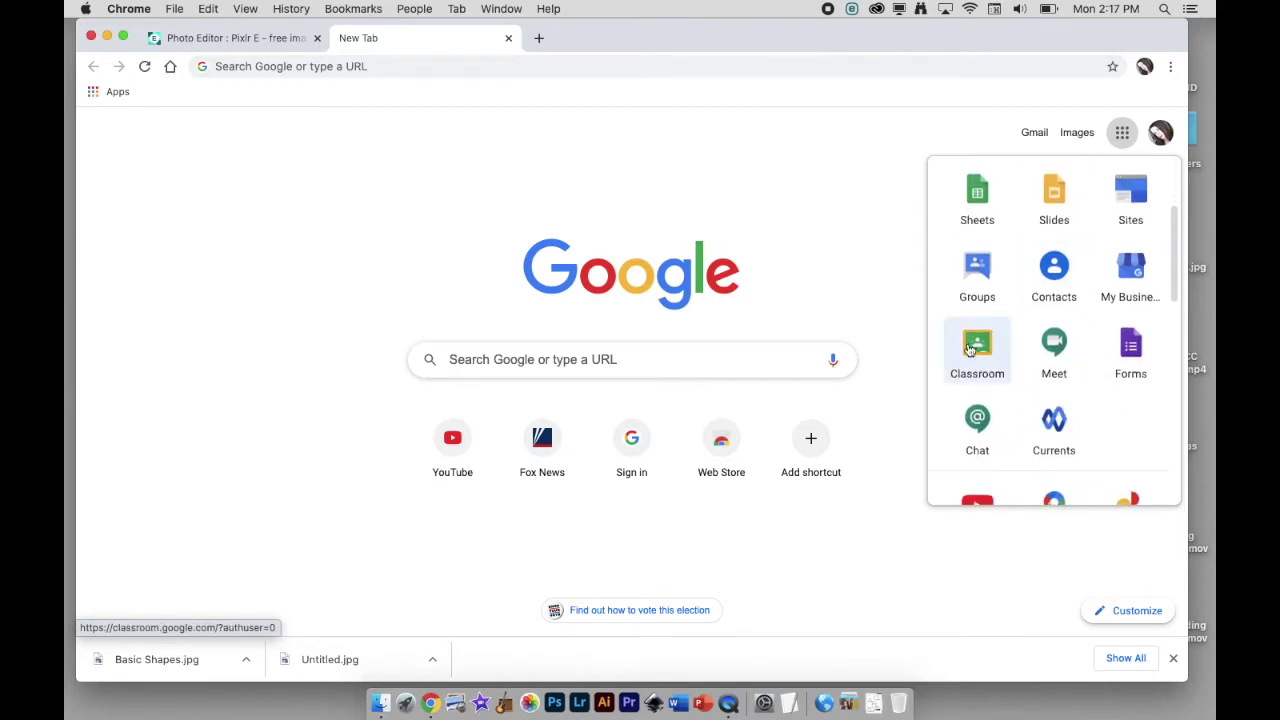
left_click(969, 347)
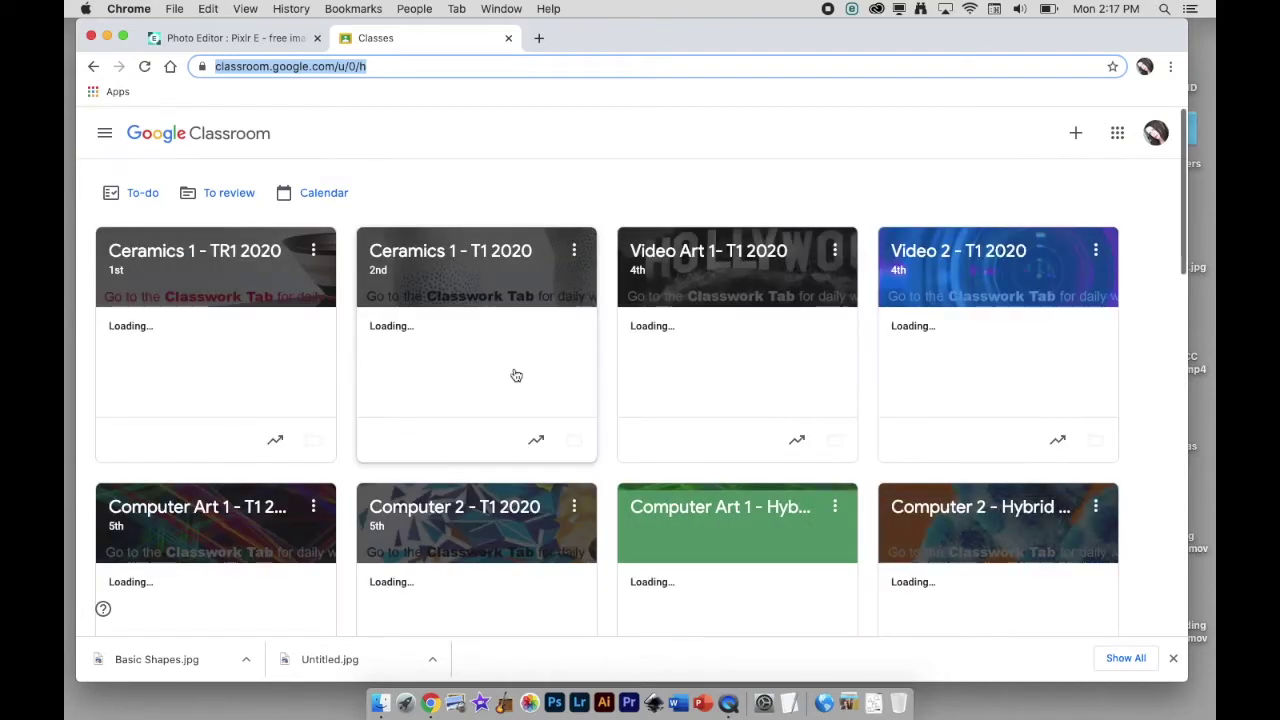
- In the Computer Art 1 - T1 2020 class, expand the "Day 39 - 40 - Digital painting - Materials" classwork item under Unit 3
left_click(243, 506)
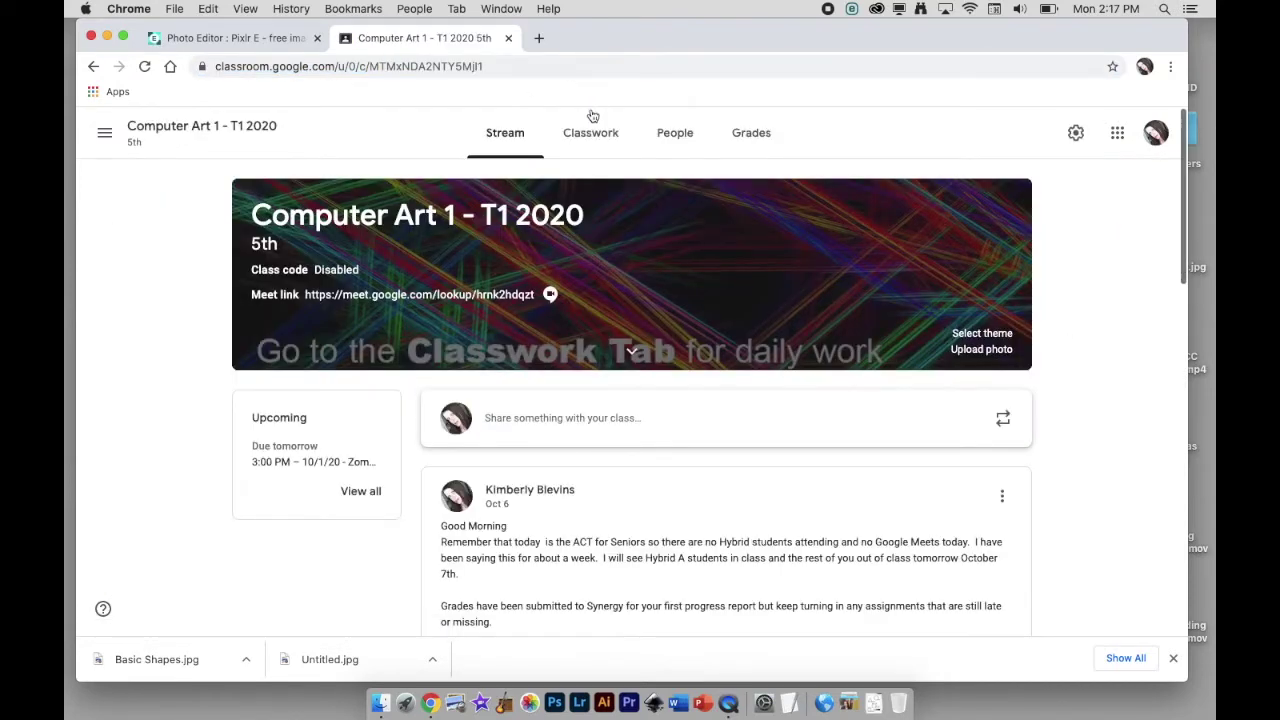
left_click(590, 140)
scroll(590, 143, "down", 15)
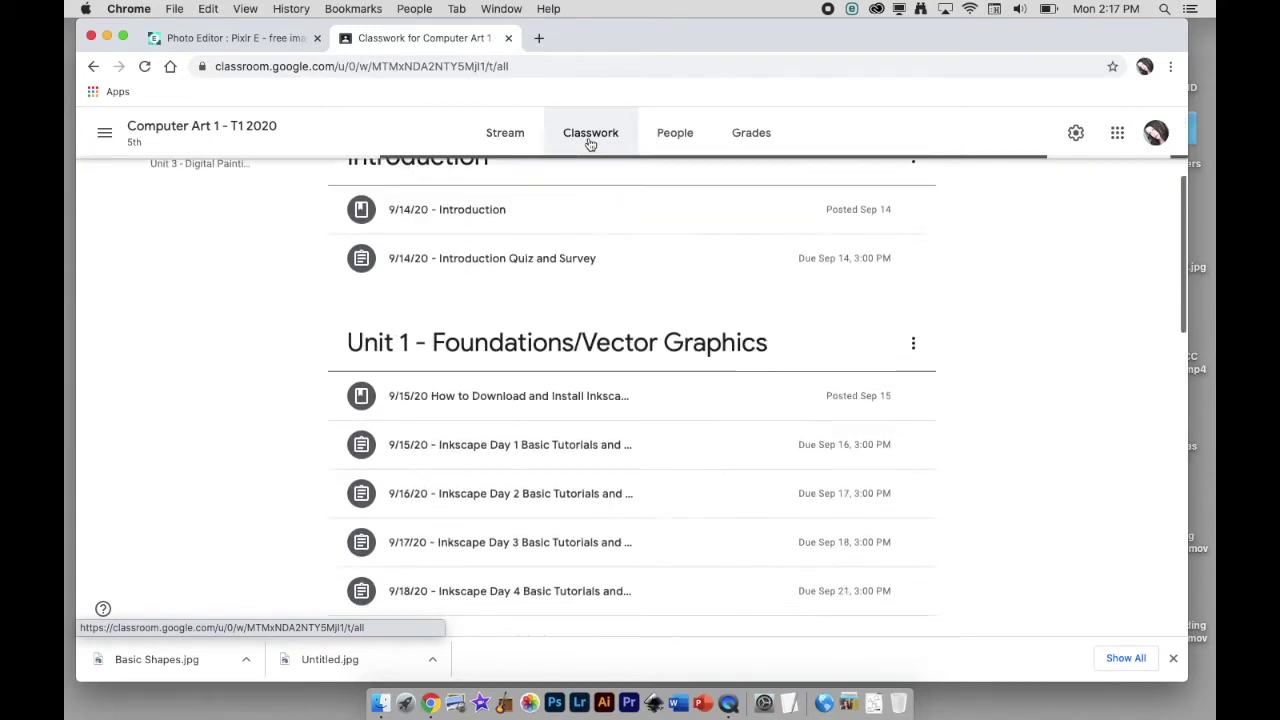
scroll(590, 143, "up", 5)
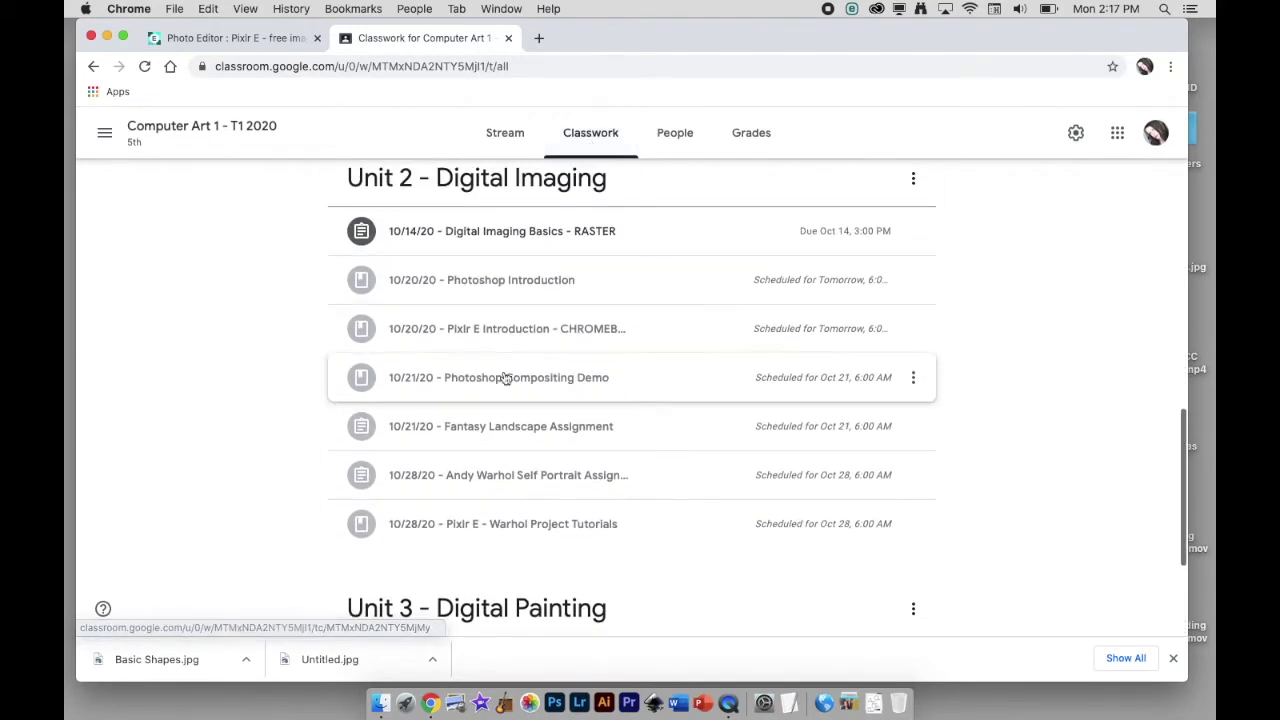
scroll(470, 411, "down", 5)
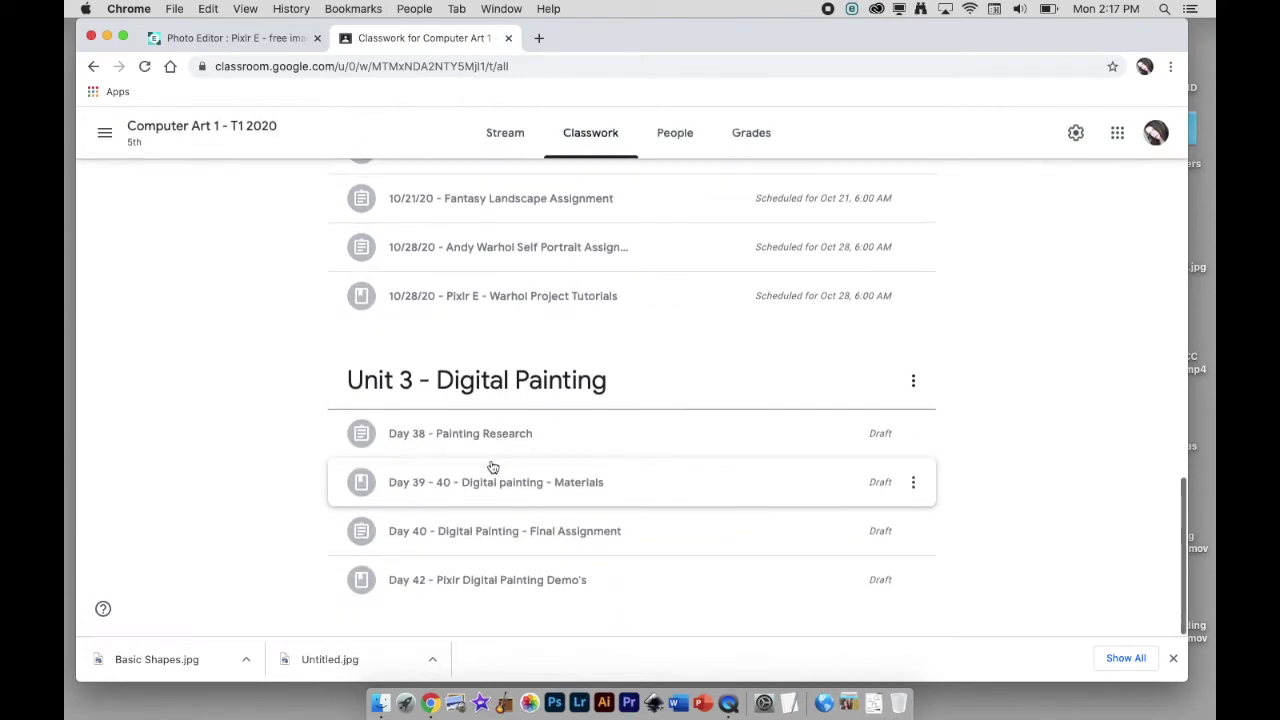
left_click(493, 484)
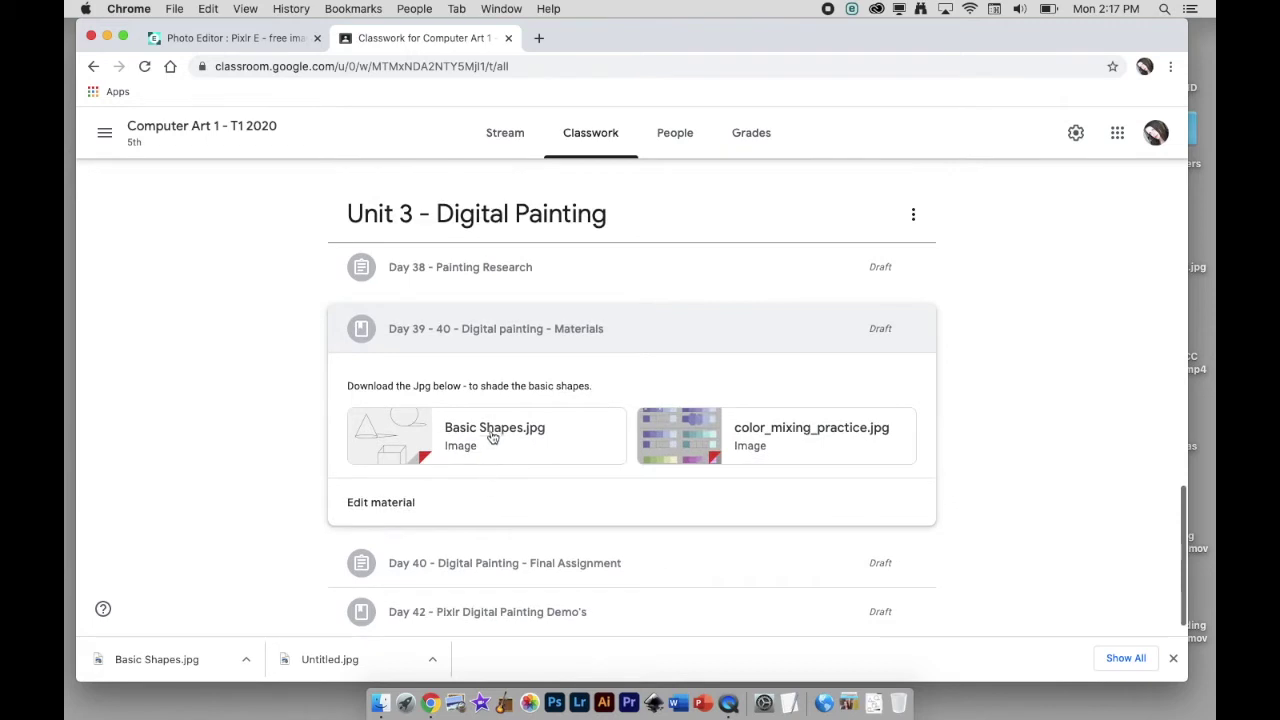
- Download Basic Shapes.jpg from the class material and return to the classwork list
left_click(490, 433)
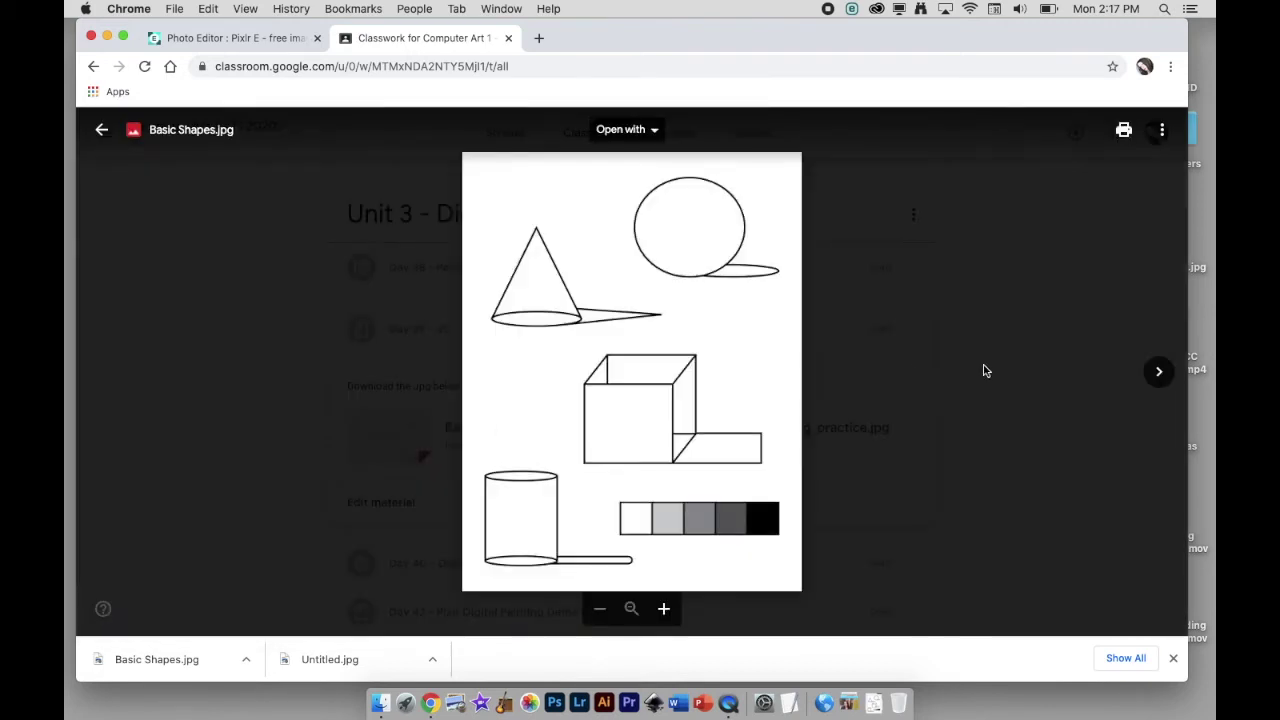
left_click(1163, 133)
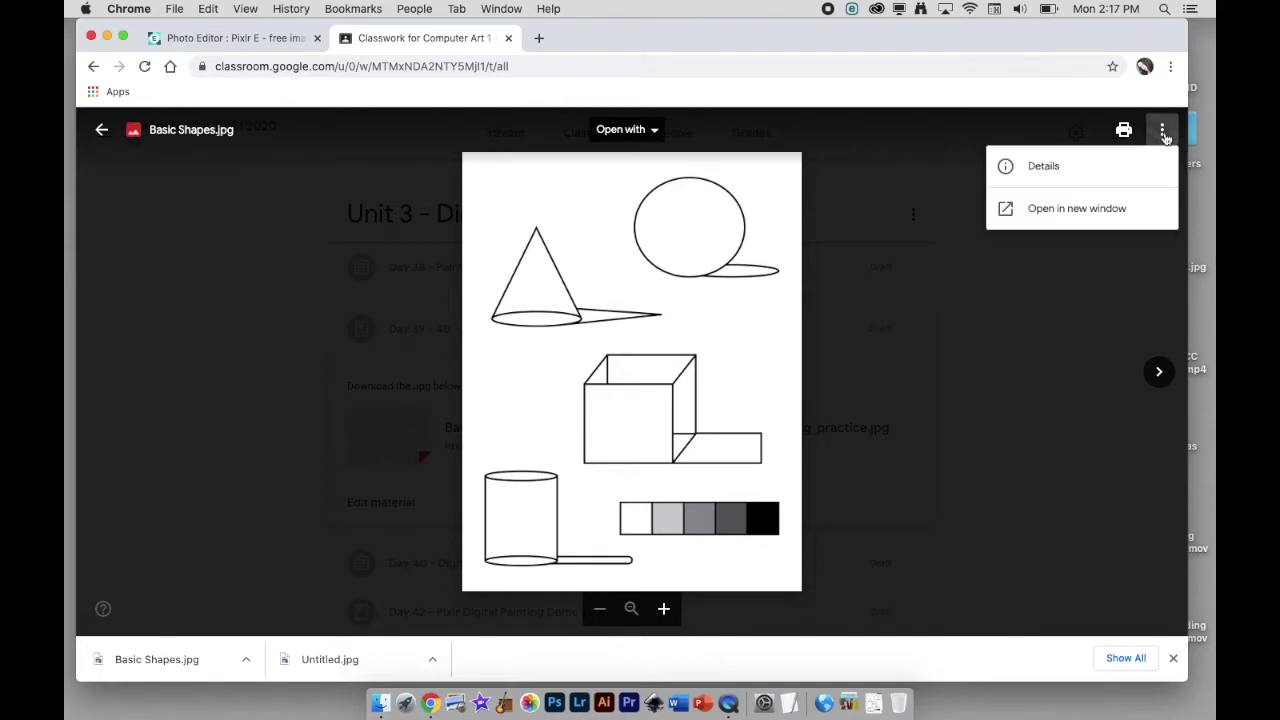
left_click(1104, 216)
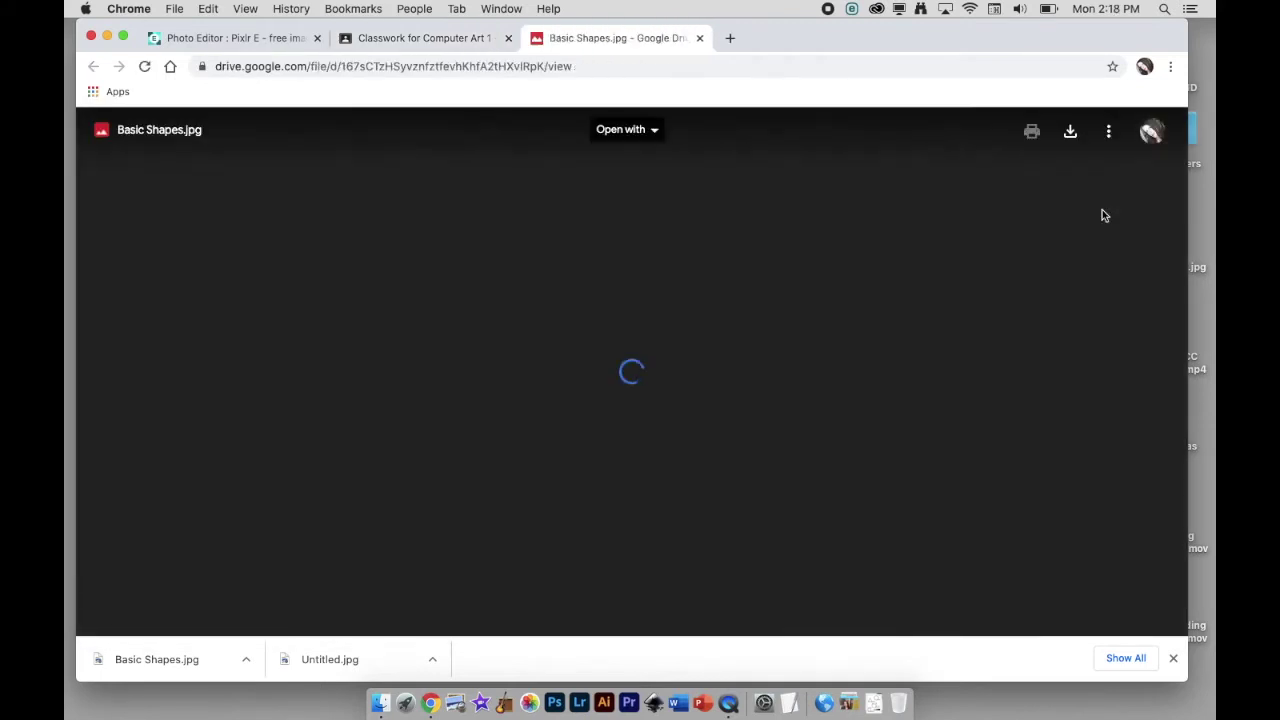
left_click(1070, 133)
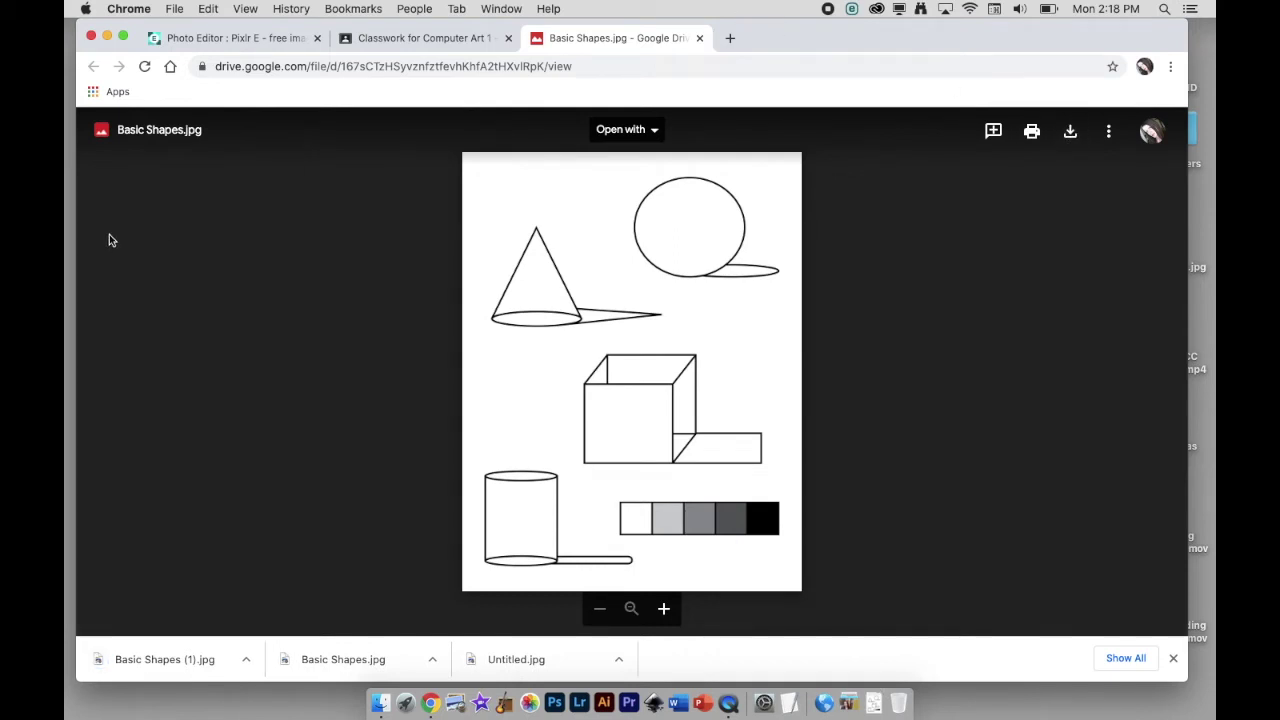
left_click(700, 38)
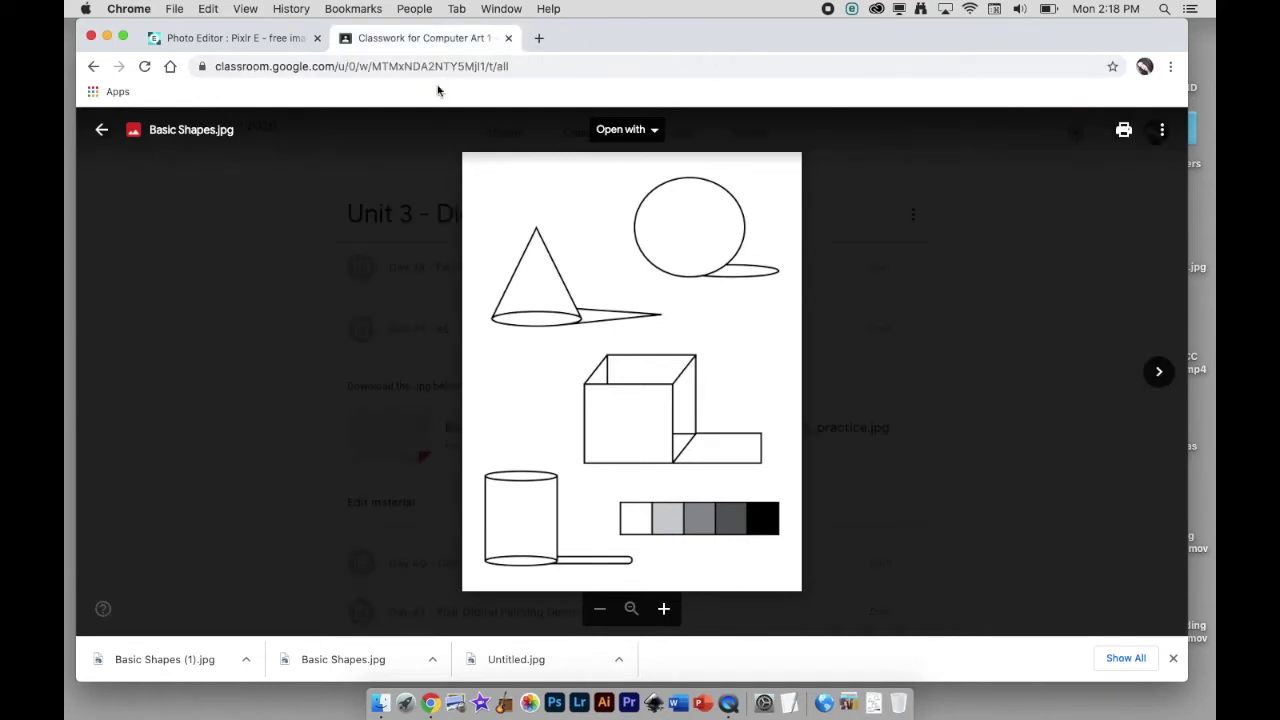
left_click(101, 129)
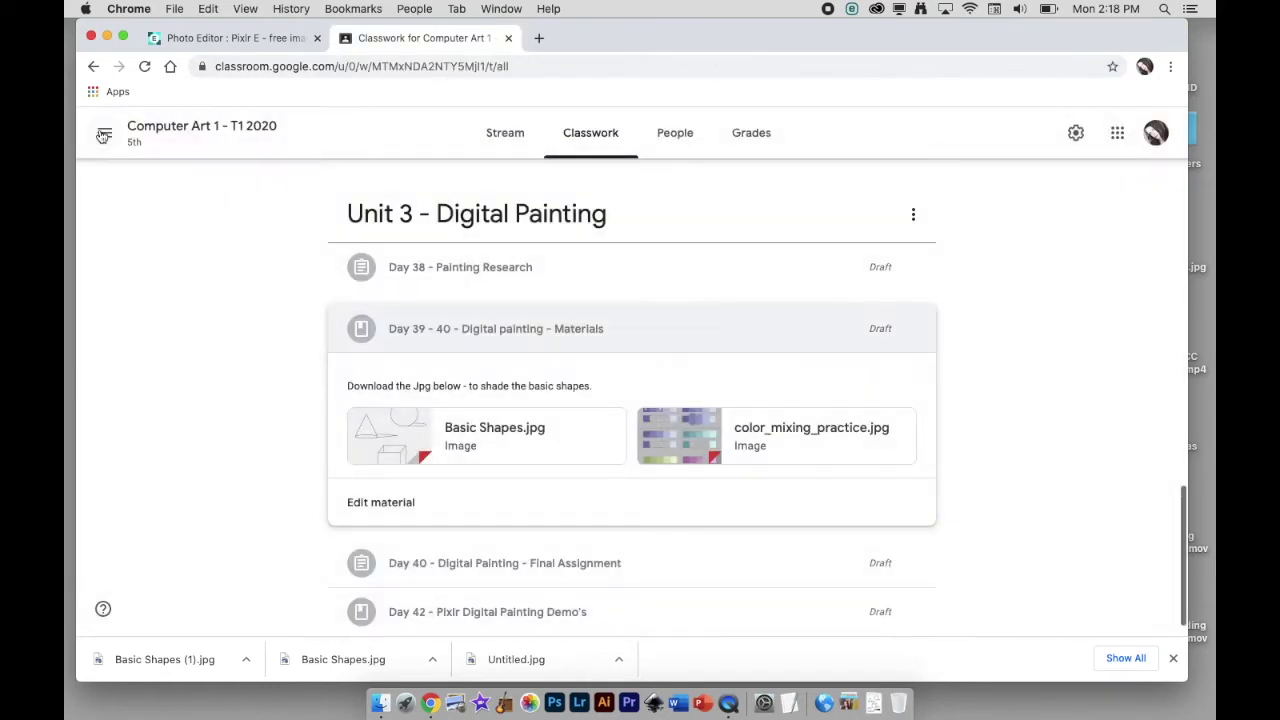
- Download color_mixing_practice.jpg from the class material, and close its page and Google Classroom
left_click(792, 427)
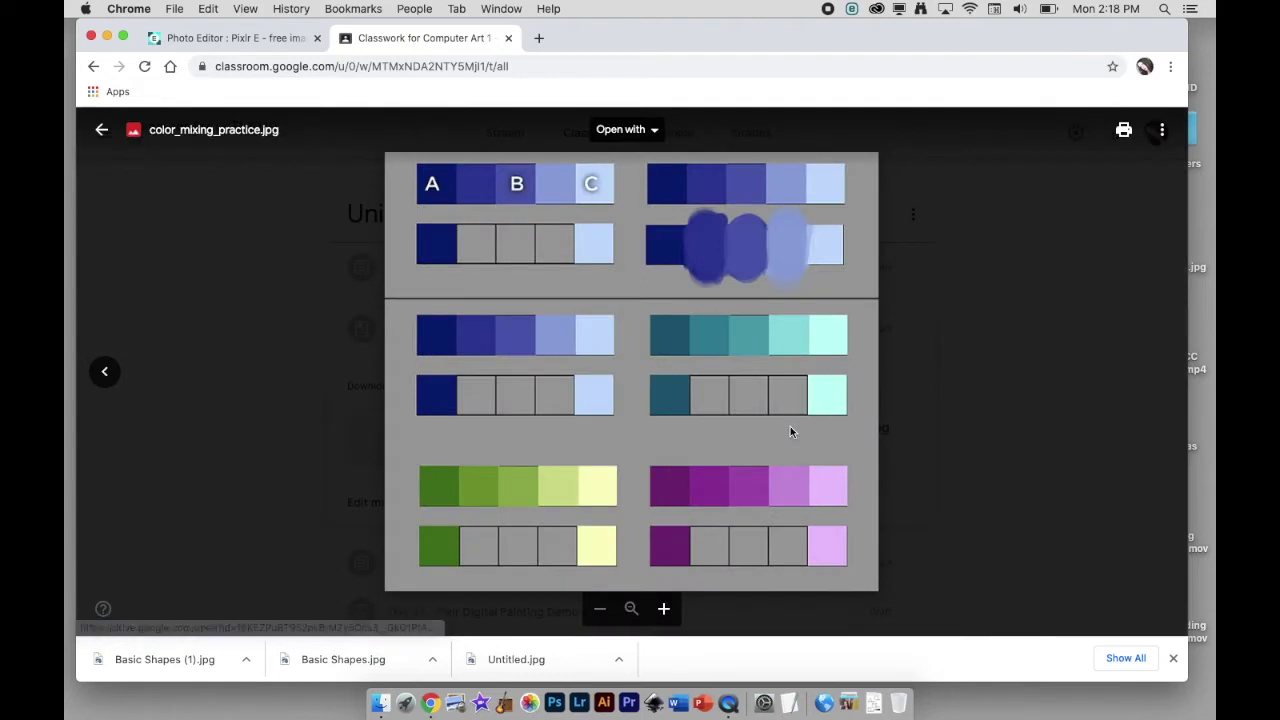
left_click(1163, 132)
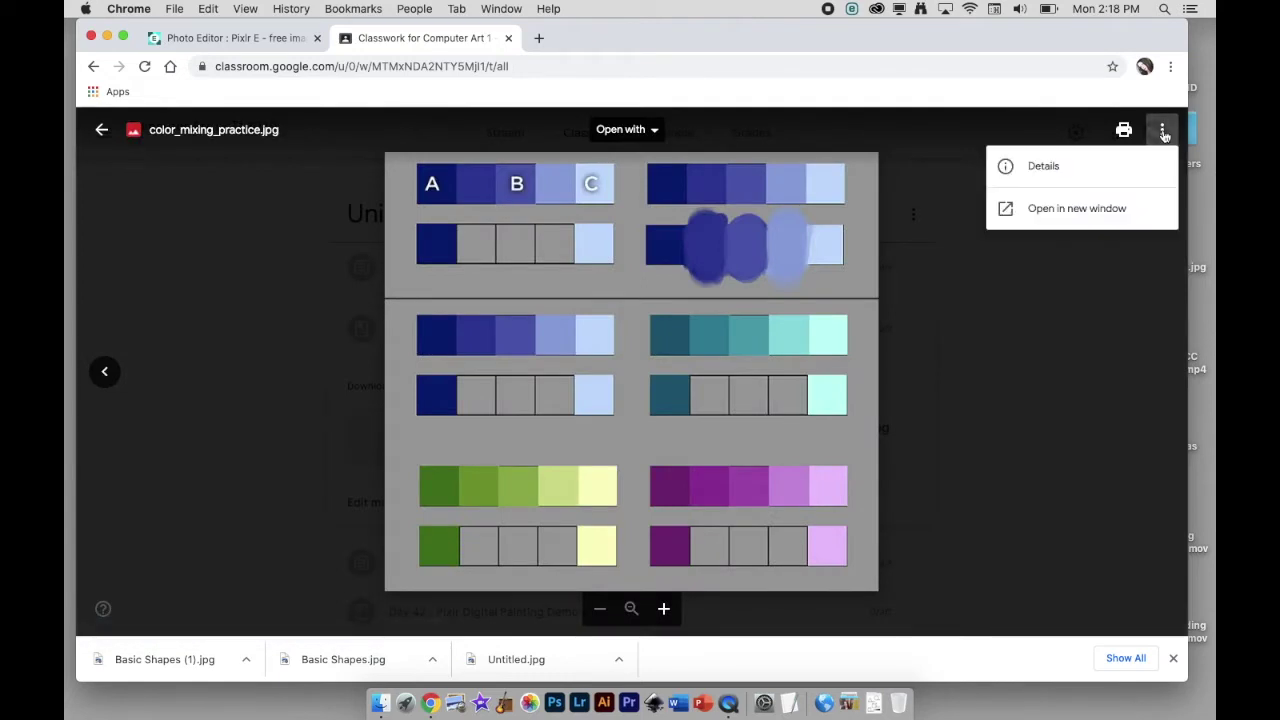
left_click(1090, 210)
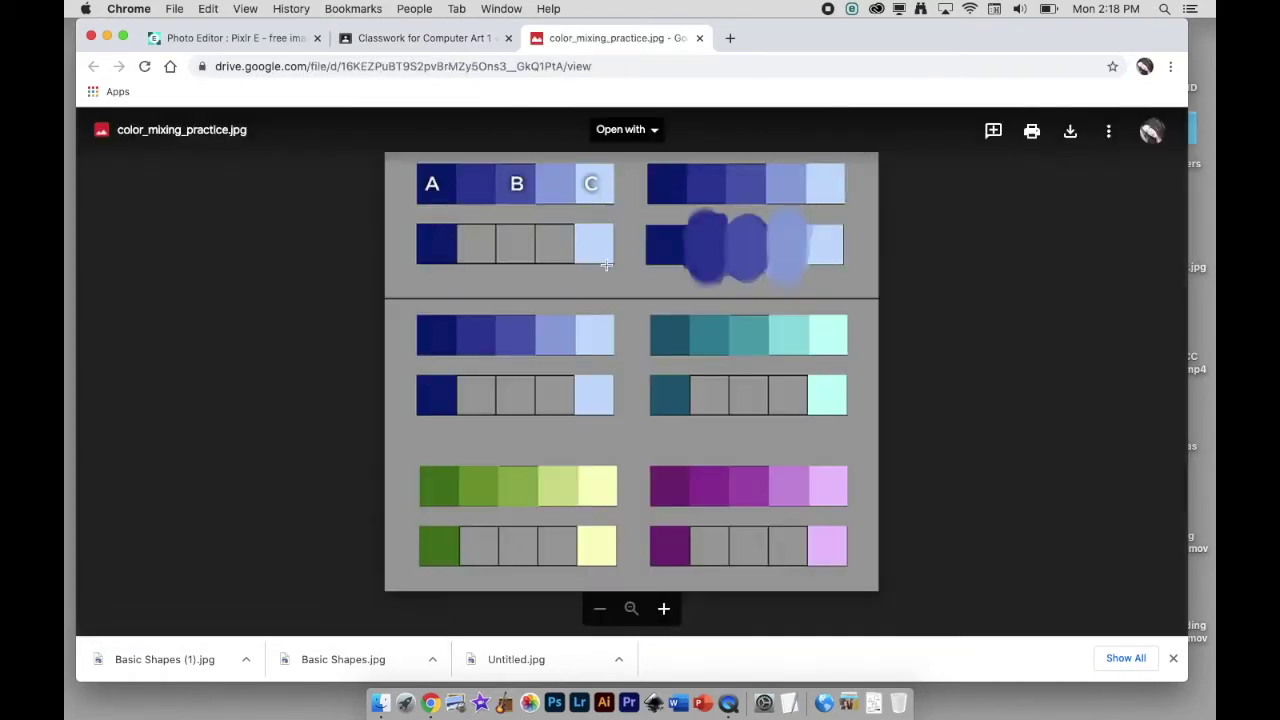
left_click(1070, 131)
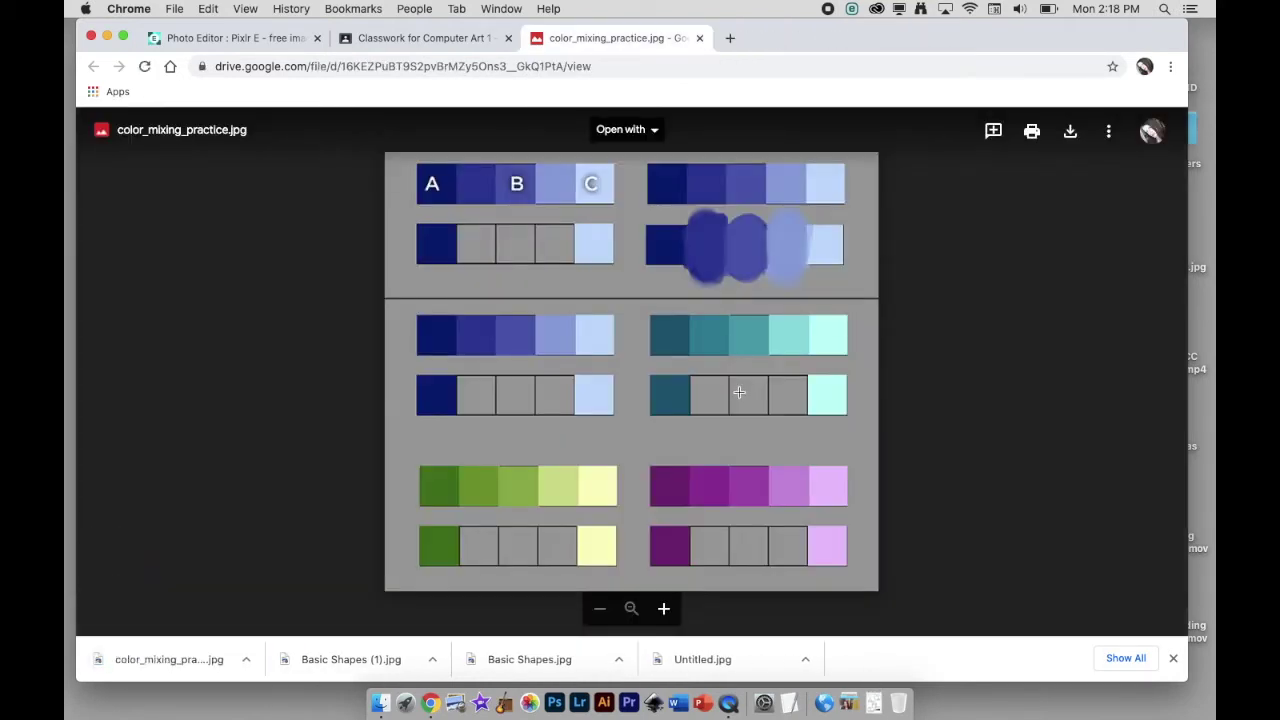
left_click(700, 38)
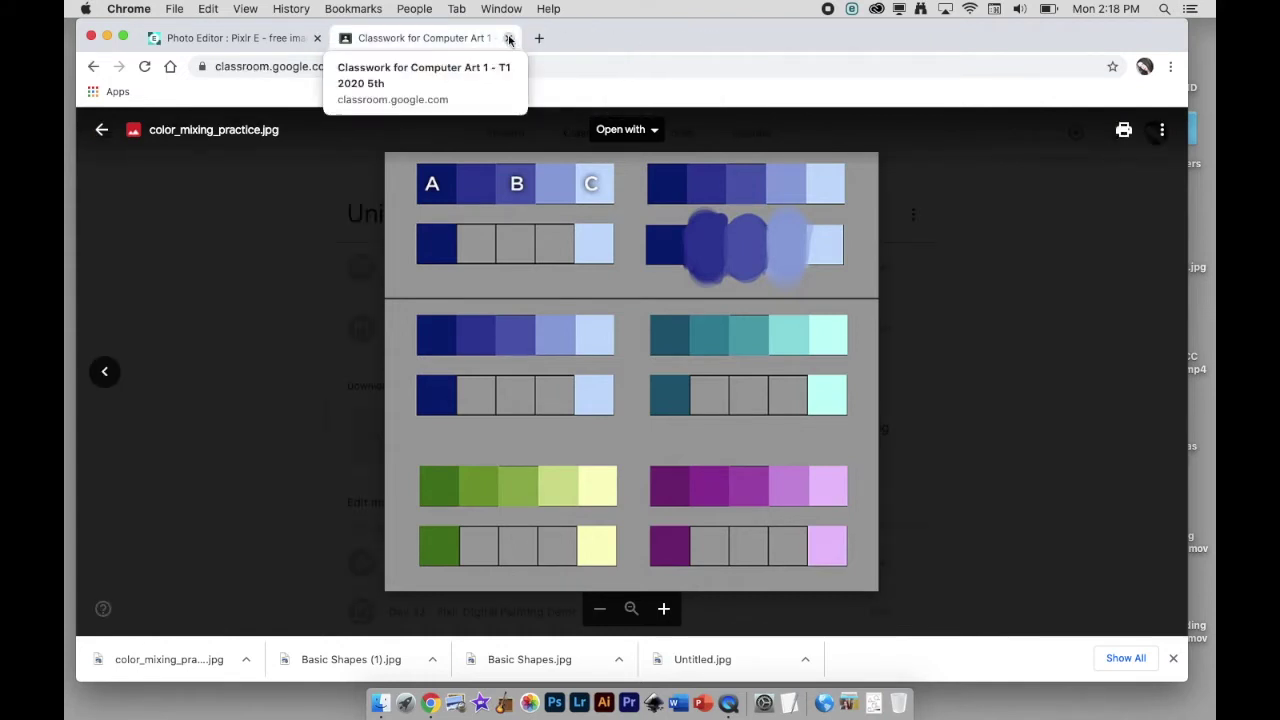
left_click(509, 38)
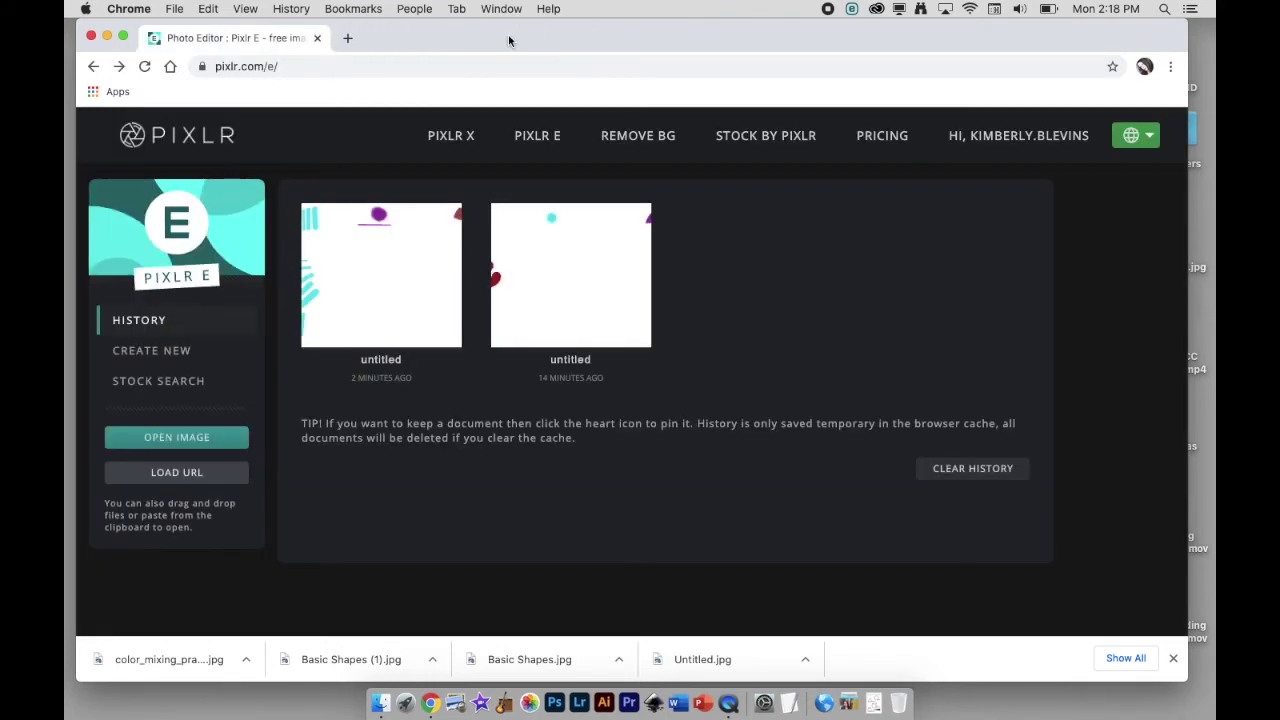
- Open Basic Shapes.jpg from Downloads in Pixlr E at its original 2550 x 3300 size and dismiss the advertisement
left_click(180, 440)
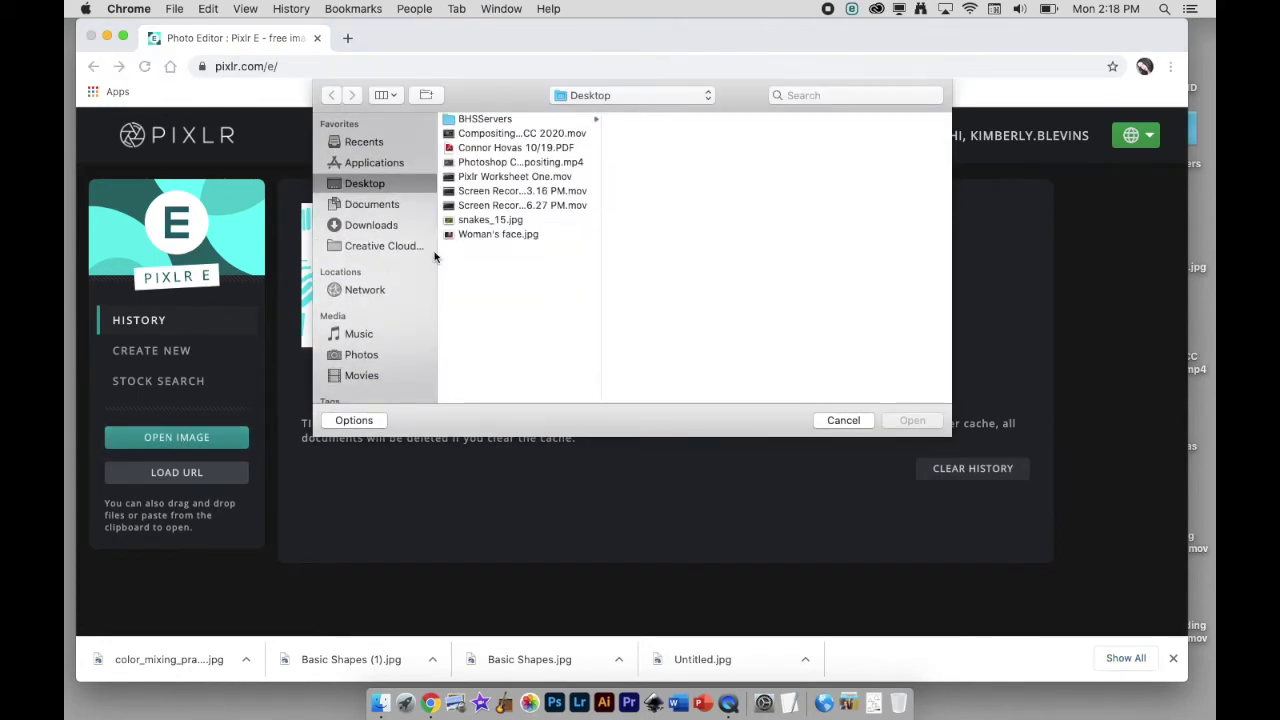
left_click(405, 229)
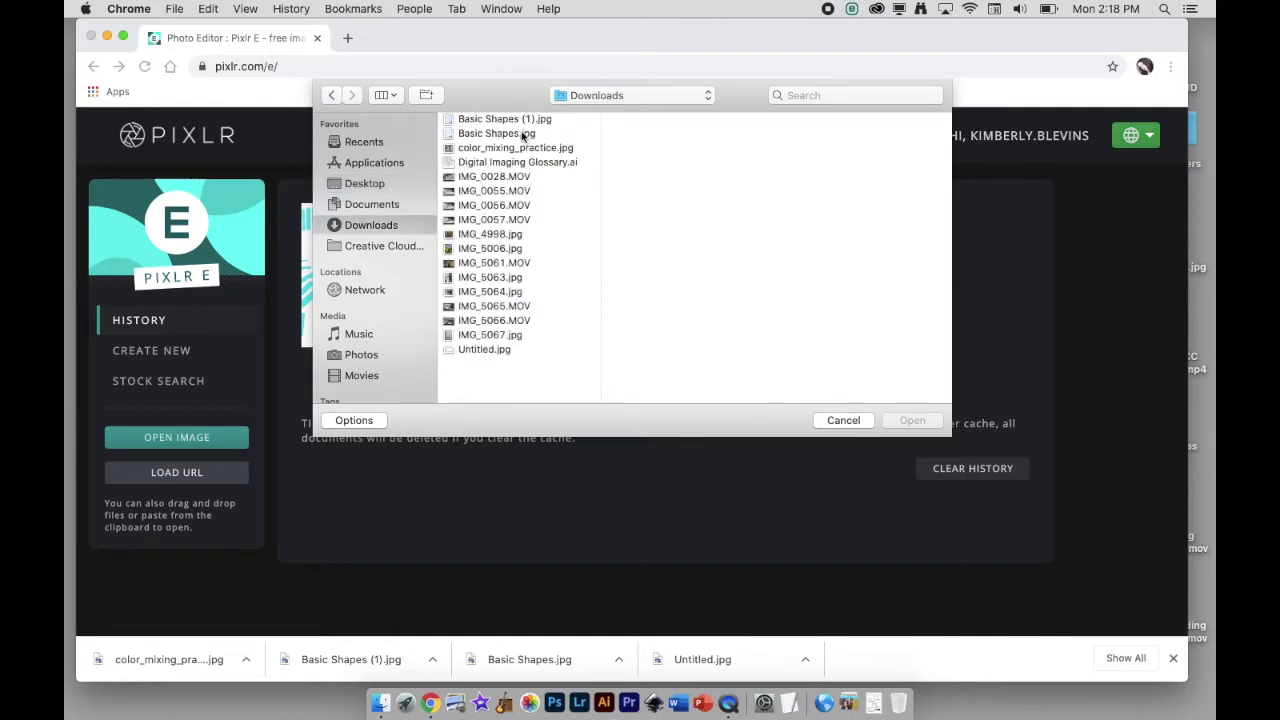
left_click(522, 134)
left_click(913, 421)
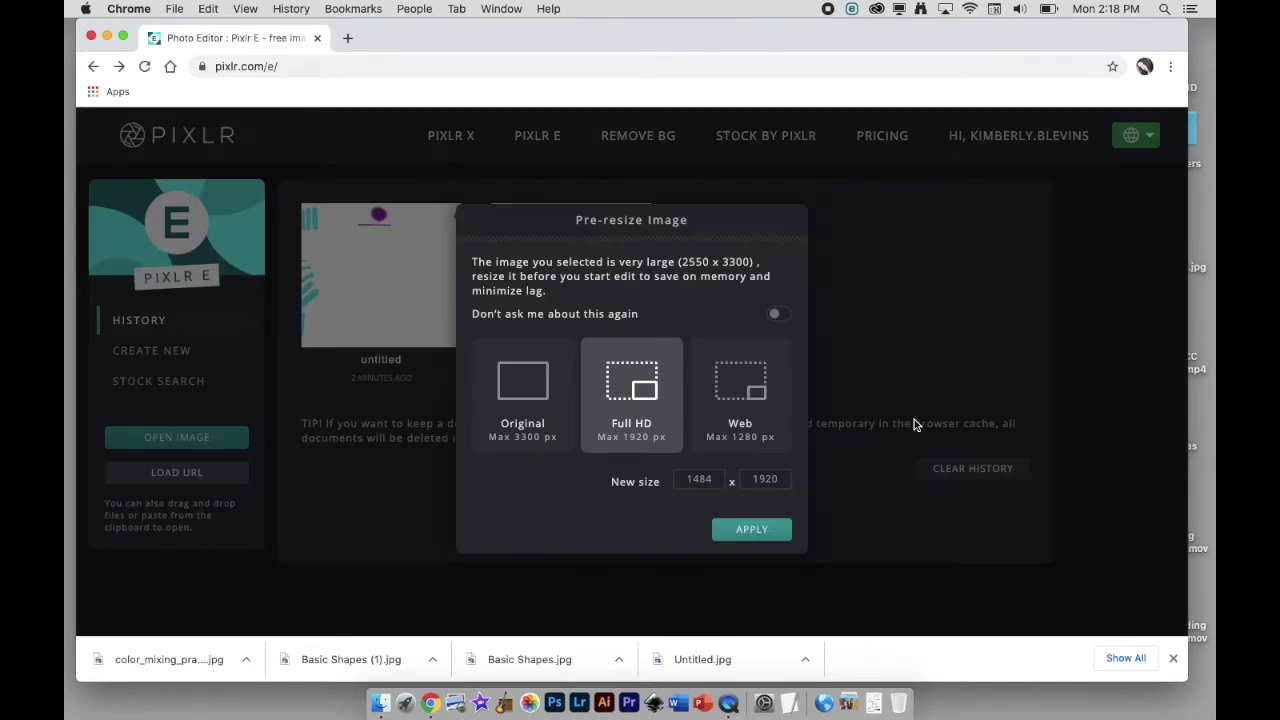
left_click(522, 442)
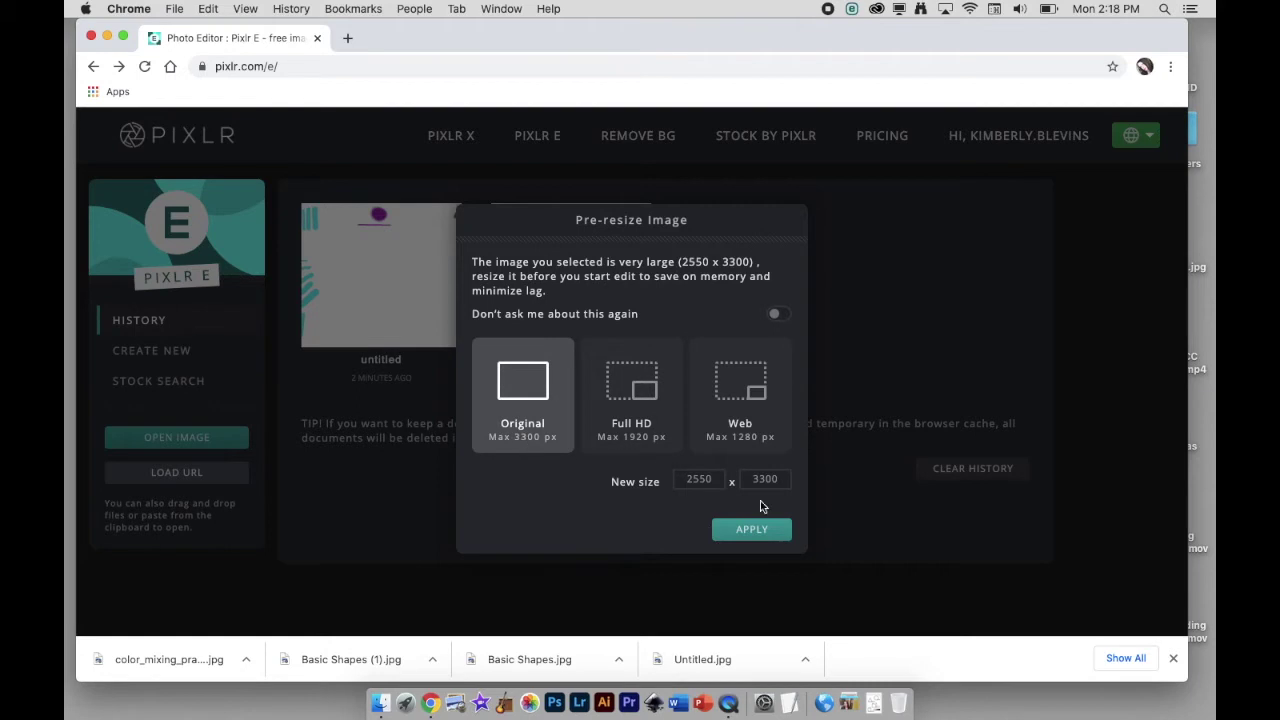
left_click(743, 533)
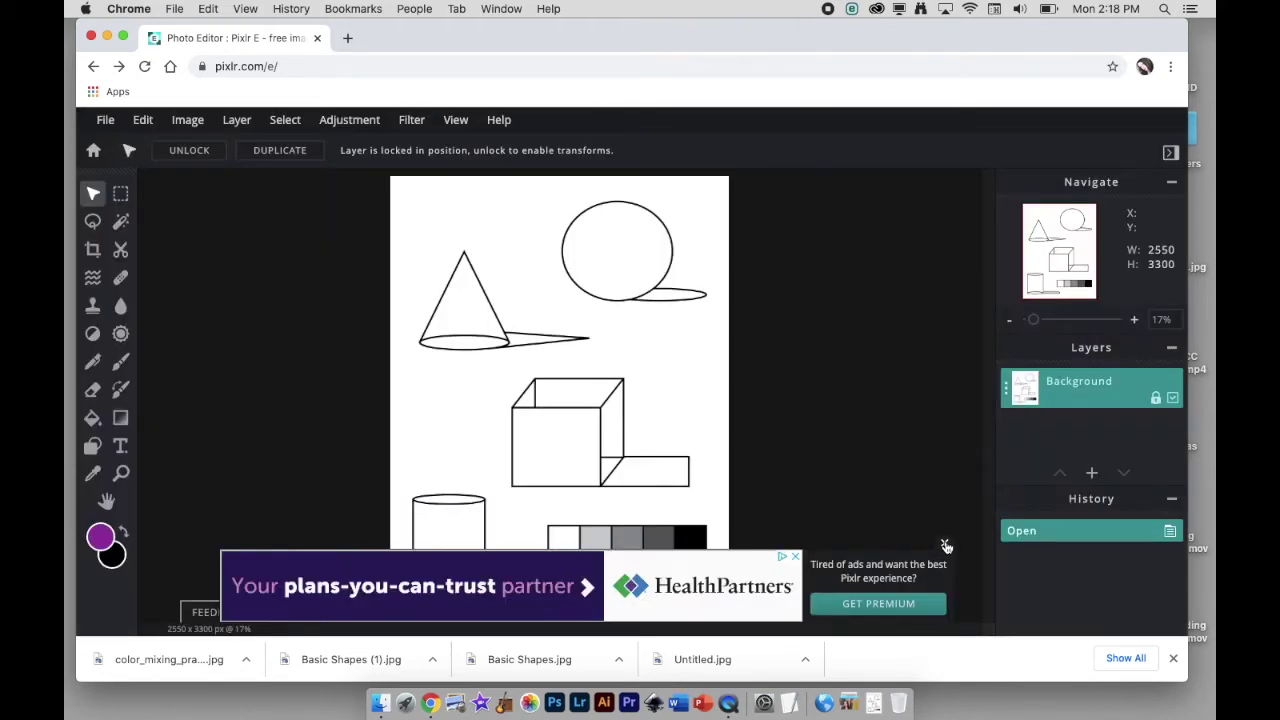
left_click(945, 545)
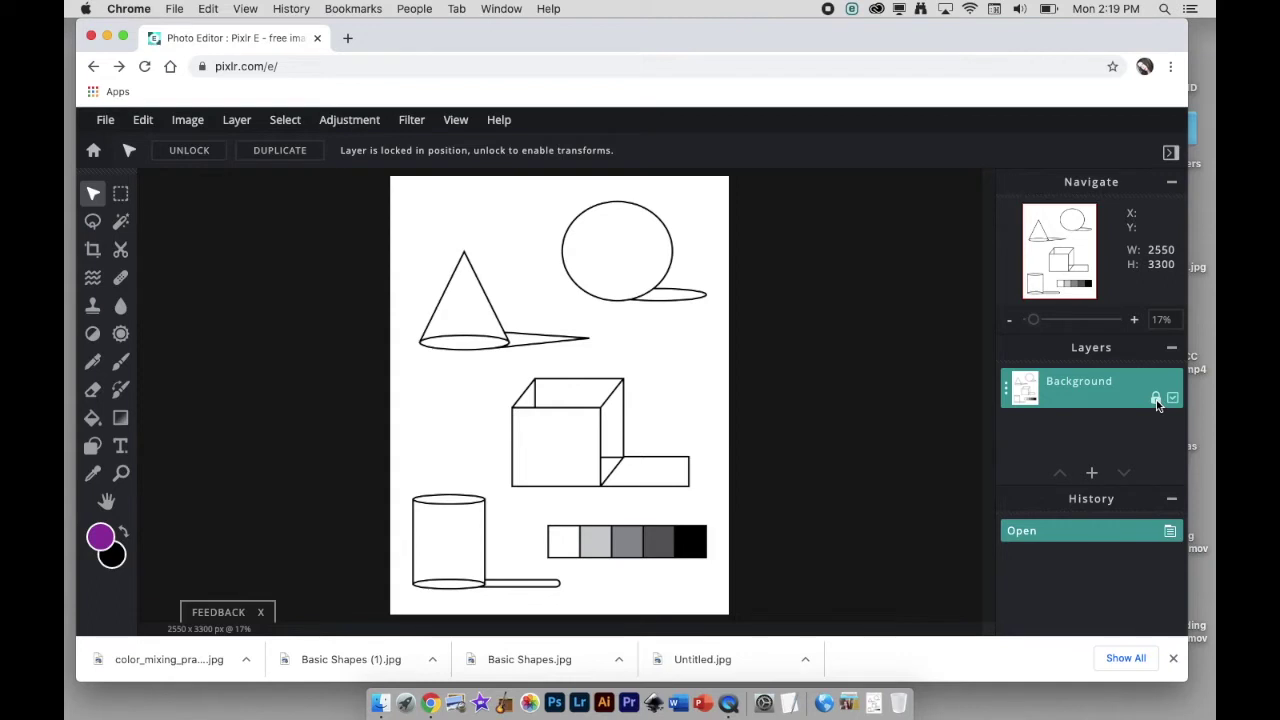
- Check the Background layer's settings and add an empty layer above it
left_click(1016, 397)
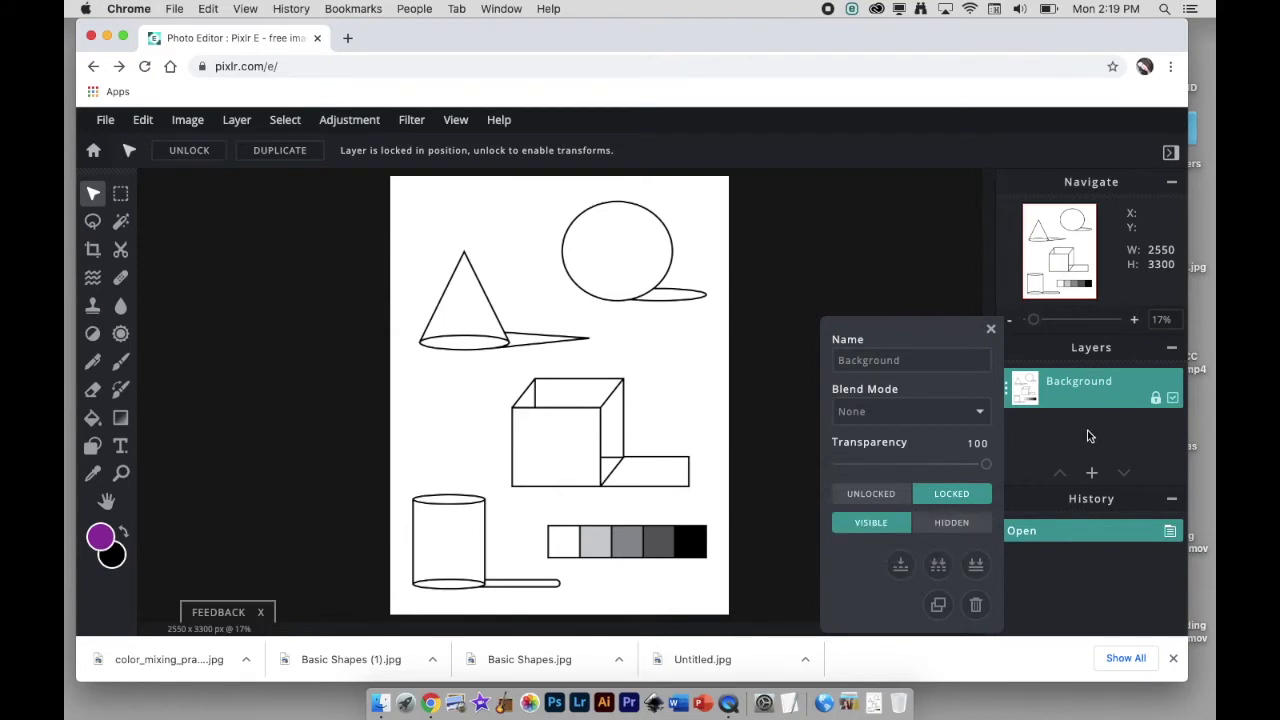
left_click(991, 328)
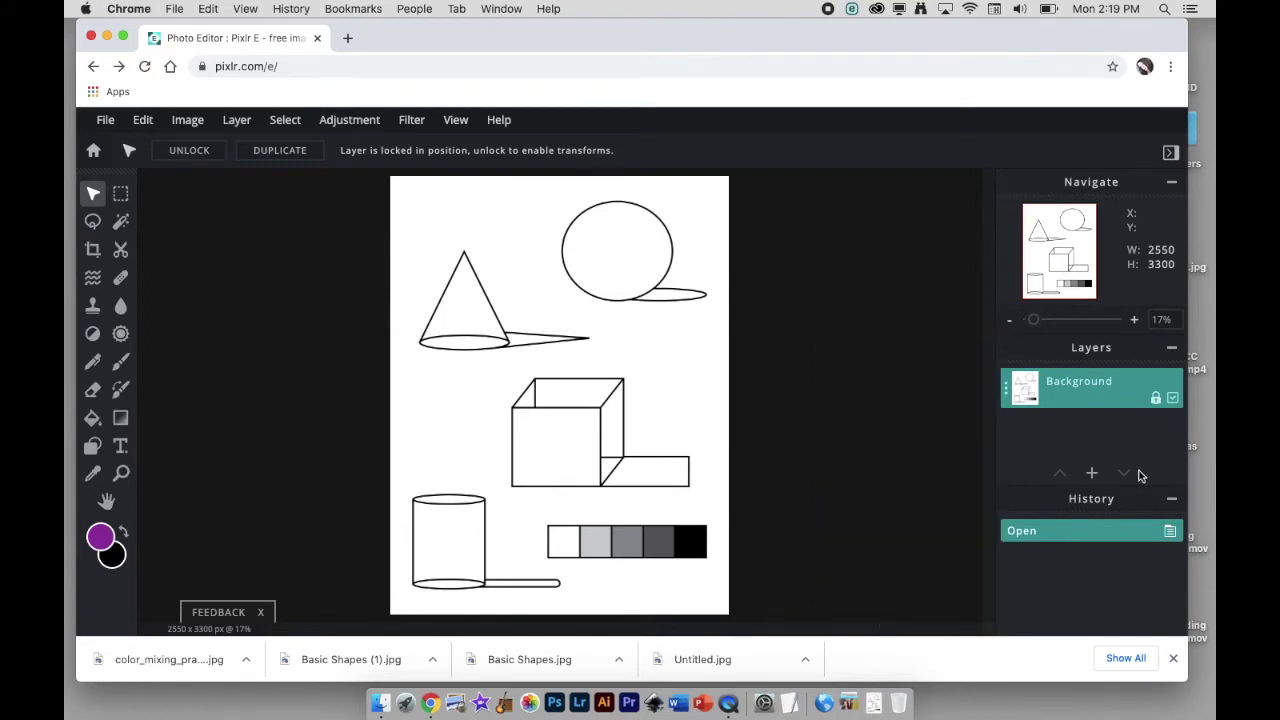
left_click(1092, 475)
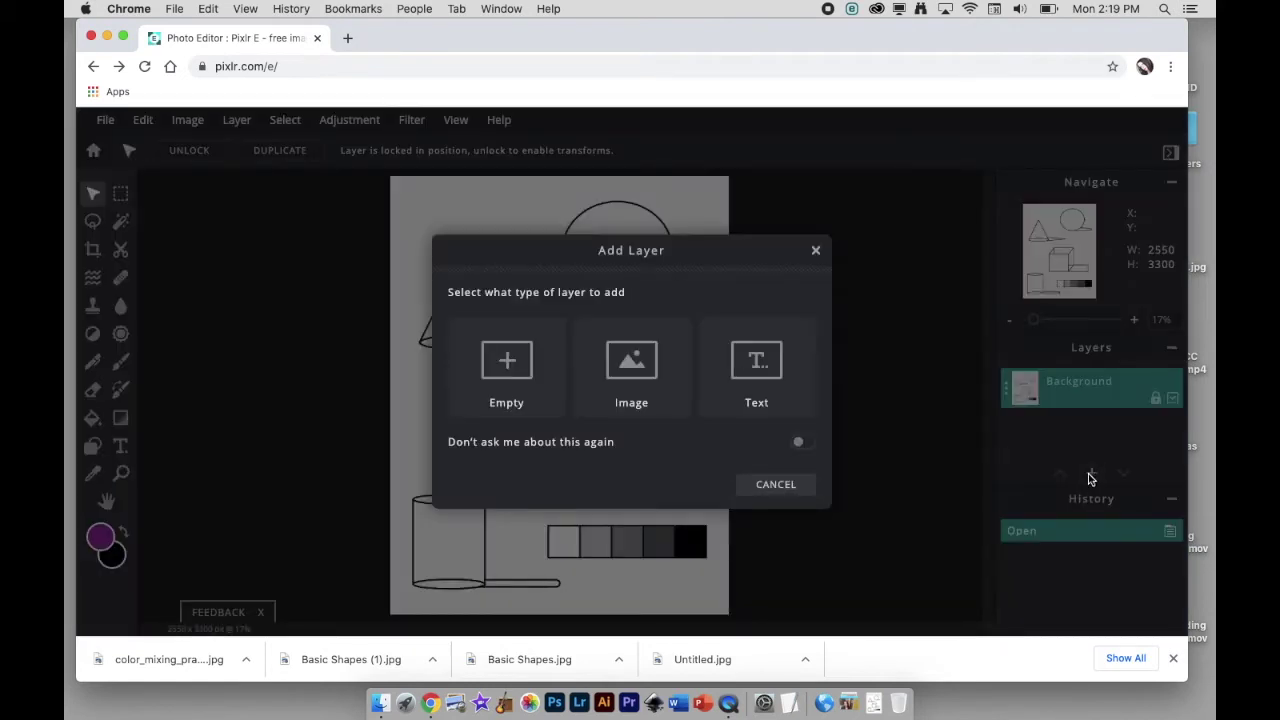
left_click(512, 370)
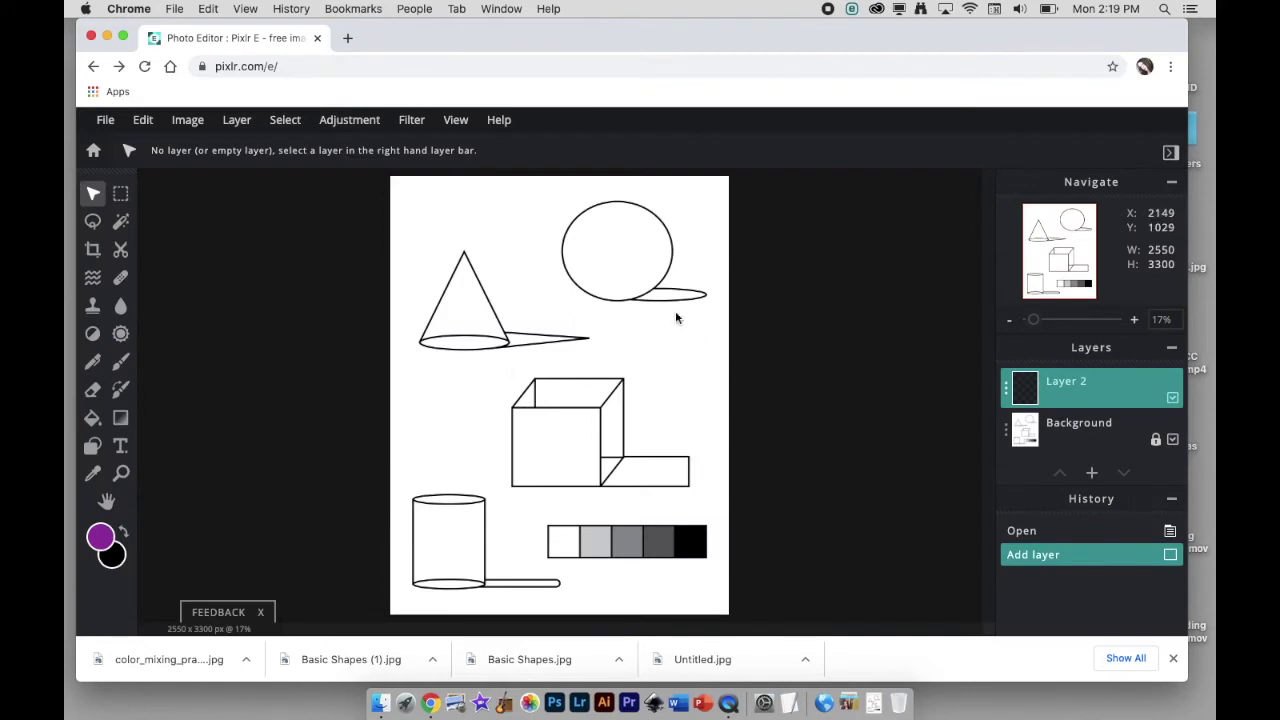
- Examine the worksheet's sphere, cone, cube and value scale up close and as a whole page
scroll(675, 318, "up", 5)
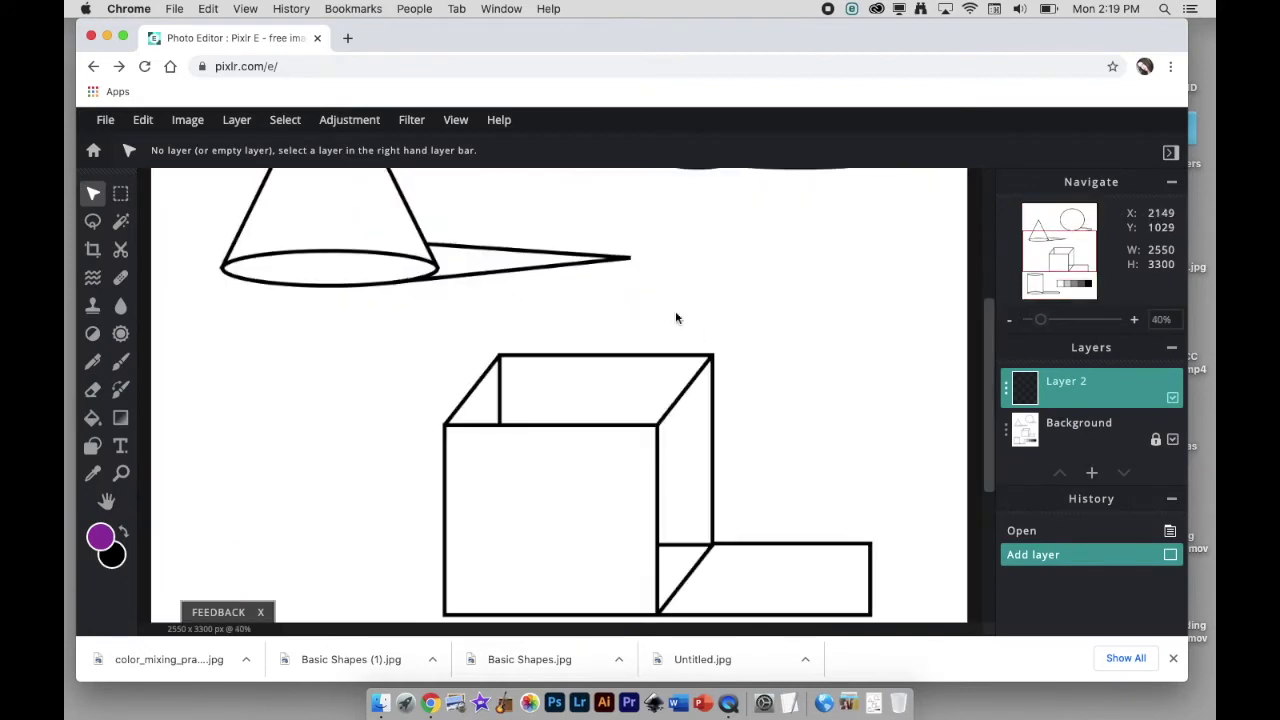
scroll(686, 343, "down", 5)
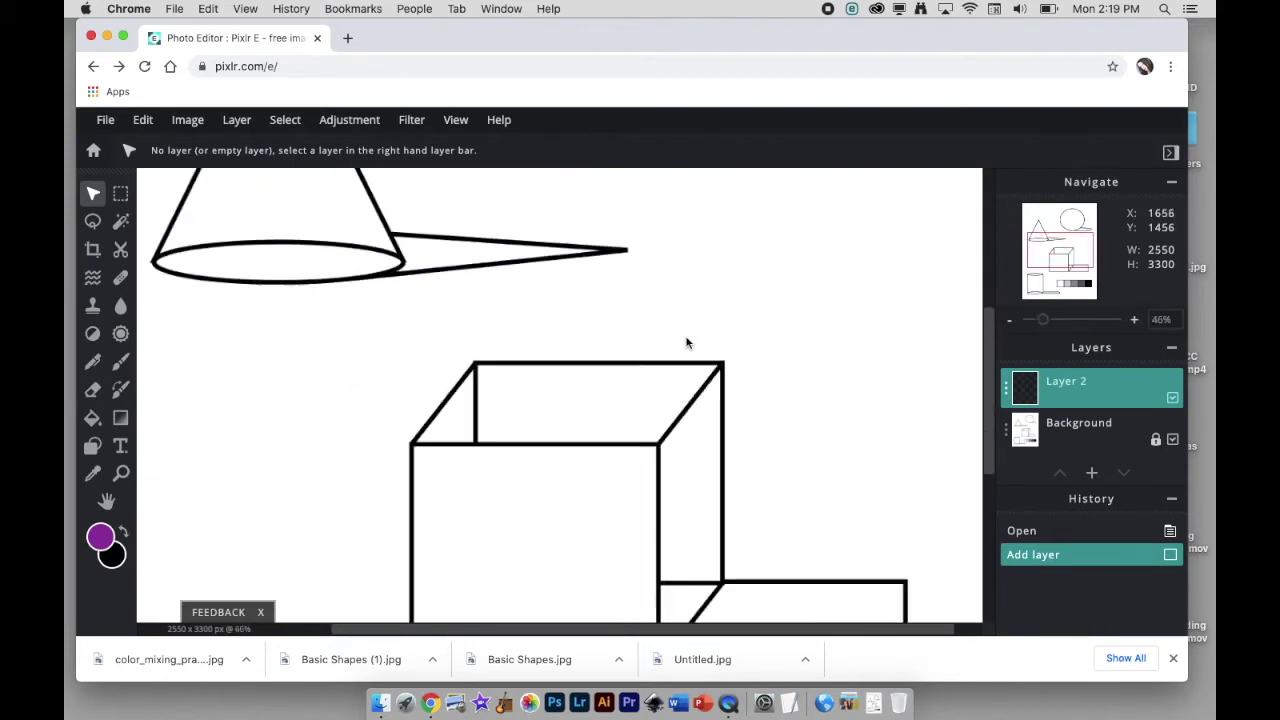
scroll(686, 343, "up", 5)
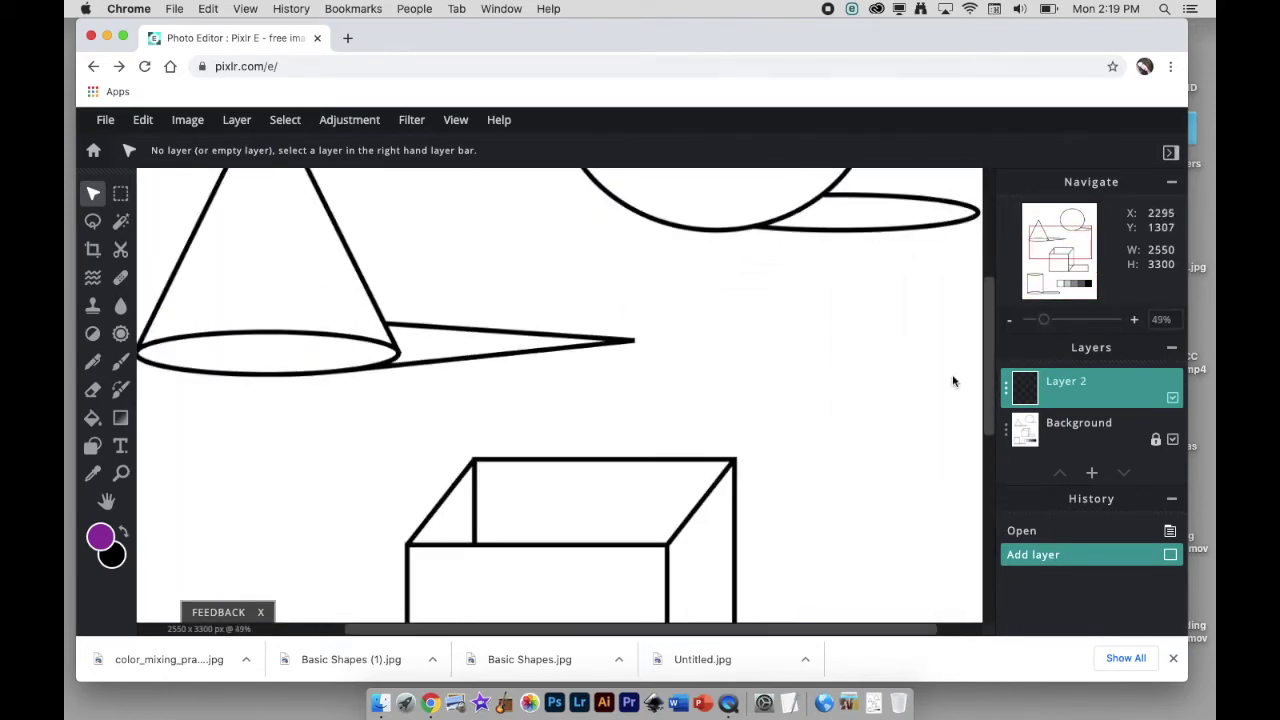
left_click_drag(989, 376, 980, 283)
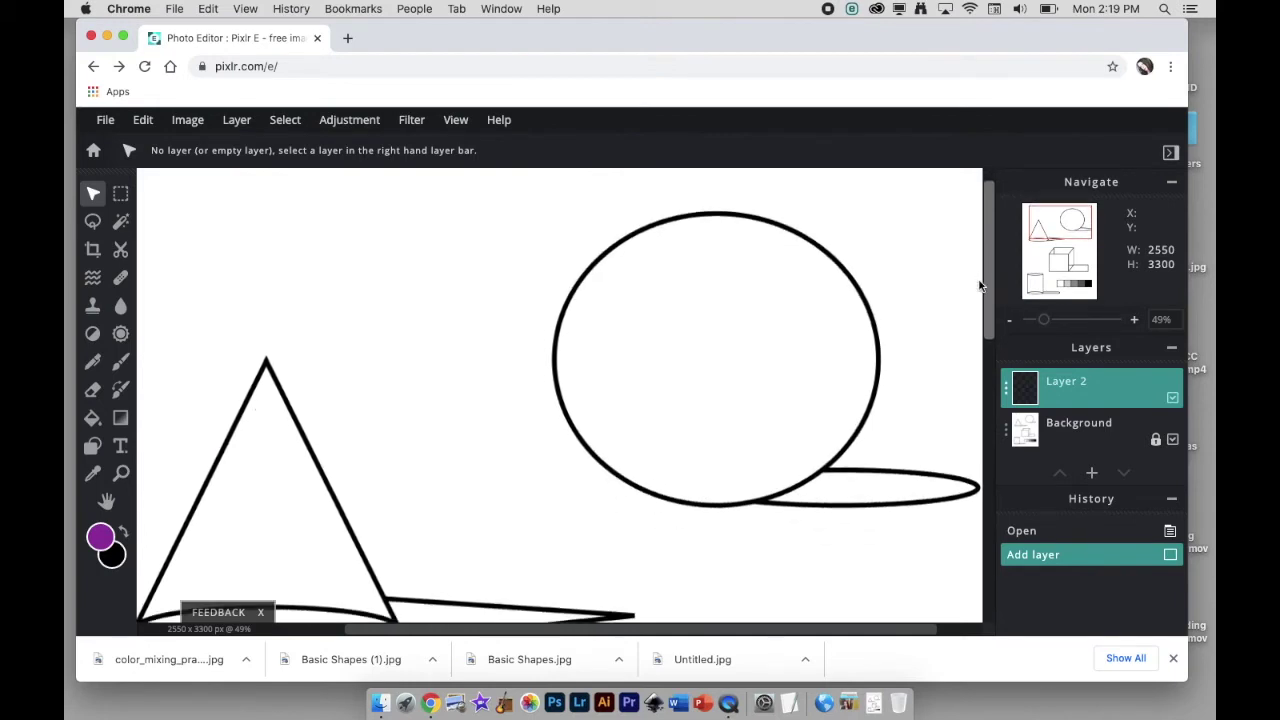
scroll(866, 544, "down", 5)
scroll(866, 544, "down", 2)
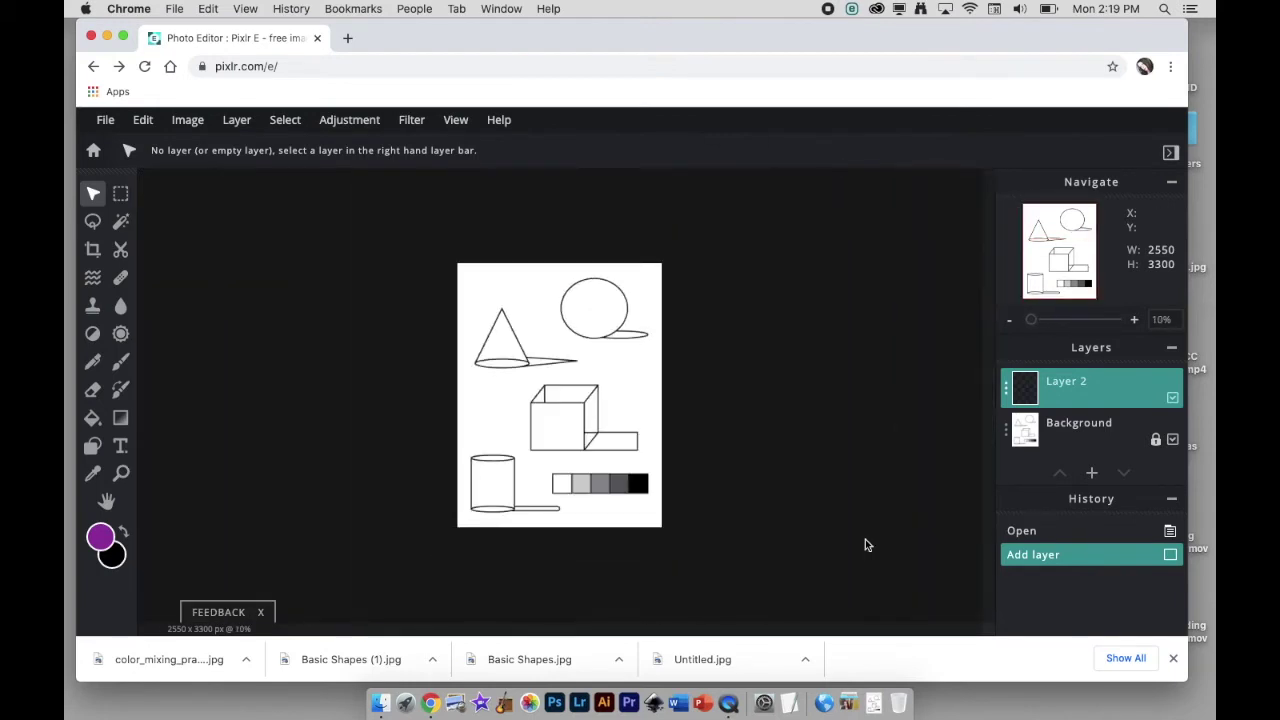
scroll(866, 544, "up", 6)
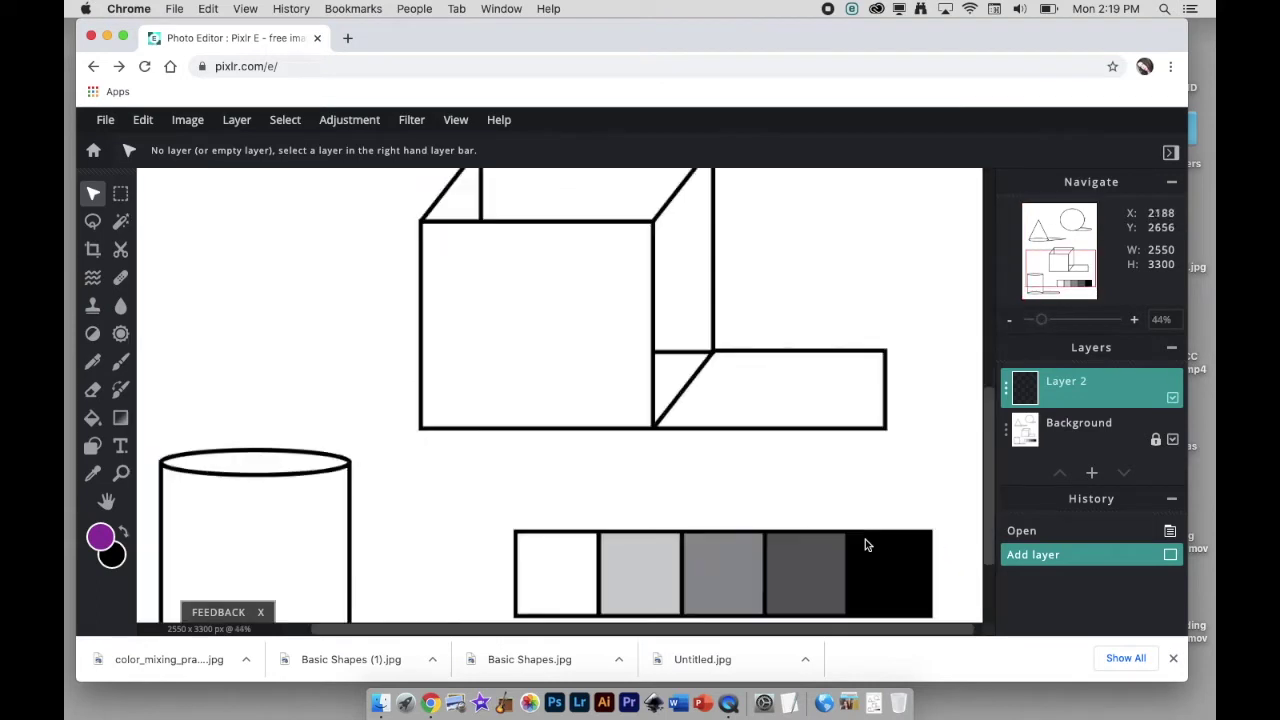
left_click_drag(990, 488, 1010, 265)
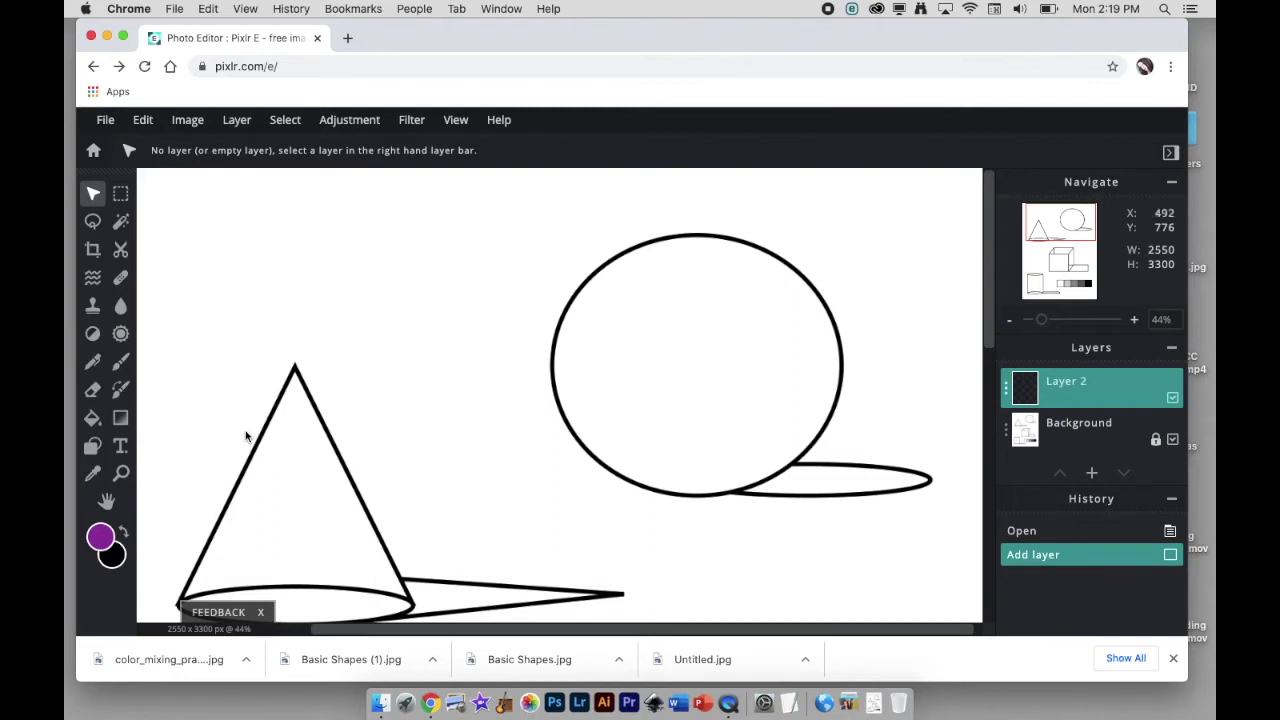
- Activate the Draw tool with the soft round 70 px brush preset
left_click(119, 365)
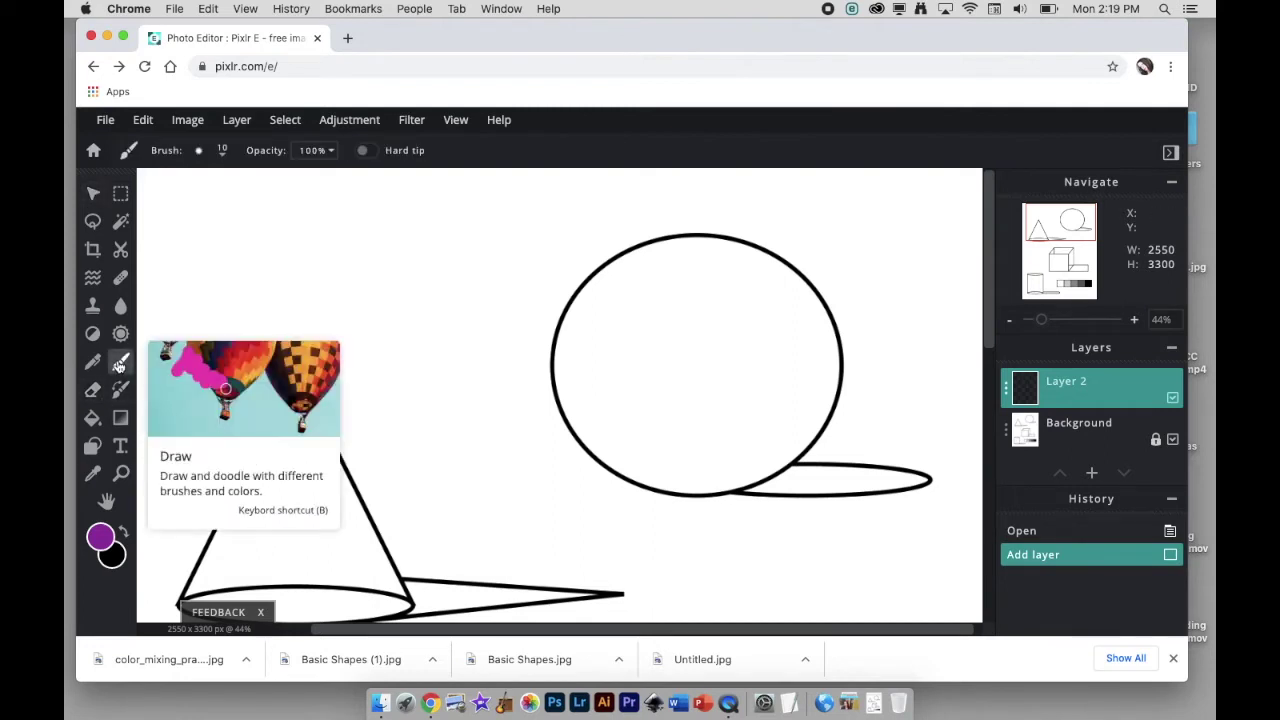
left_click(223, 152)
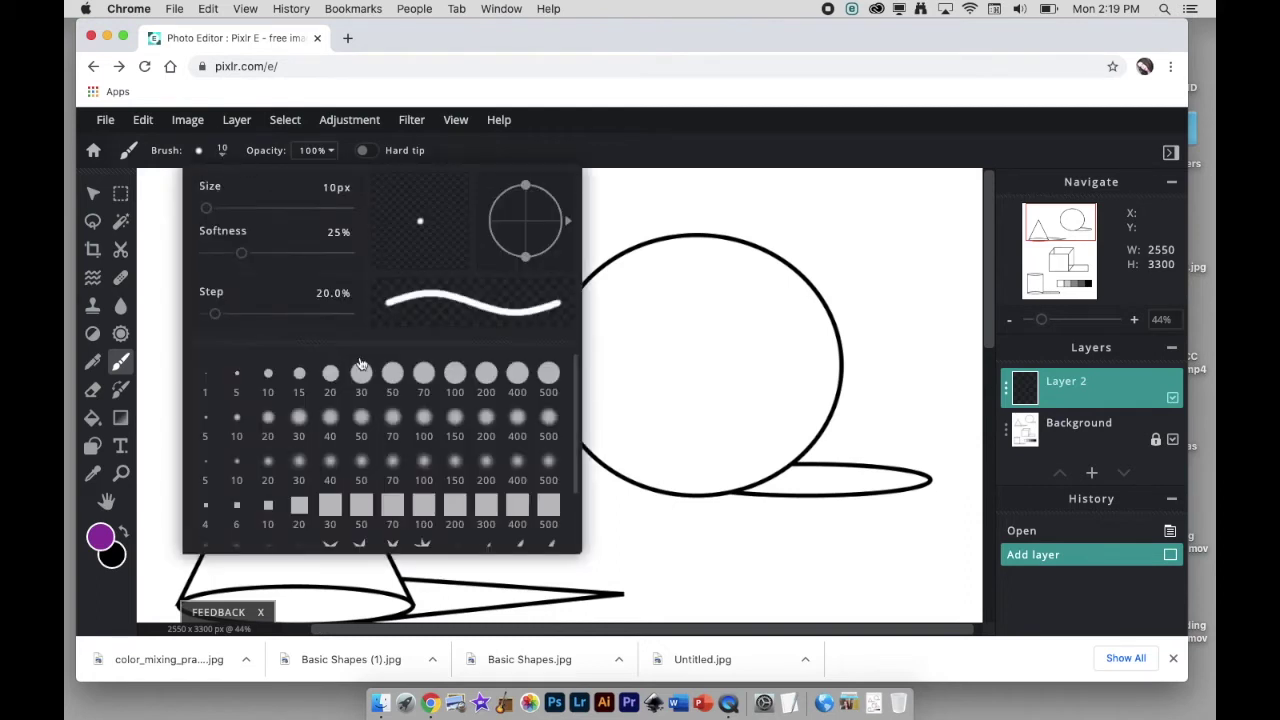
left_click(390, 423)
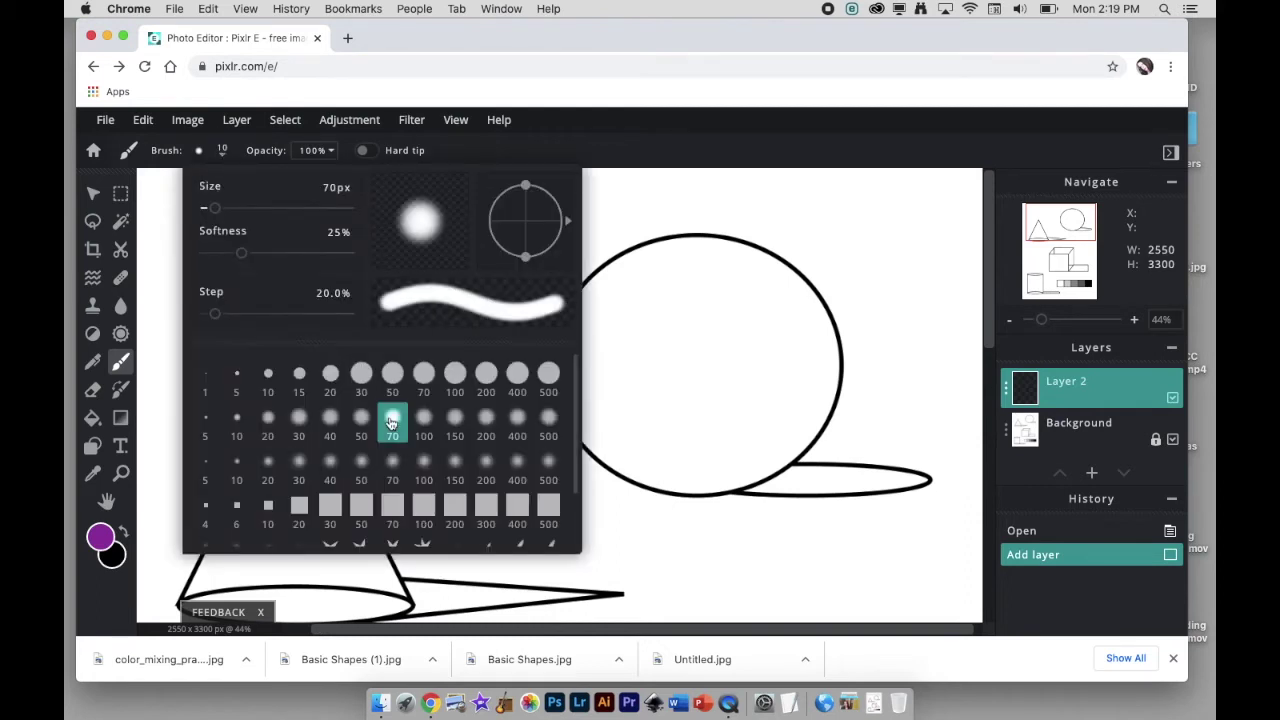
left_click(840, 512)
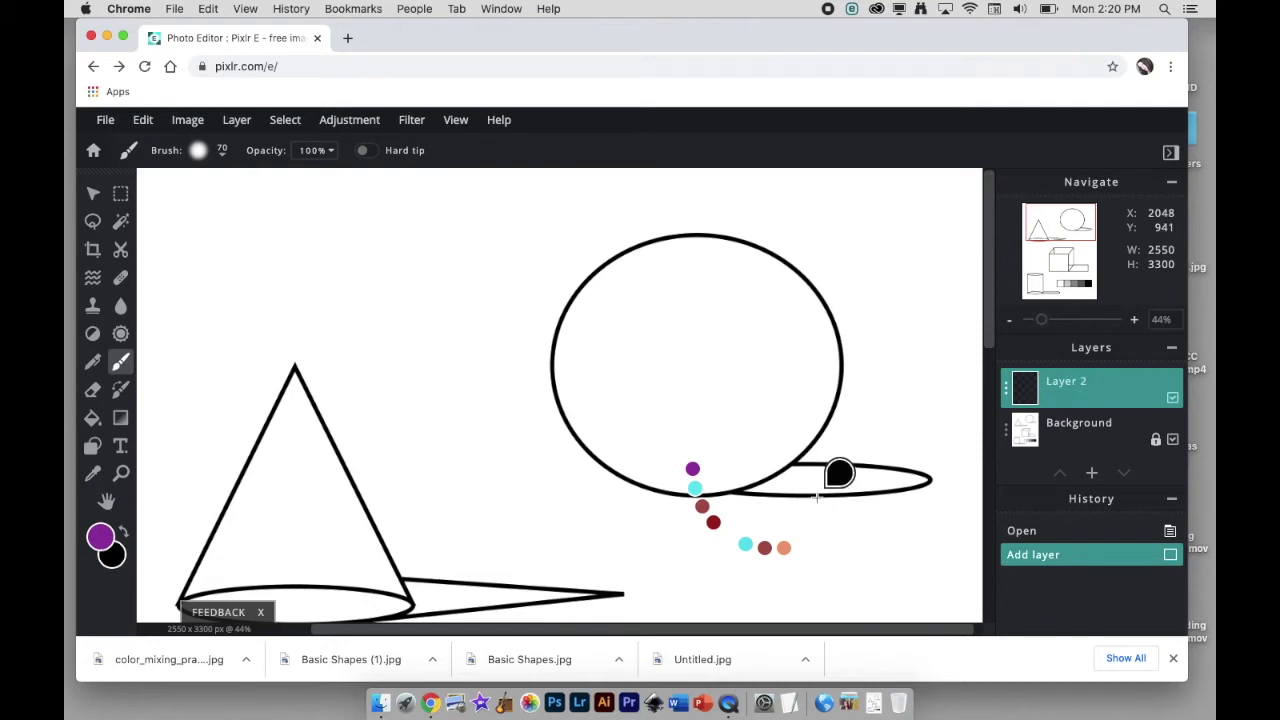
- Sample black from the darkest swatch of the value scale and paint in the sphere's cast shadow
scroll(816, 495, "down", 5)
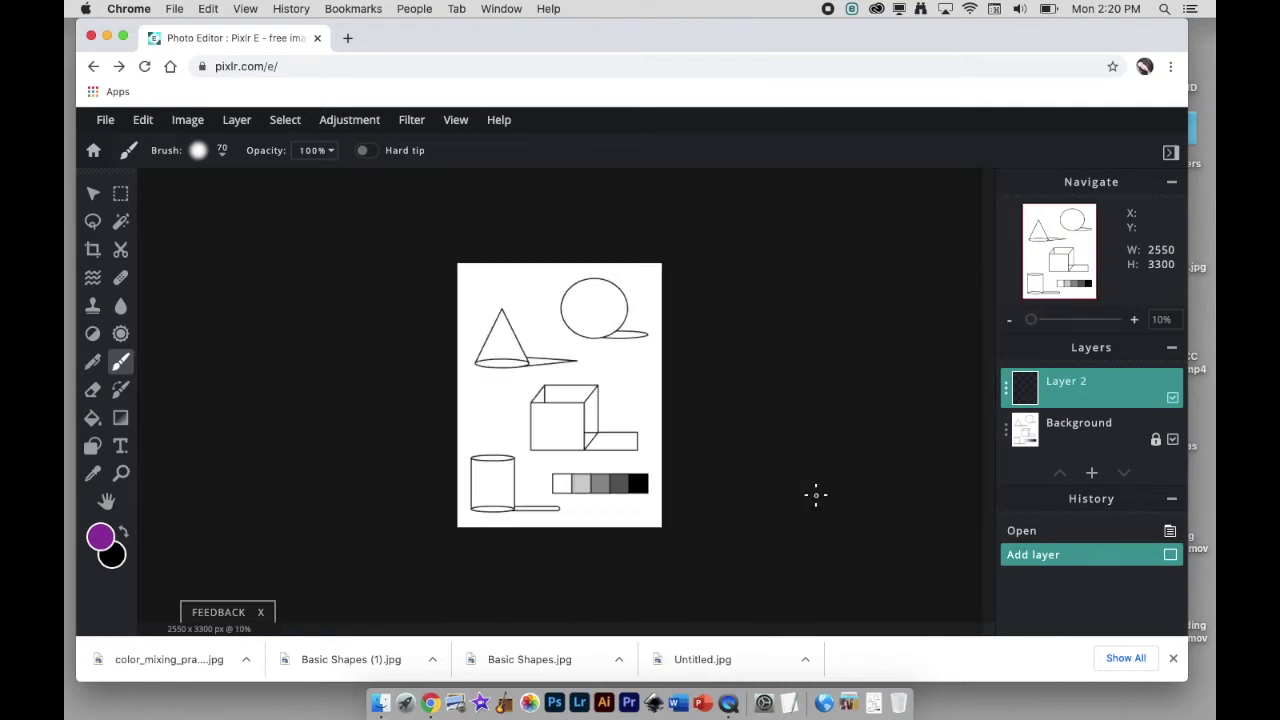
scroll(816, 495, "up", 5)
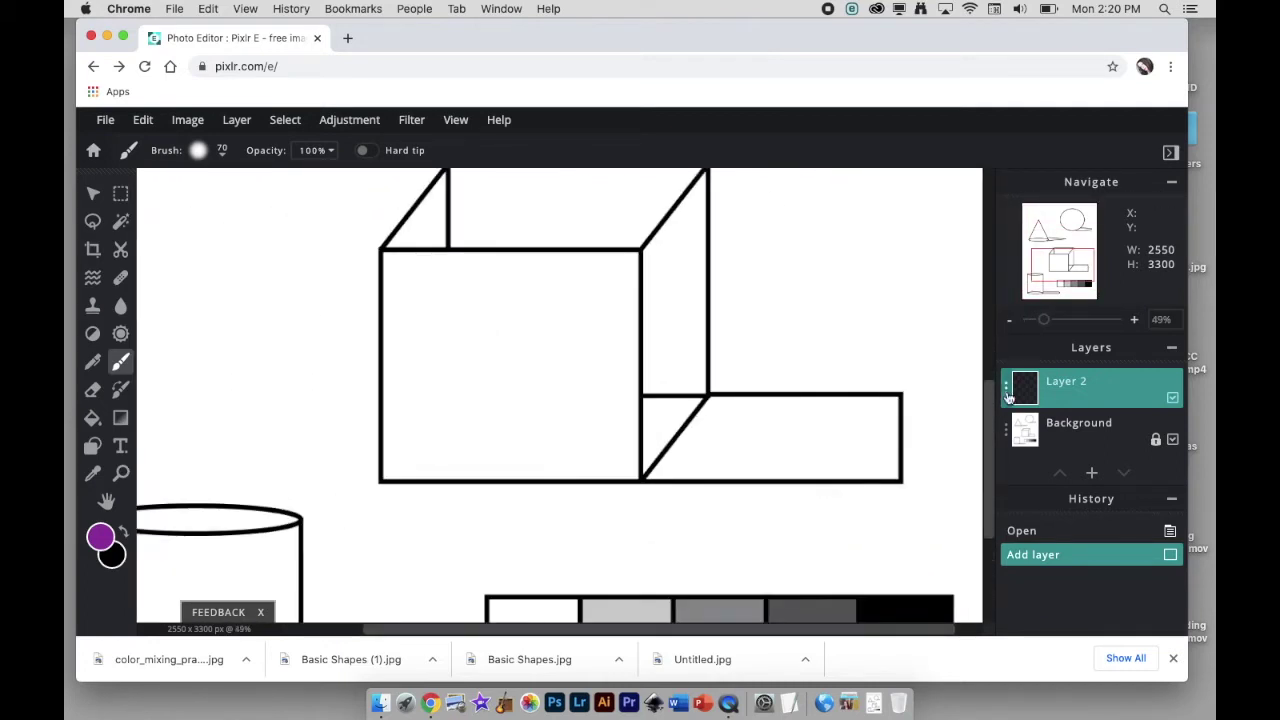
left_click_drag(991, 417, 991, 522)
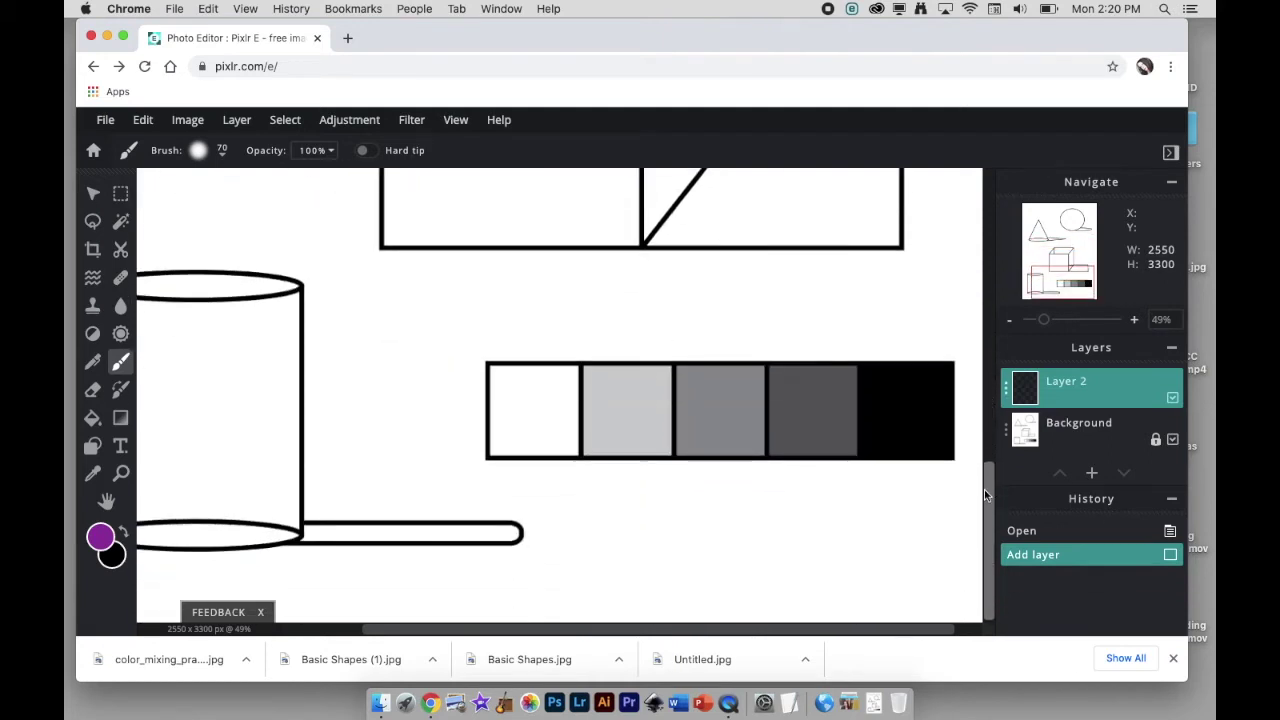
left_click(909, 416)
left_click_drag(987, 516, 988, 235)
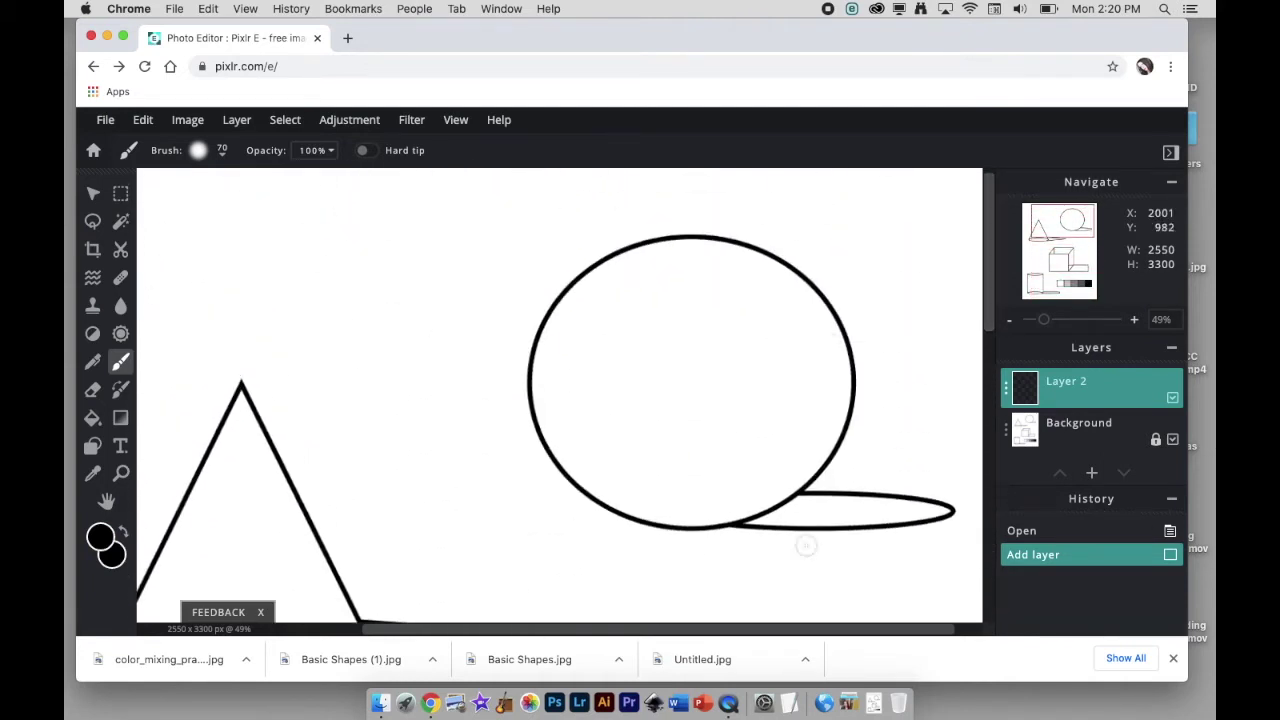
mouse_move(796, 505)
left_mouse_down()
mouse_move(946, 509)
mouse_move(750, 524)
mouse_move(806, 493)
left_mouse_up()
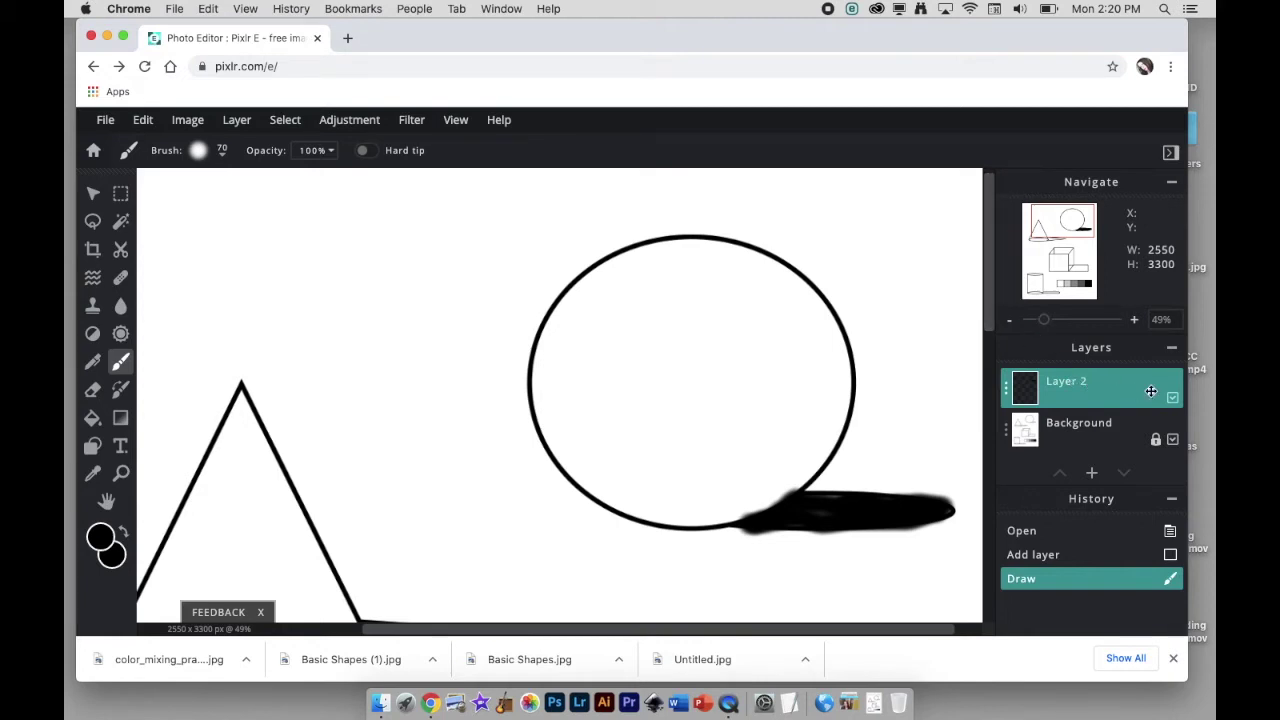
- Rename Layer 2 as Cast Shadow
left_click(1005, 395)
left_click(892, 363)
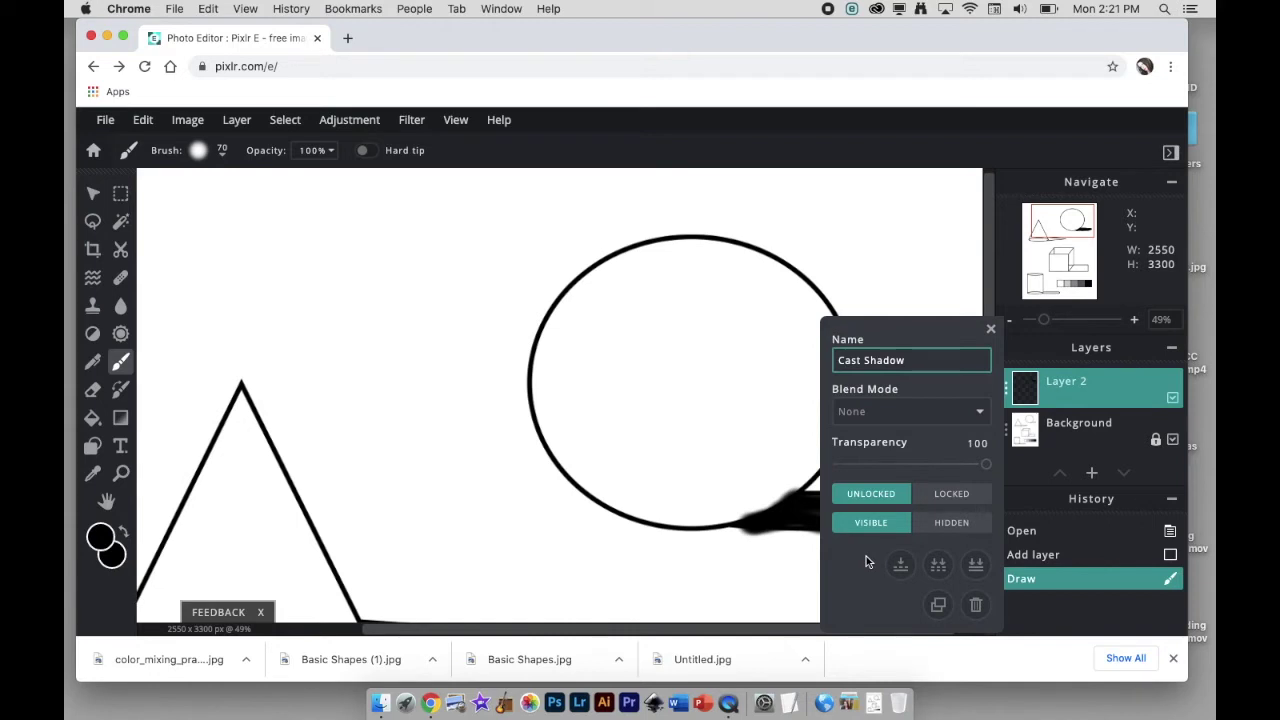
left_click(991, 329)
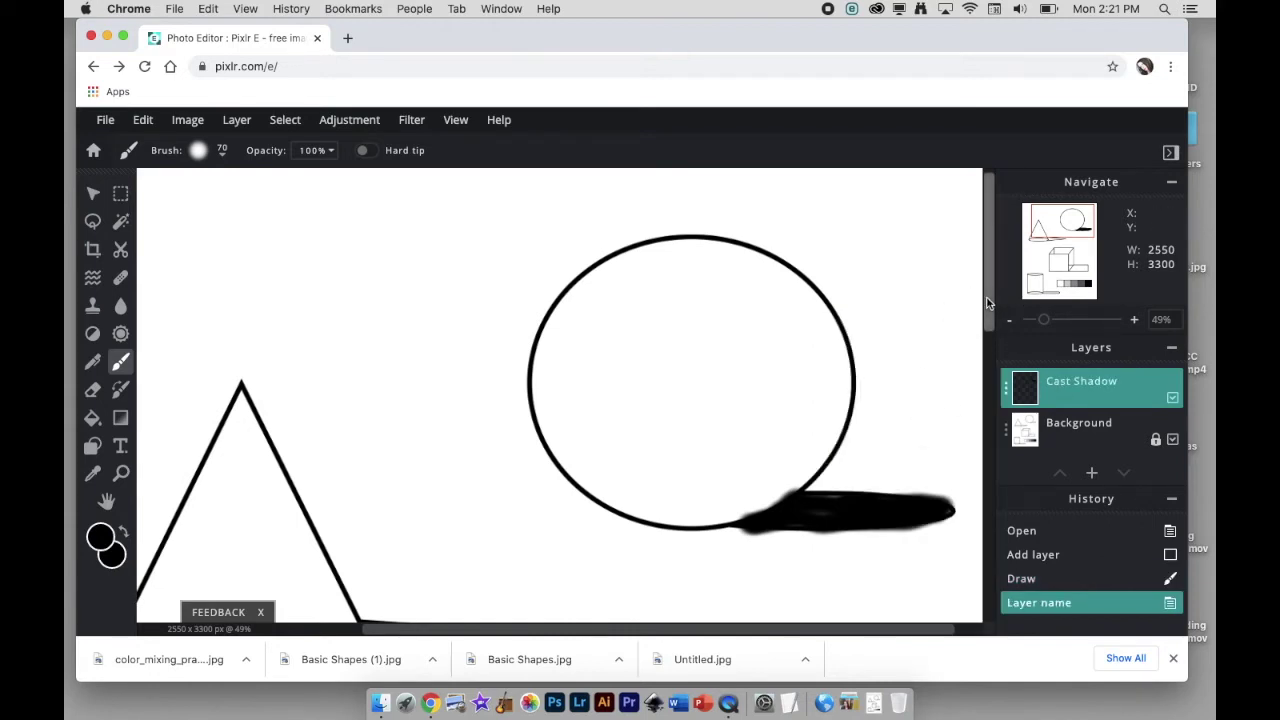
scroll(987, 303, "down", 5)
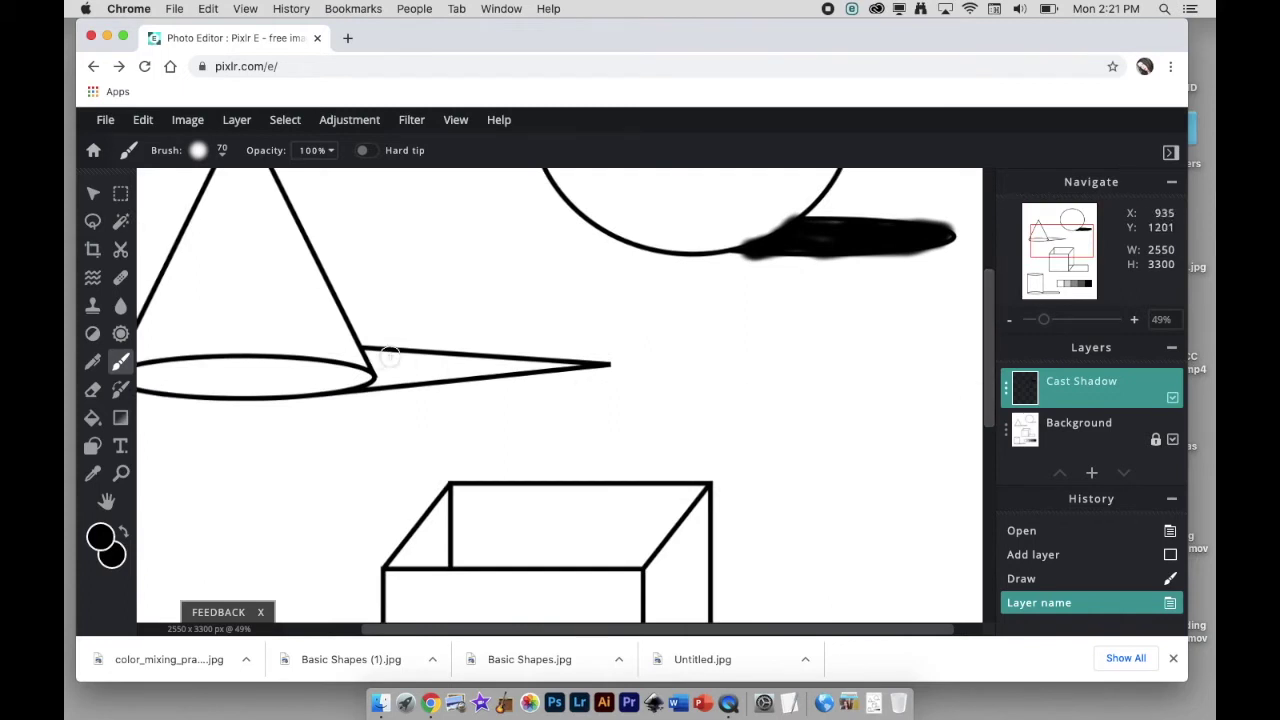
left_click_drag(373, 352, 447, 350)
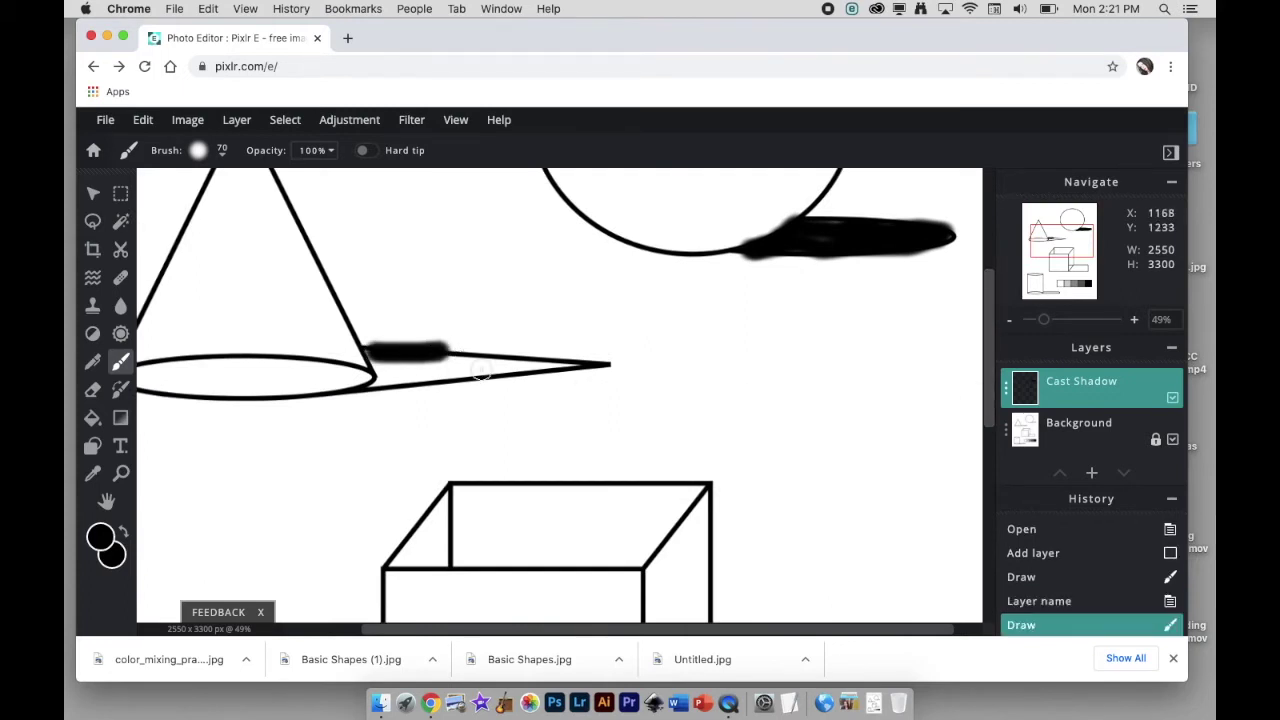
left_click(583, 364, "shift")
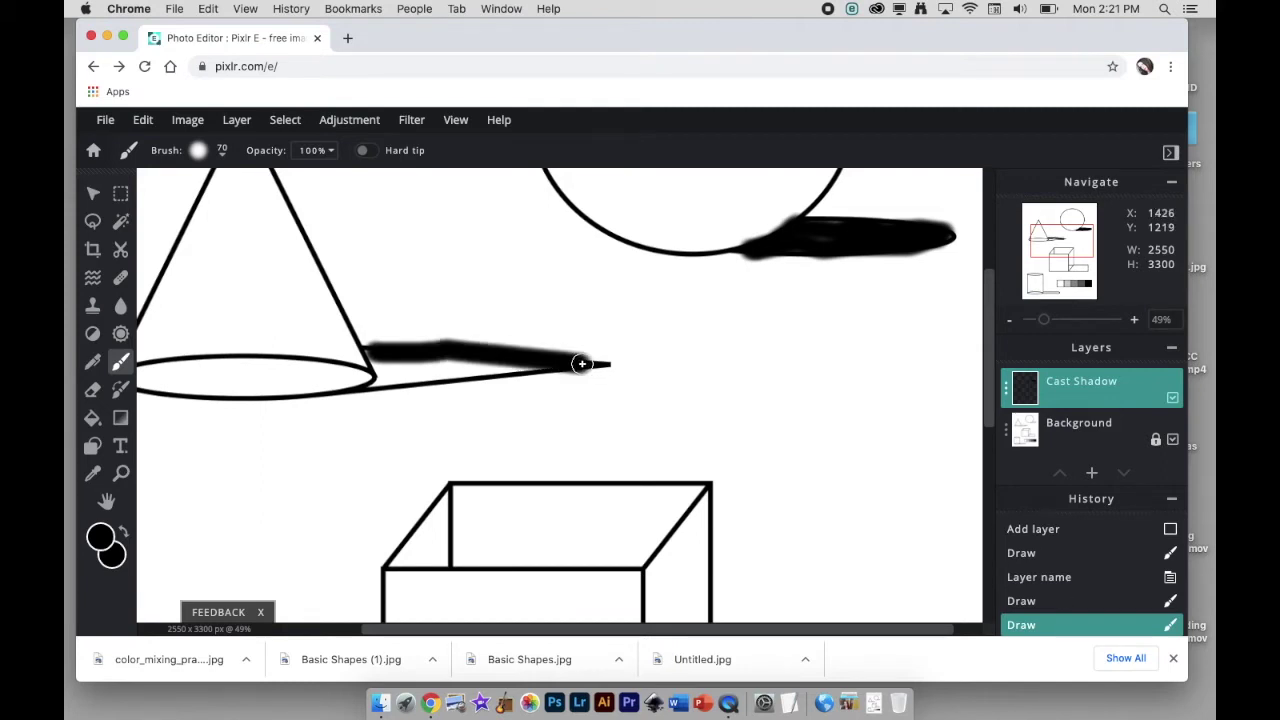
key("super+z")
key("super+z")
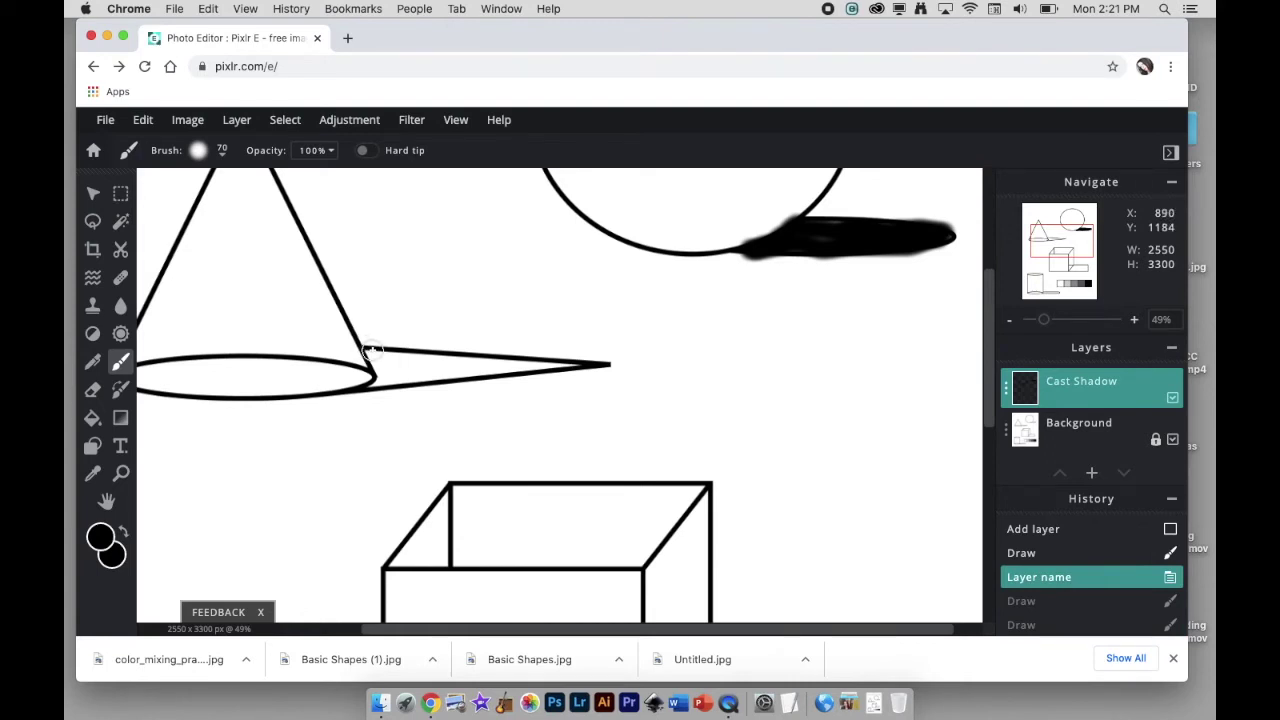
- Fill the cone's cast shadow in black, using straight brush strokes along its edges, and undo the last extra stroke
left_click(370, 350)
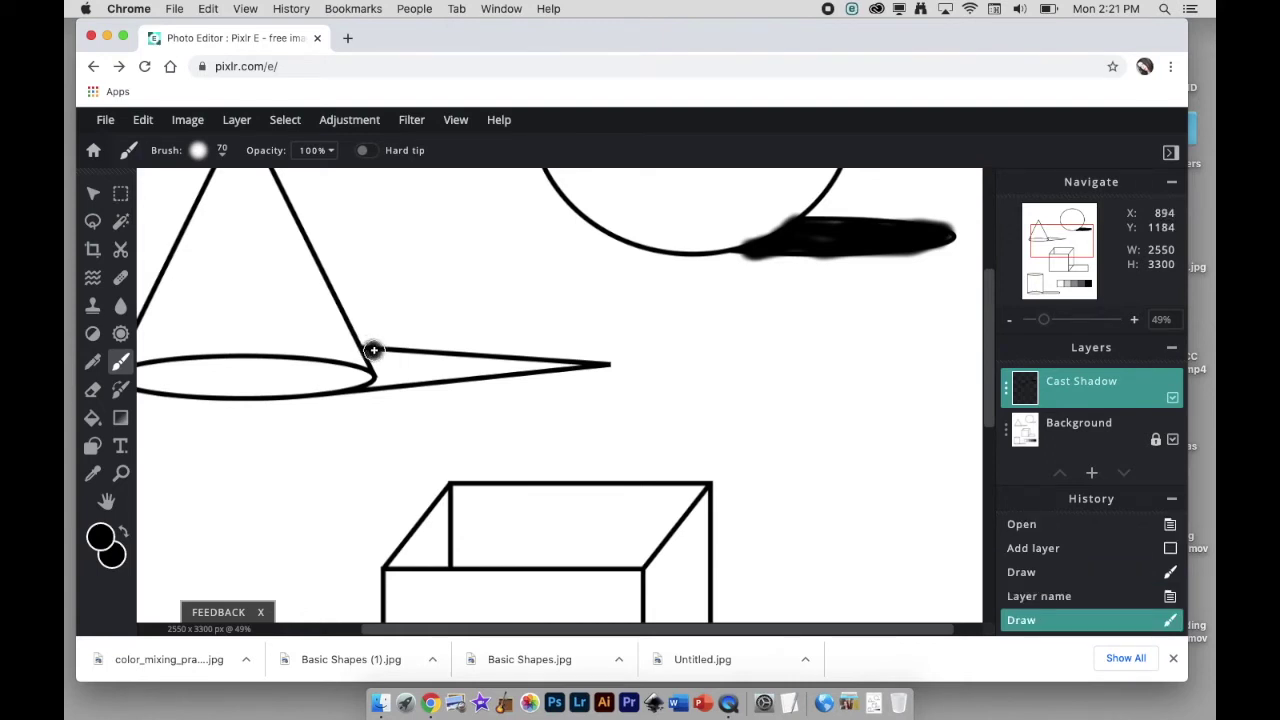
left_click(598, 364, "shift")
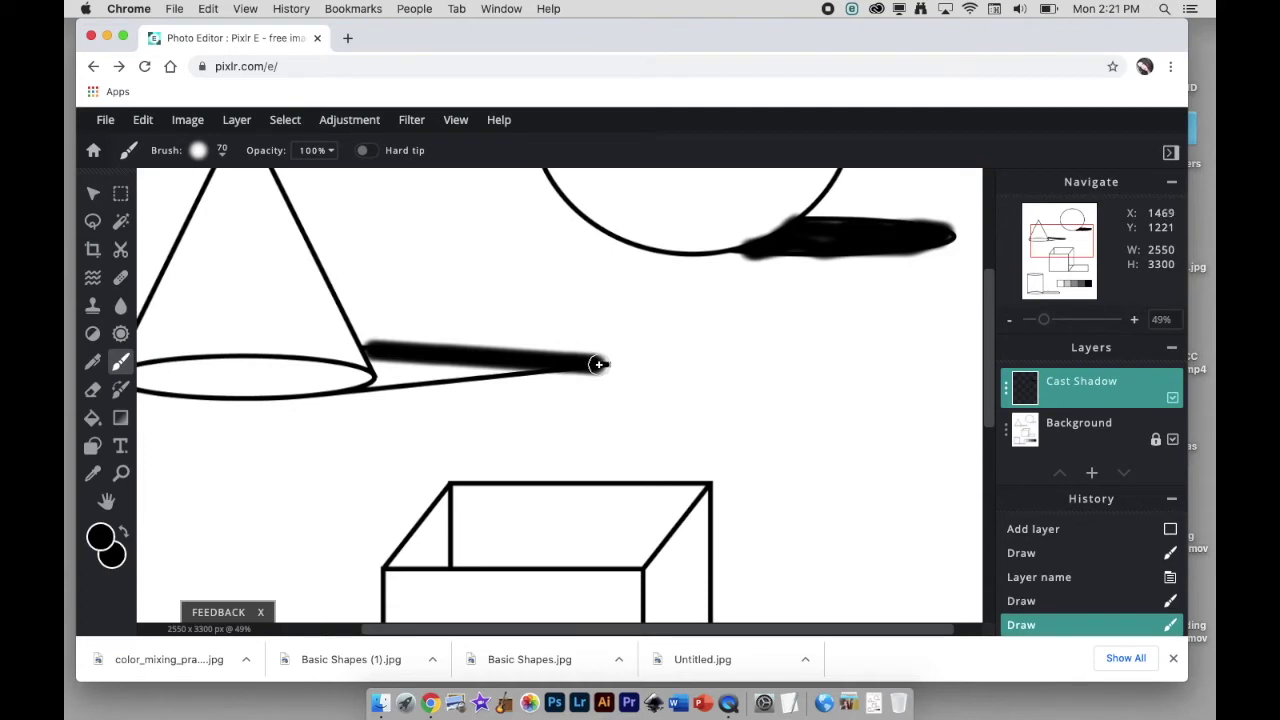
left_click(372, 388, "shift")
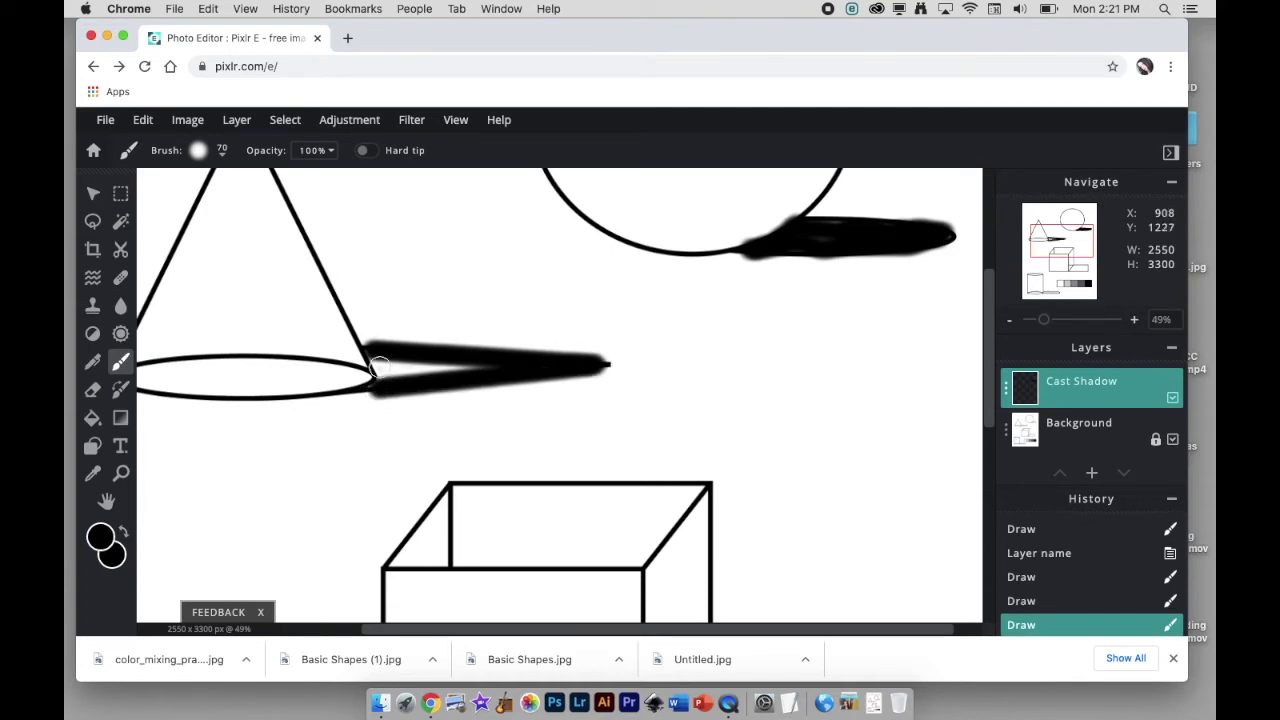
left_click(376, 357, "shift")
left_click_drag(376, 357, 480, 366)
left_click(390, 375, "shift")
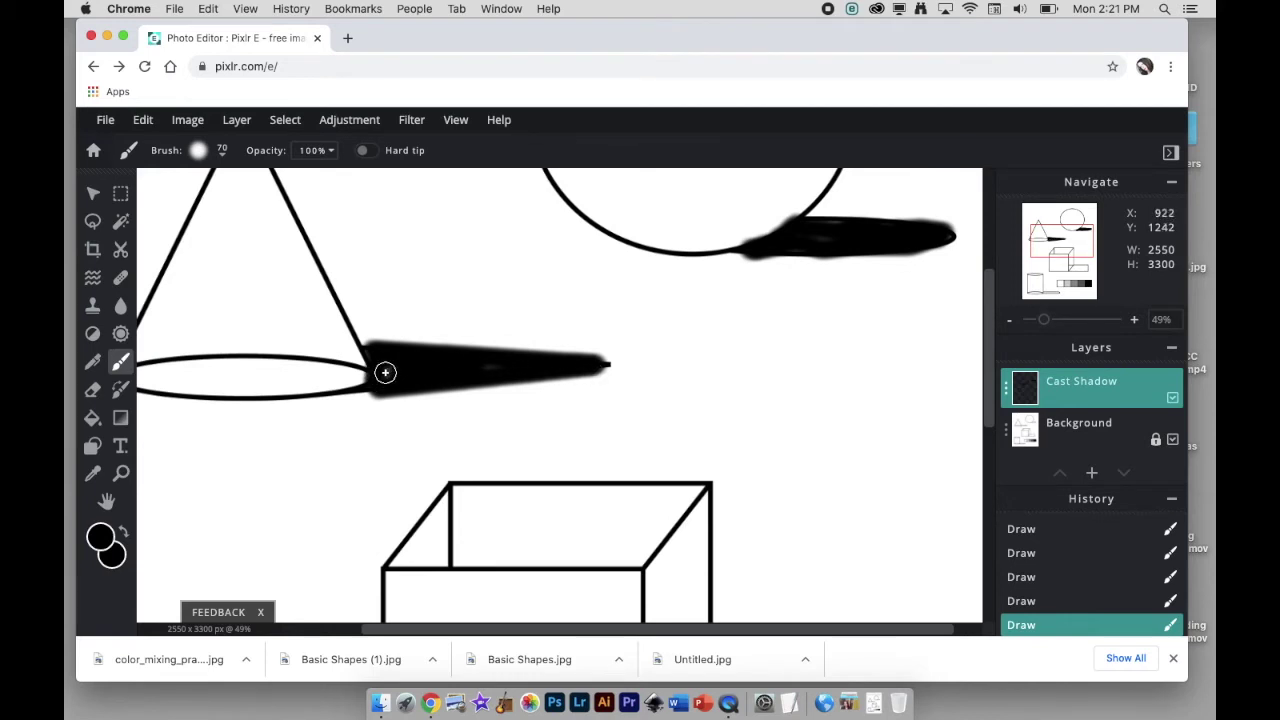
mouse_move(398, 372)
left_mouse_down()
mouse_move(336, 396)
mouse_move(401, 384)
left_mouse_up()
key("ctrl+z")
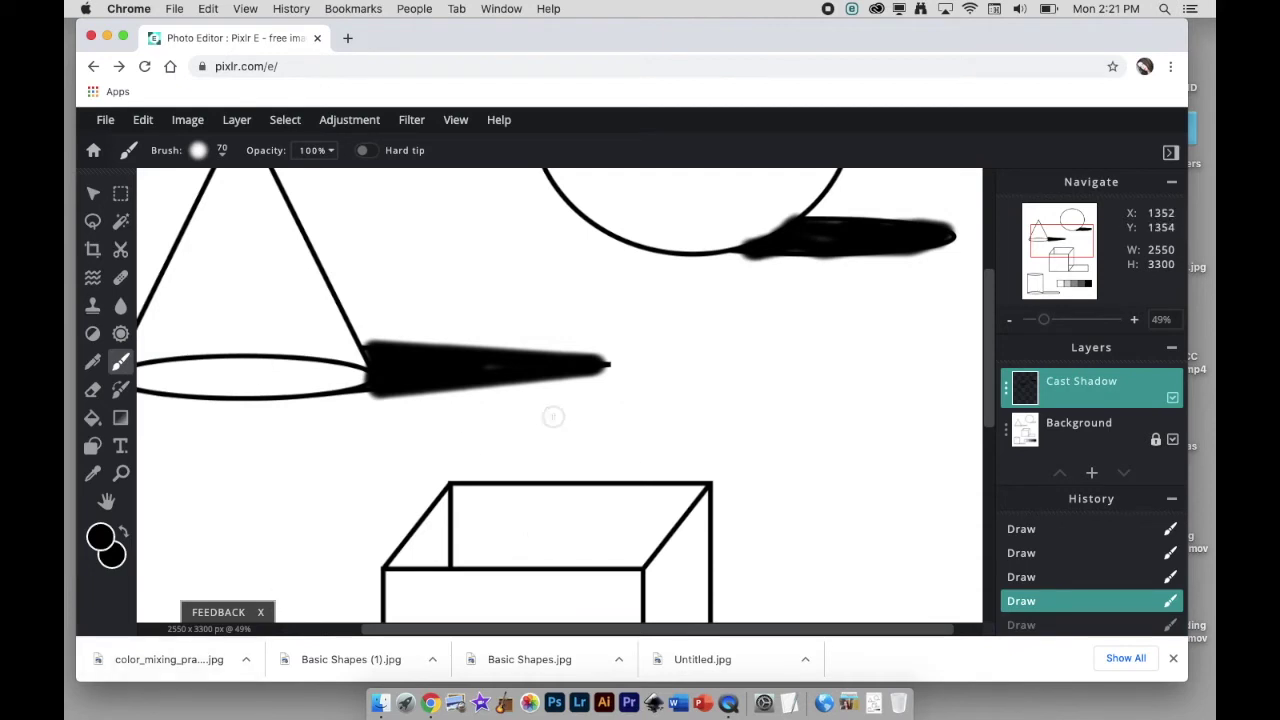
- Outline the cube's cast shadow with straight black brush strokes along its four edges and fill the inside completely
scroll(981, 405, "down", 5)
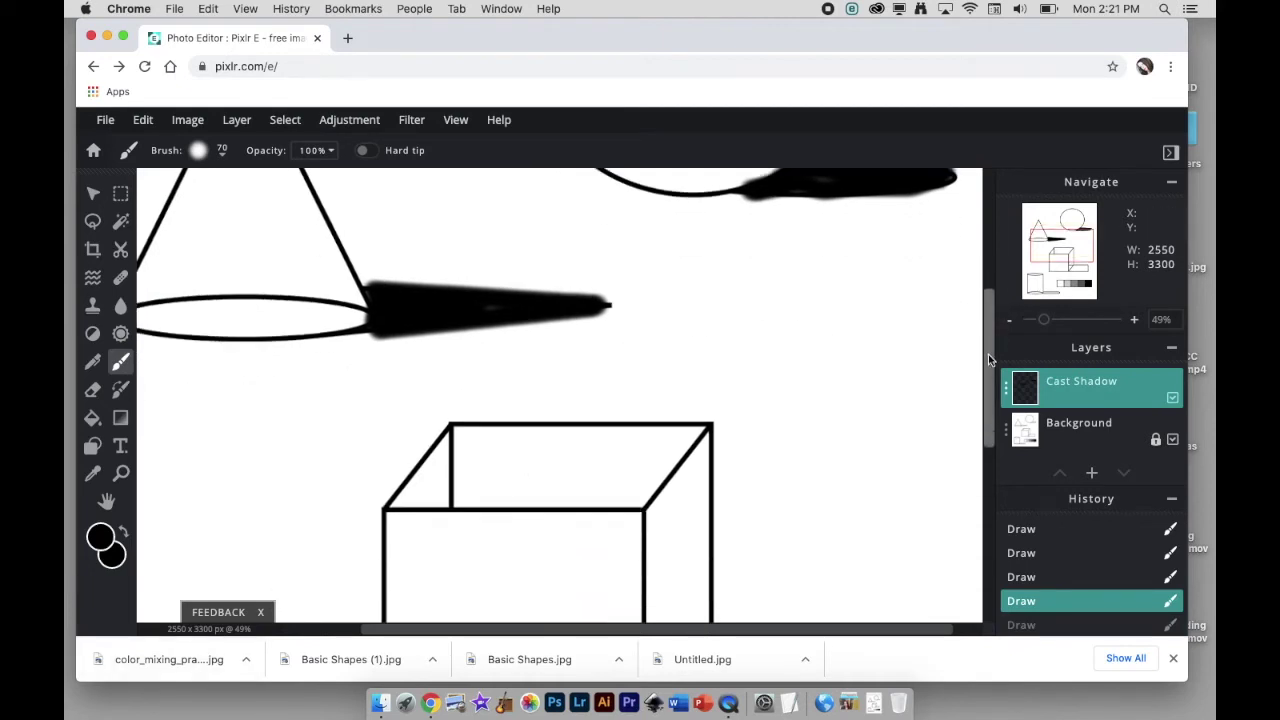
scroll(981, 399, "down", 2)
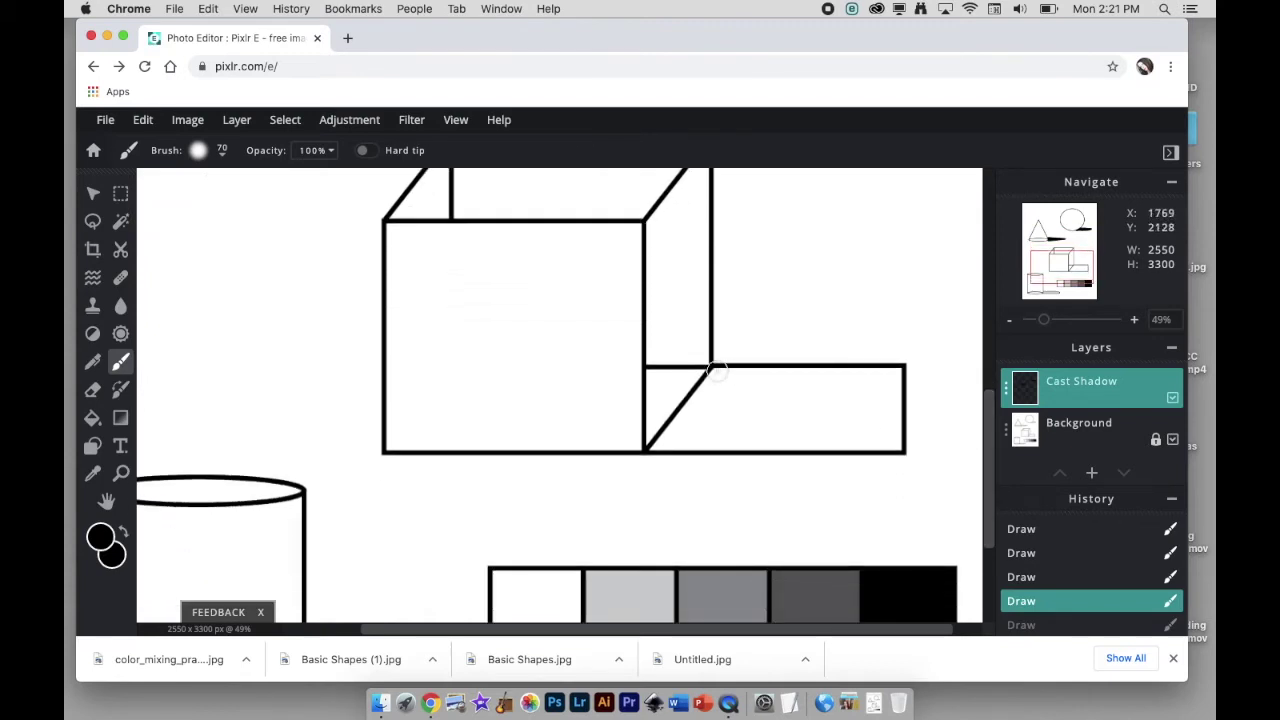
left_click(716, 373)
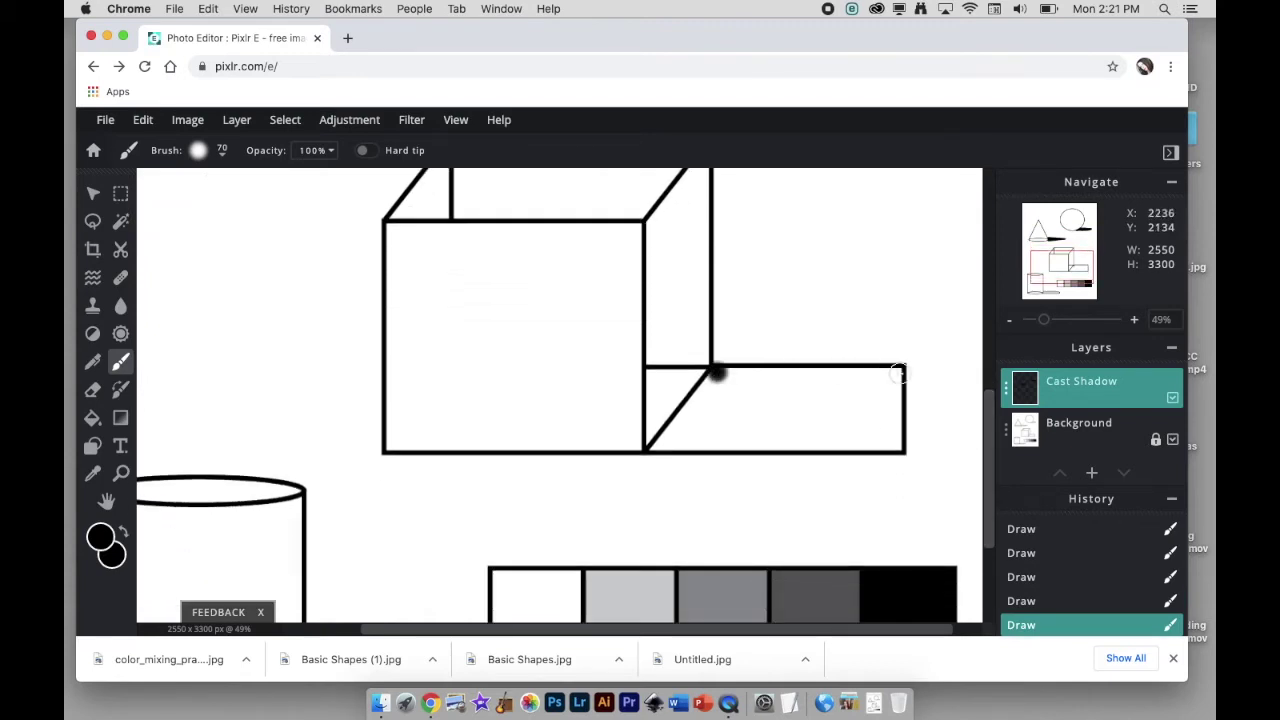
left_click(901, 371, "shift")
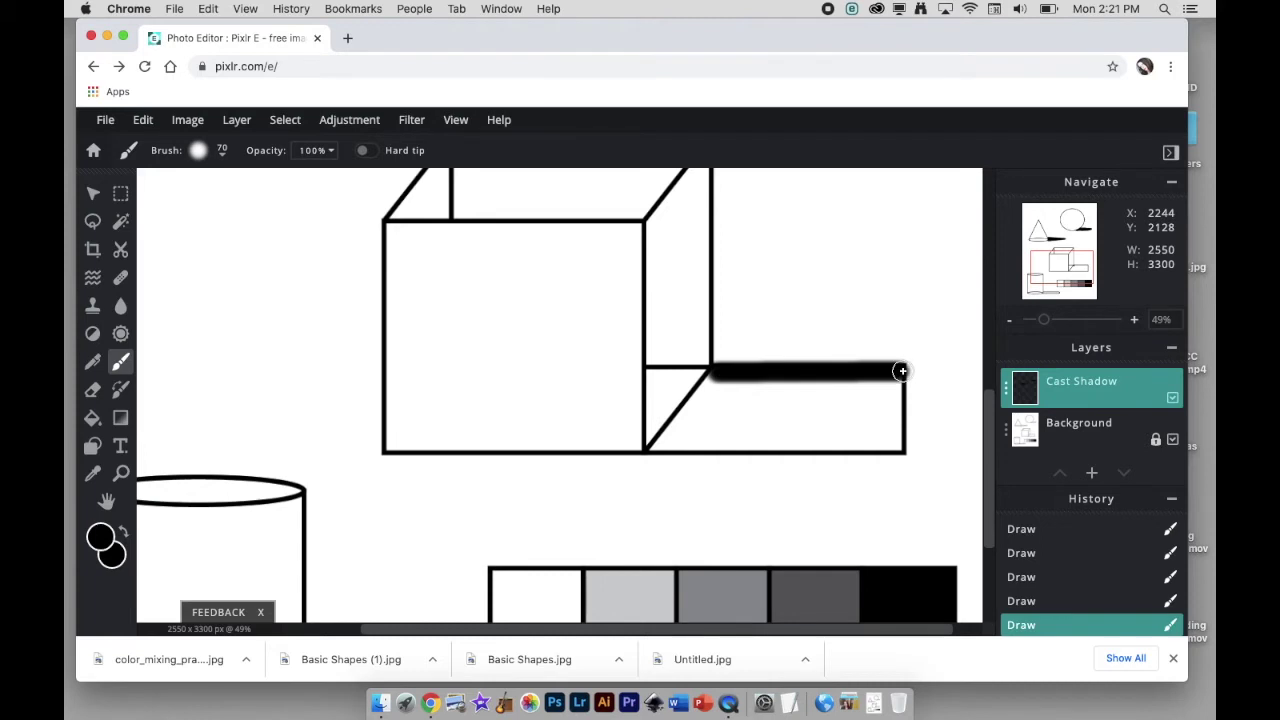
left_click(900, 451, "shift")
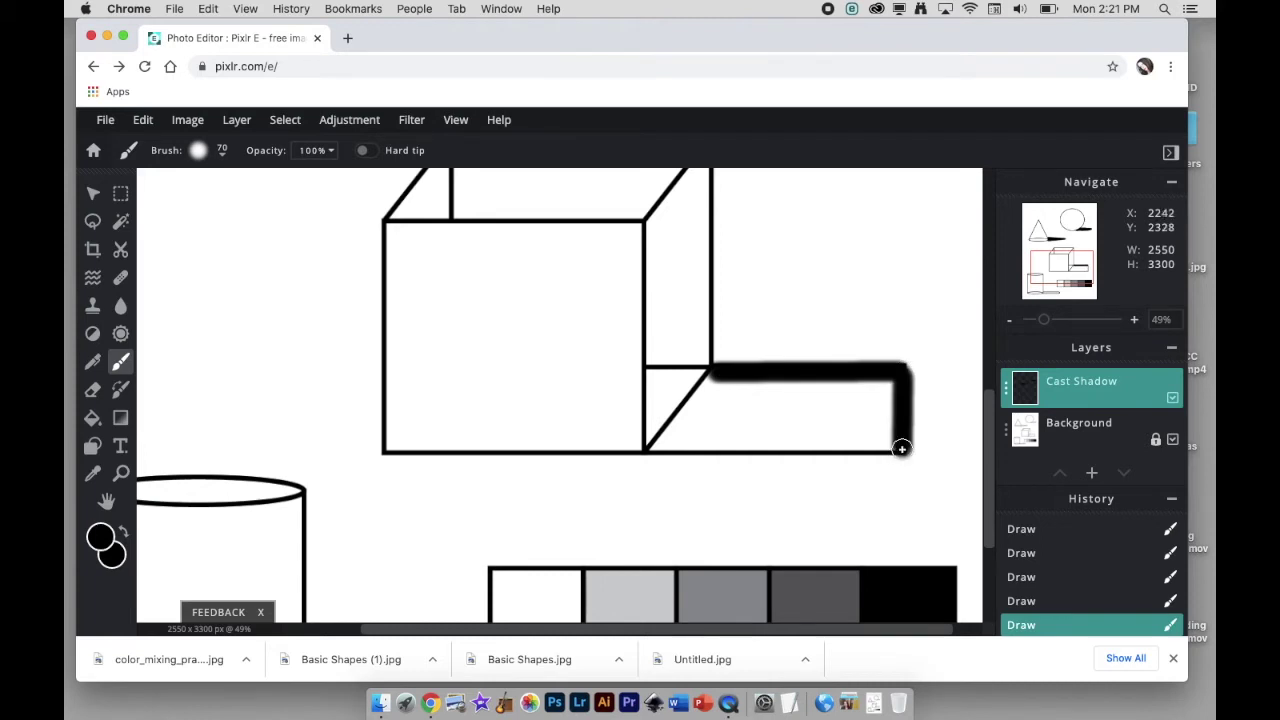
left_click(650, 453, "shift")
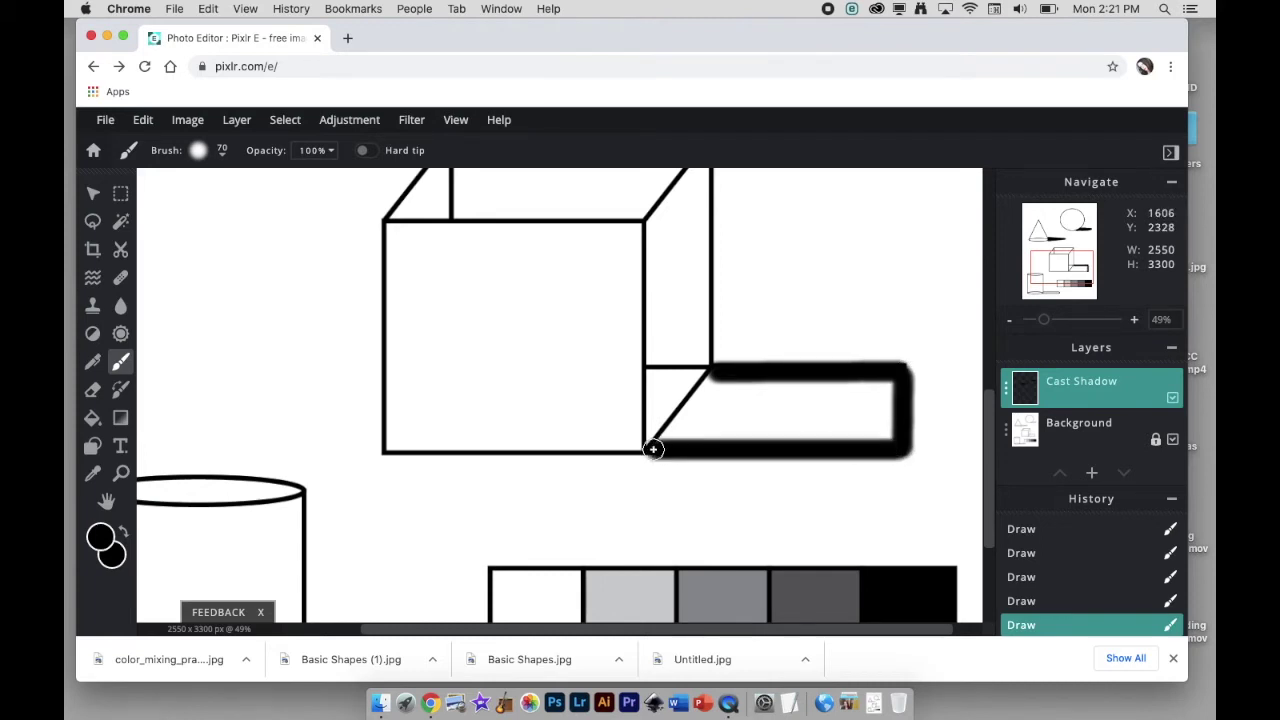
left_click(717, 374, "shift")
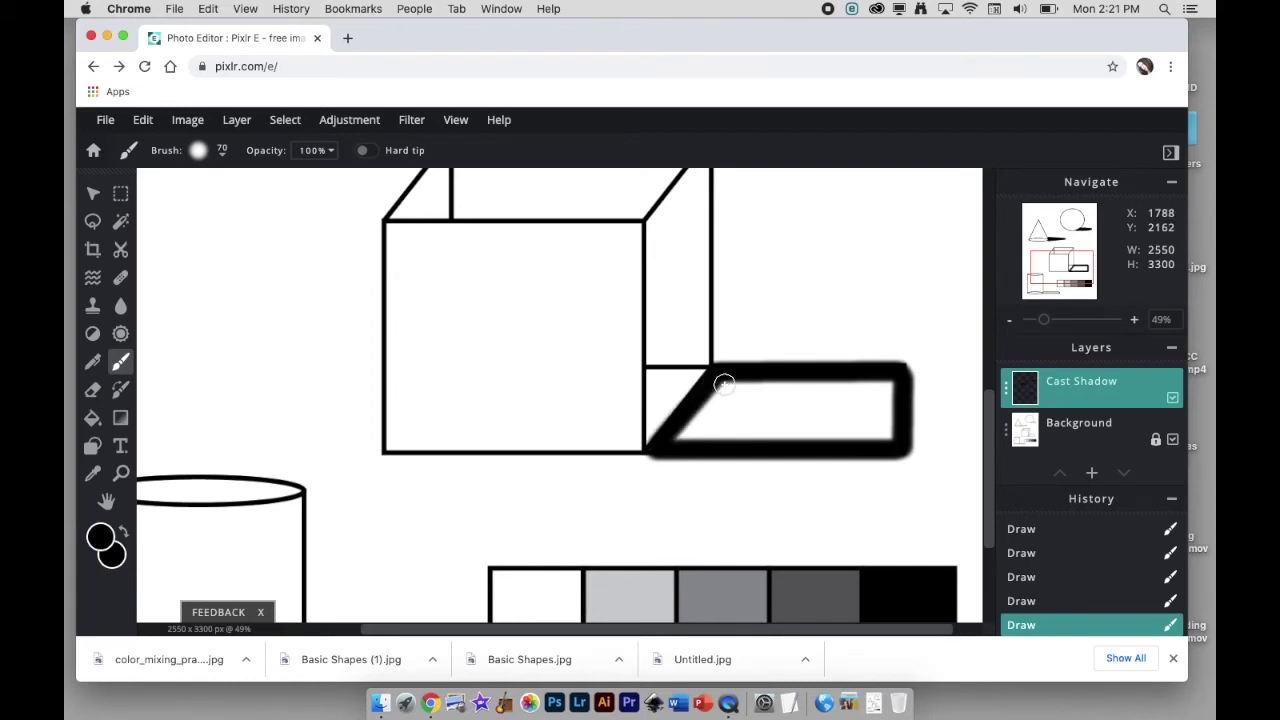
left_click_drag(724, 384, 774, 386)
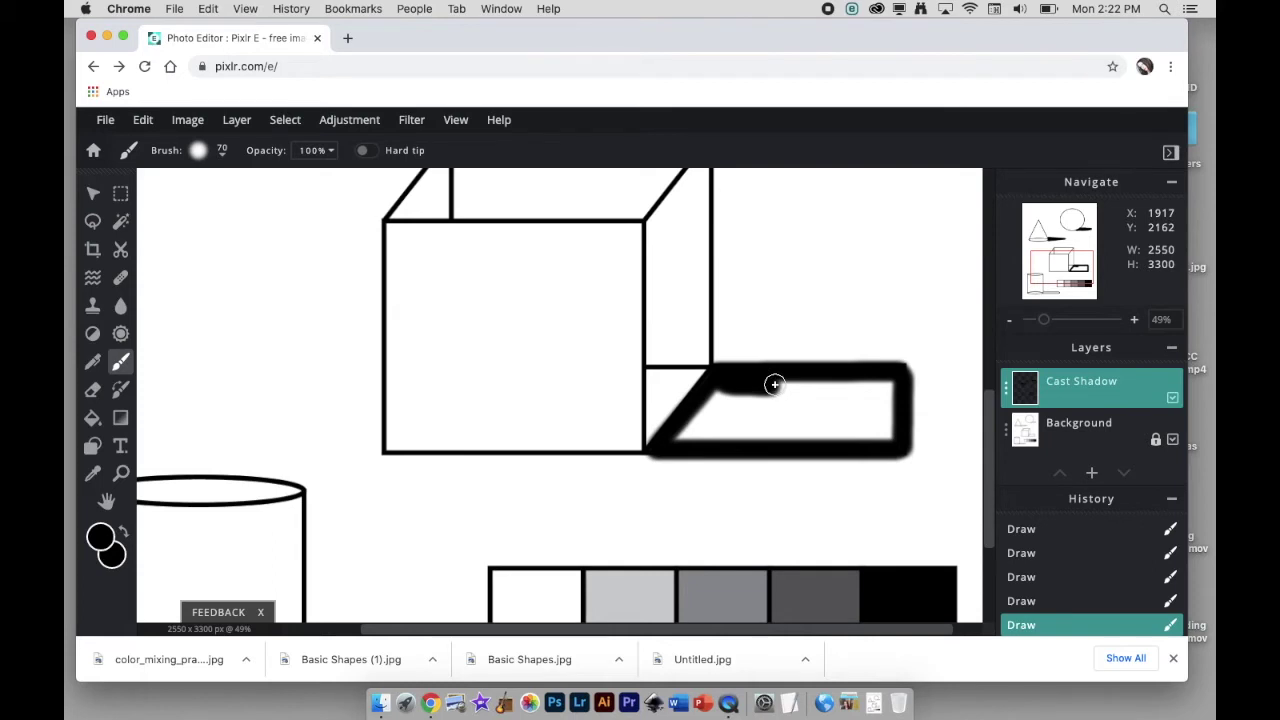
mouse_move(774, 385)
left_mouse_down()
mouse_move(891, 387)
mouse_move(887, 434)
mouse_move(866, 387)
mouse_move(863, 437)
mouse_move(877, 441)
mouse_move(842, 396)
mouse_move(711, 393)
mouse_move(677, 436)
mouse_move(784, 426)
mouse_move(861, 438)
mouse_move(806, 409)
mouse_move(818, 408)
mouse_move(835, 435)
mouse_move(727, 437)
mouse_move(712, 429)
mouse_move(731, 407)
mouse_move(824, 419)
mouse_move(702, 417)
mouse_move(900, 400)
left_mouse_up()
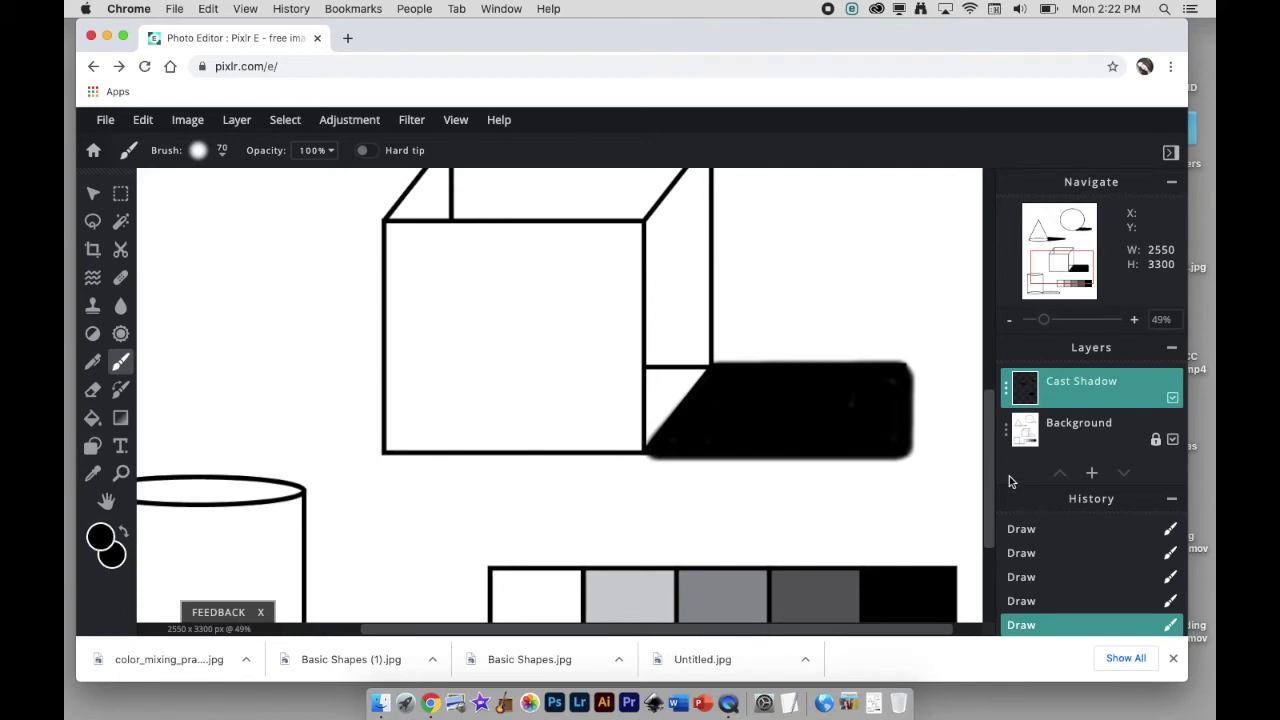
- Paint the cylinder's narrow cast shadow solid black with a straight brush stroke from the cylinder's base to the shadow's rounded end
left_click_drag(990, 470, 990, 543)
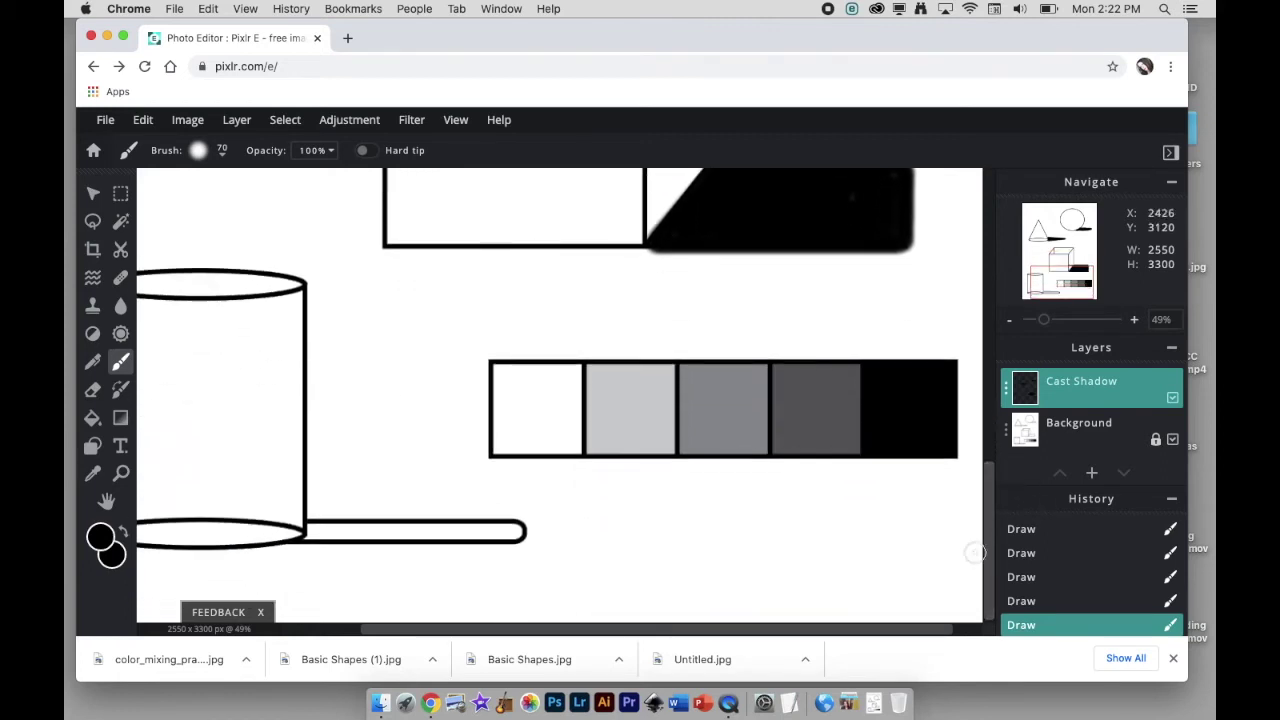
left_click(313, 532)
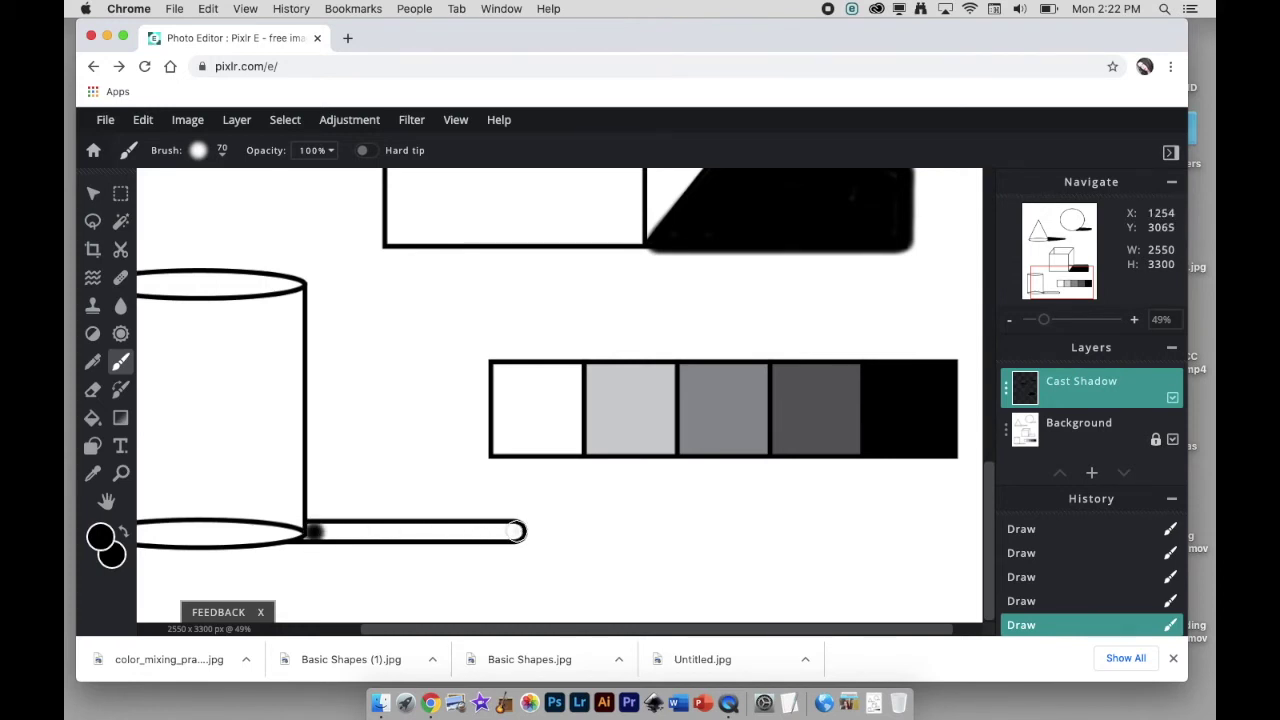
left_click(515, 531, "shift")
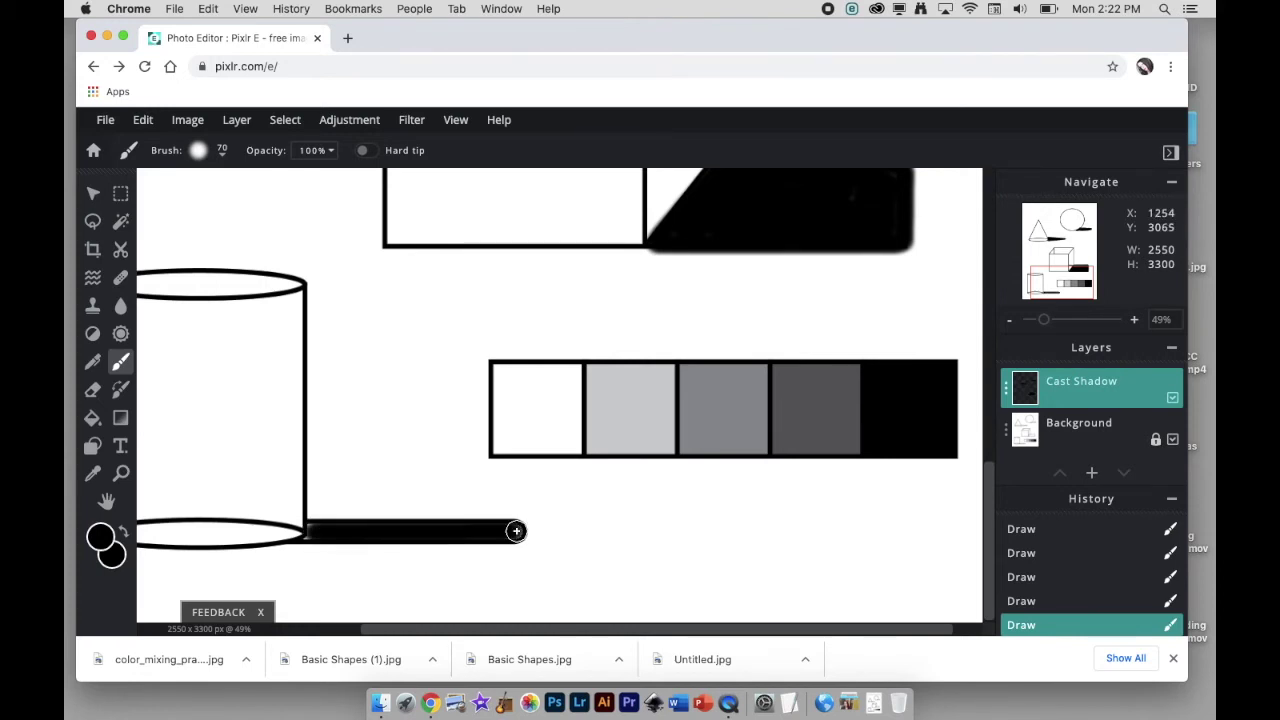
left_click(305, 531)
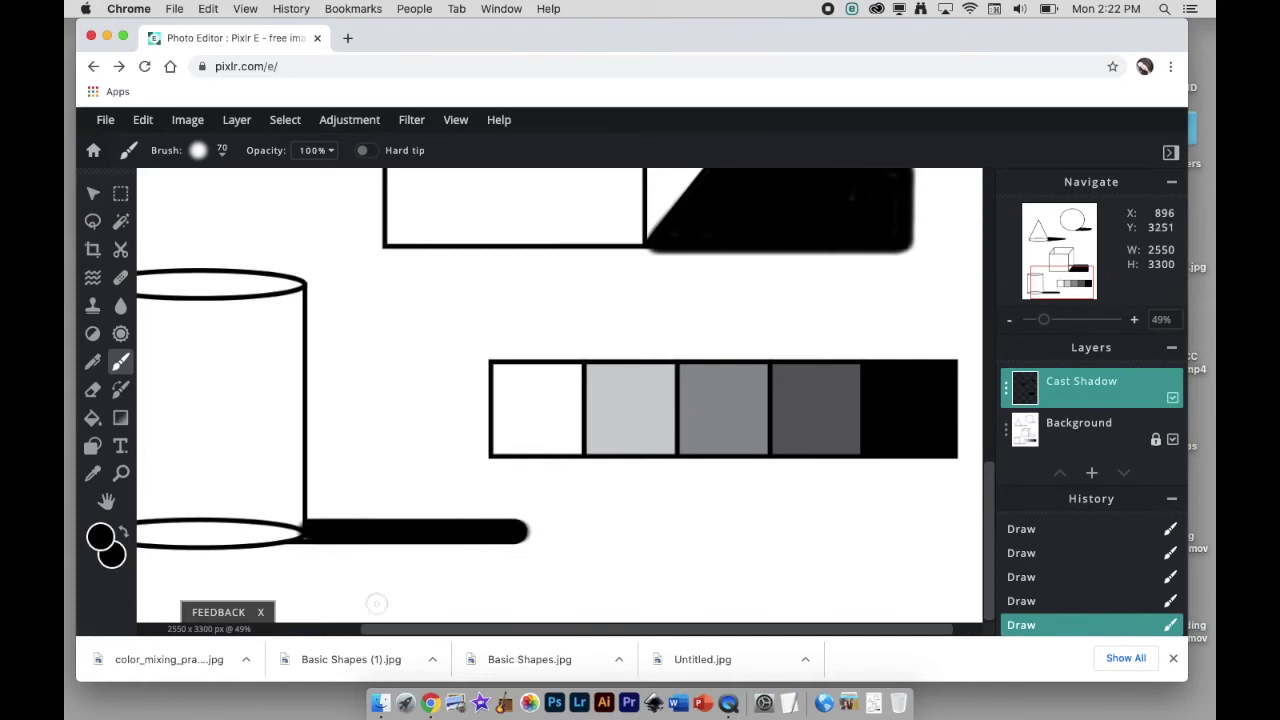
scroll(375, 604, "down", 8)
scroll(375, 604, "up", 7)
scroll(375, 604, "down", 7)
scroll(375, 604, "up", 4)
scroll(375, 604, "up", 2)
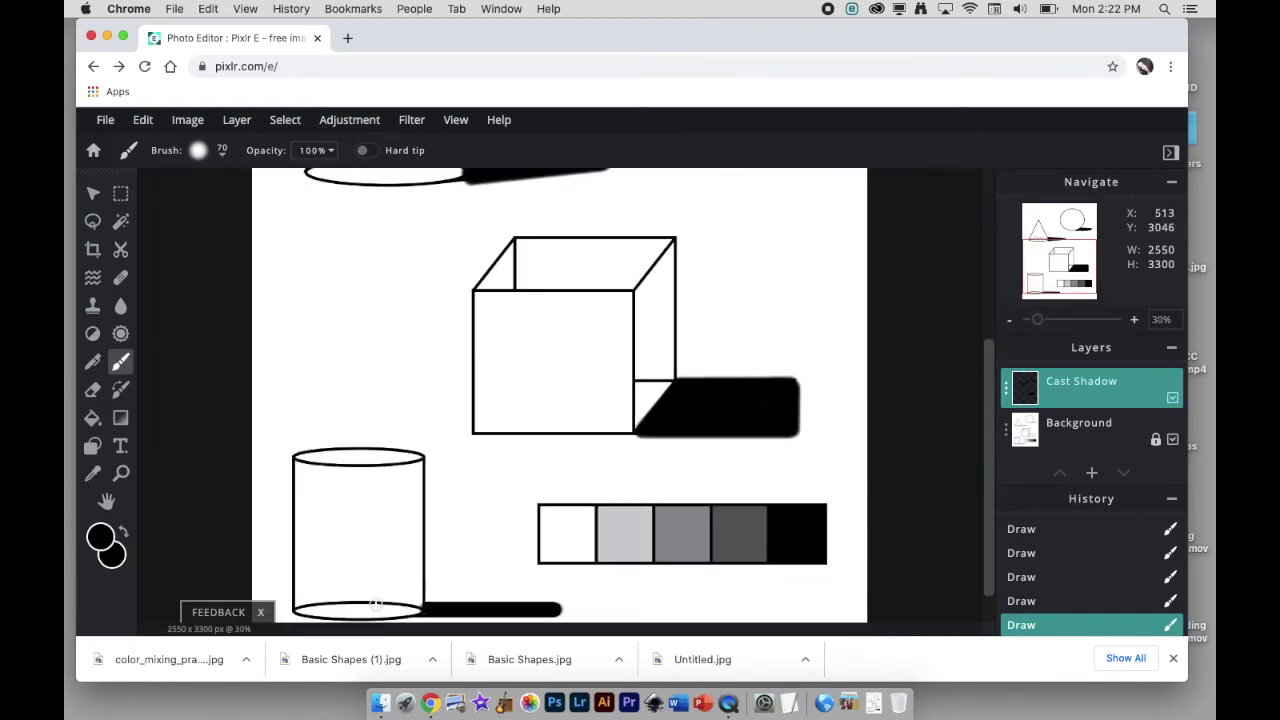
scroll(375, 604, "down", 5)
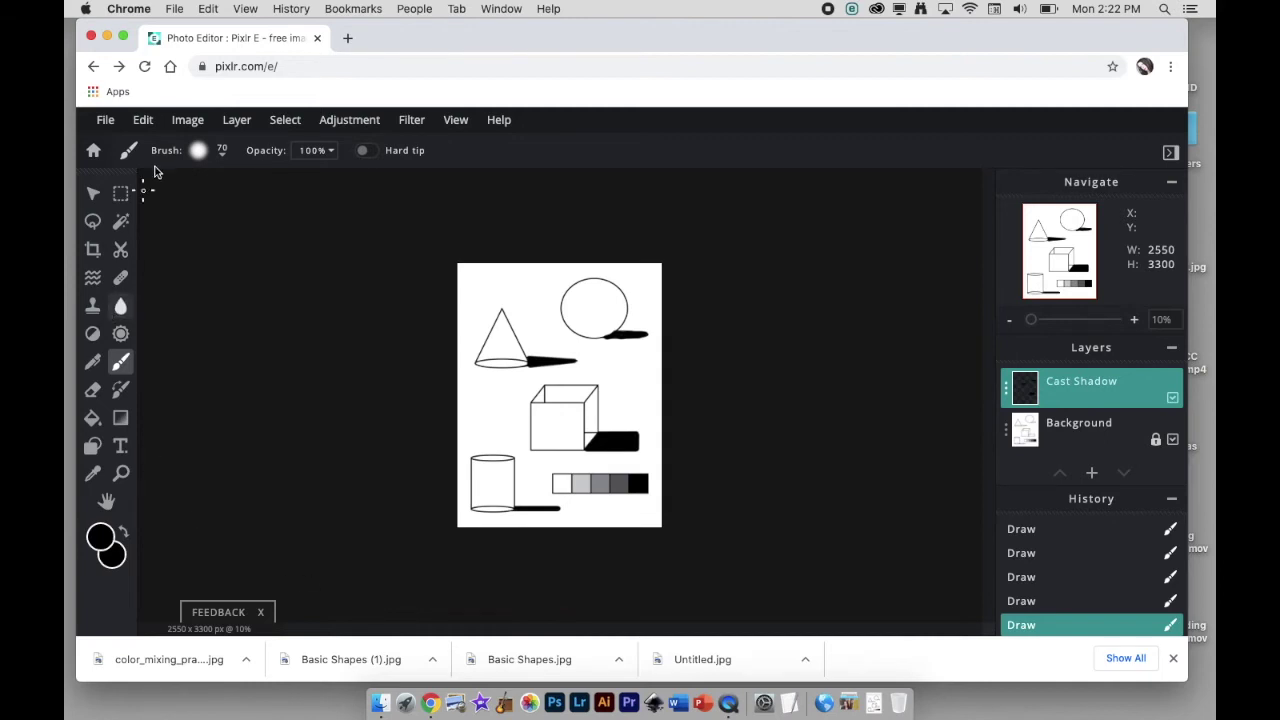
left_click(106, 120)
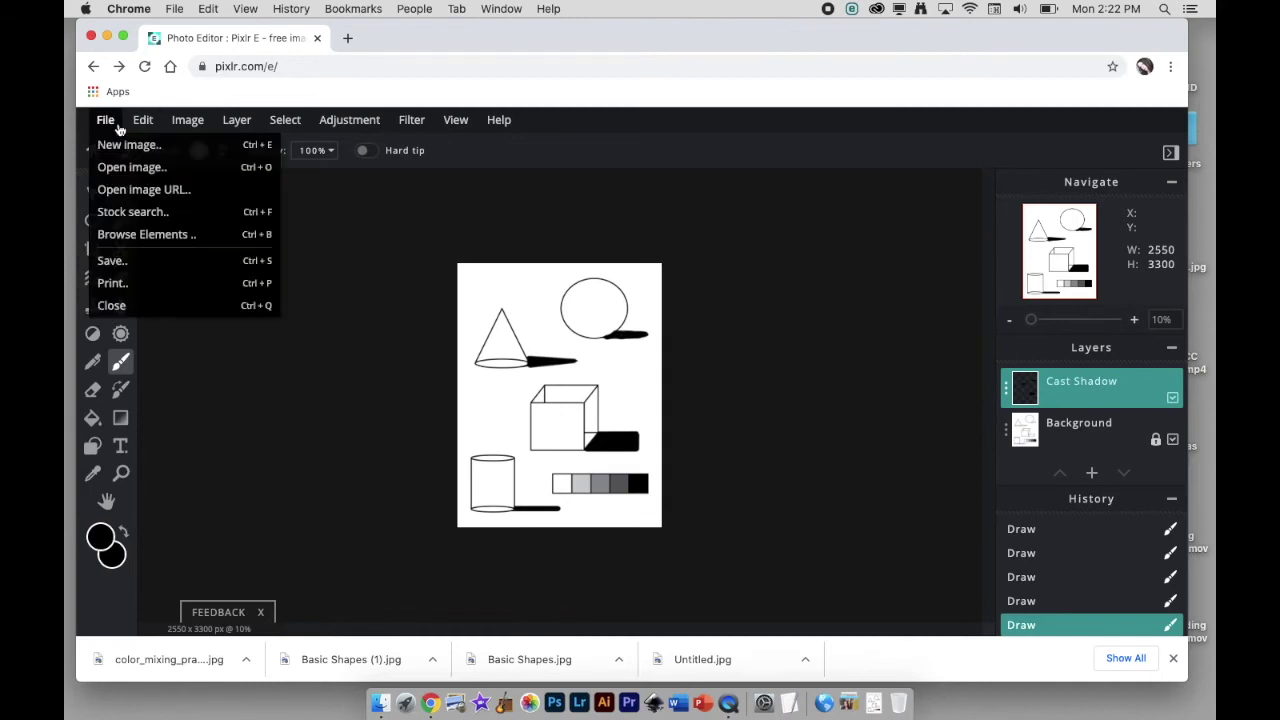
left_click(139, 260)
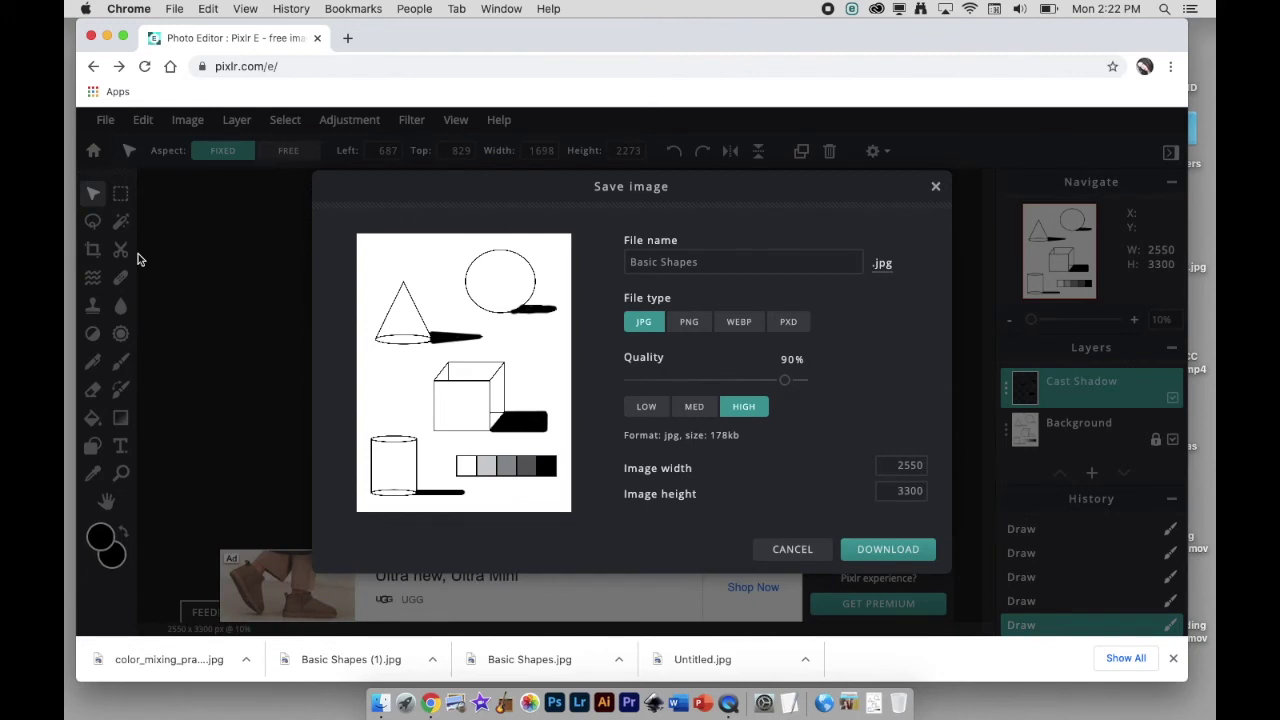
left_click(791, 549)
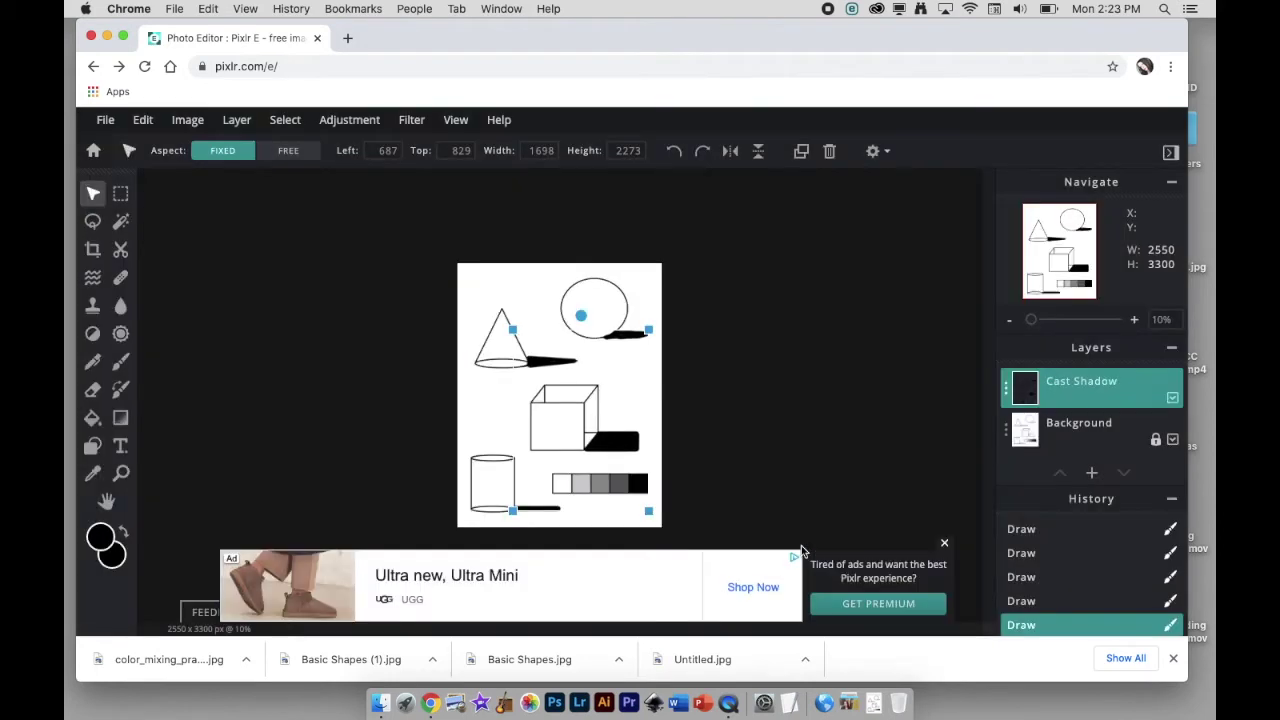
left_click(944, 545)
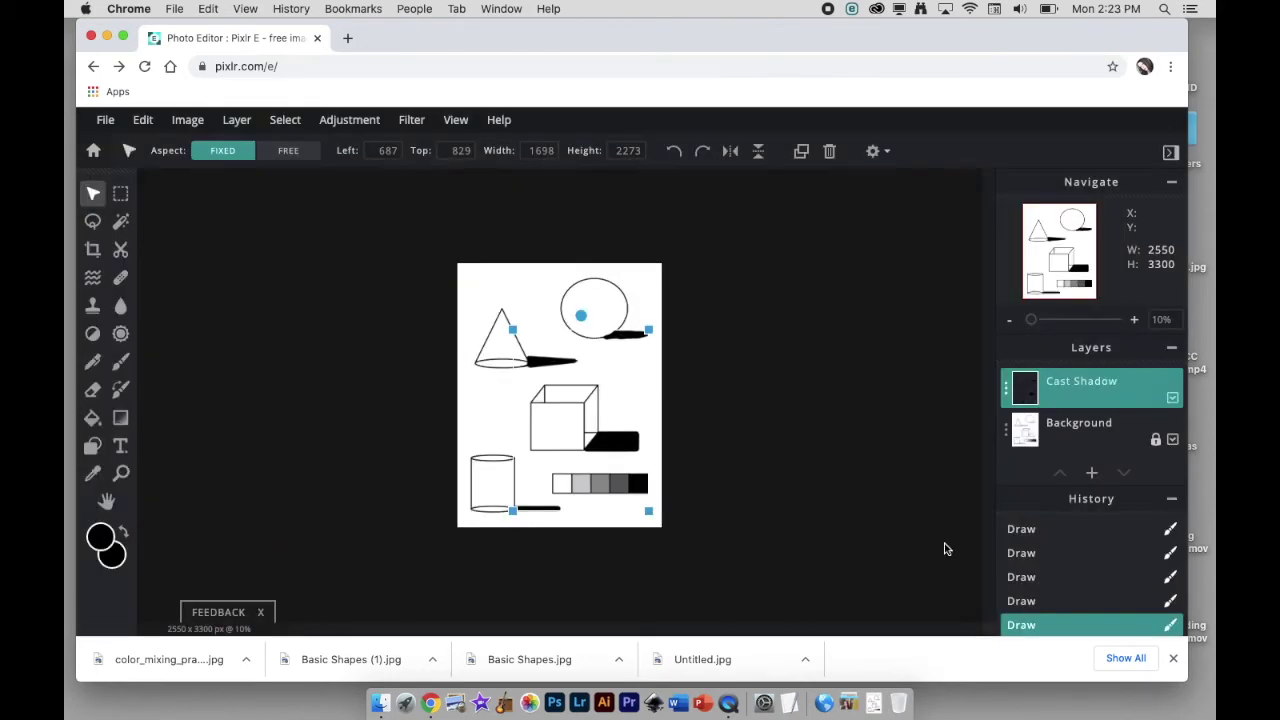
- Add an empty layer above Cast Shadow and name it Blending
left_click(1094, 477)
left_click(530, 387)
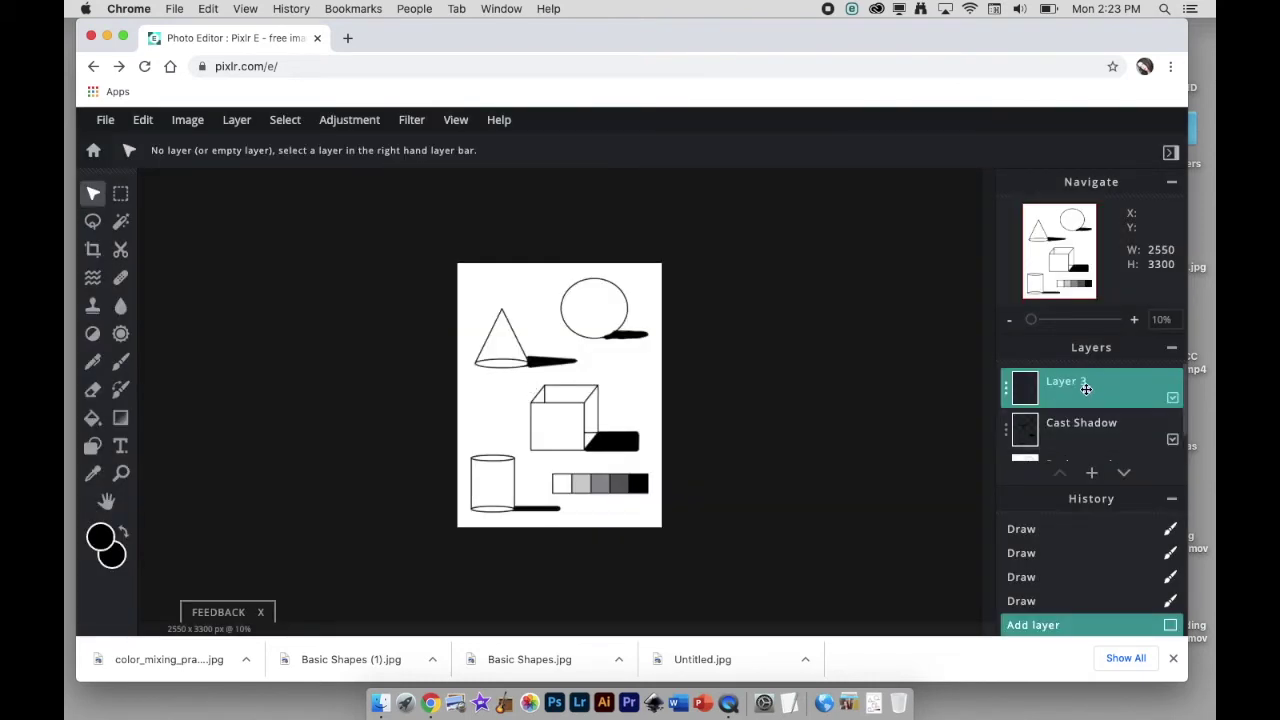
left_click(1008, 390)
left_click(940, 362)
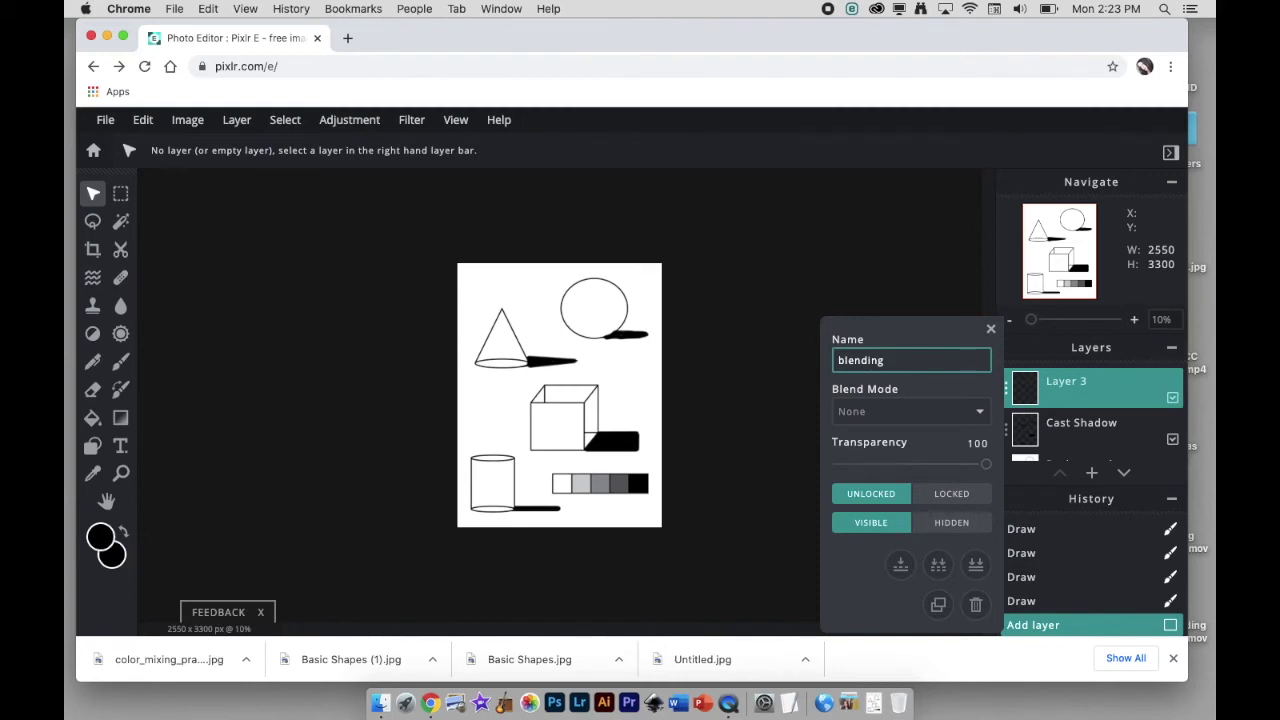
left_click(845, 361)
key("BackSpace")
type("B")
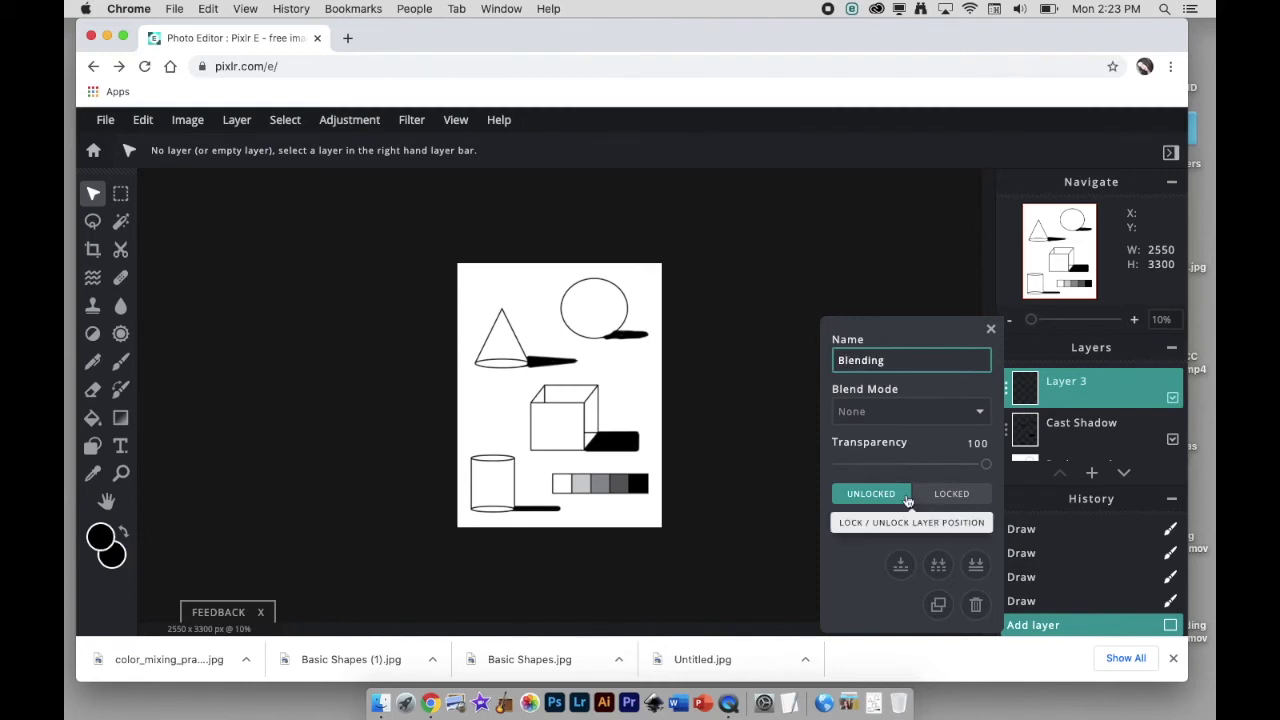
left_click(991, 330)
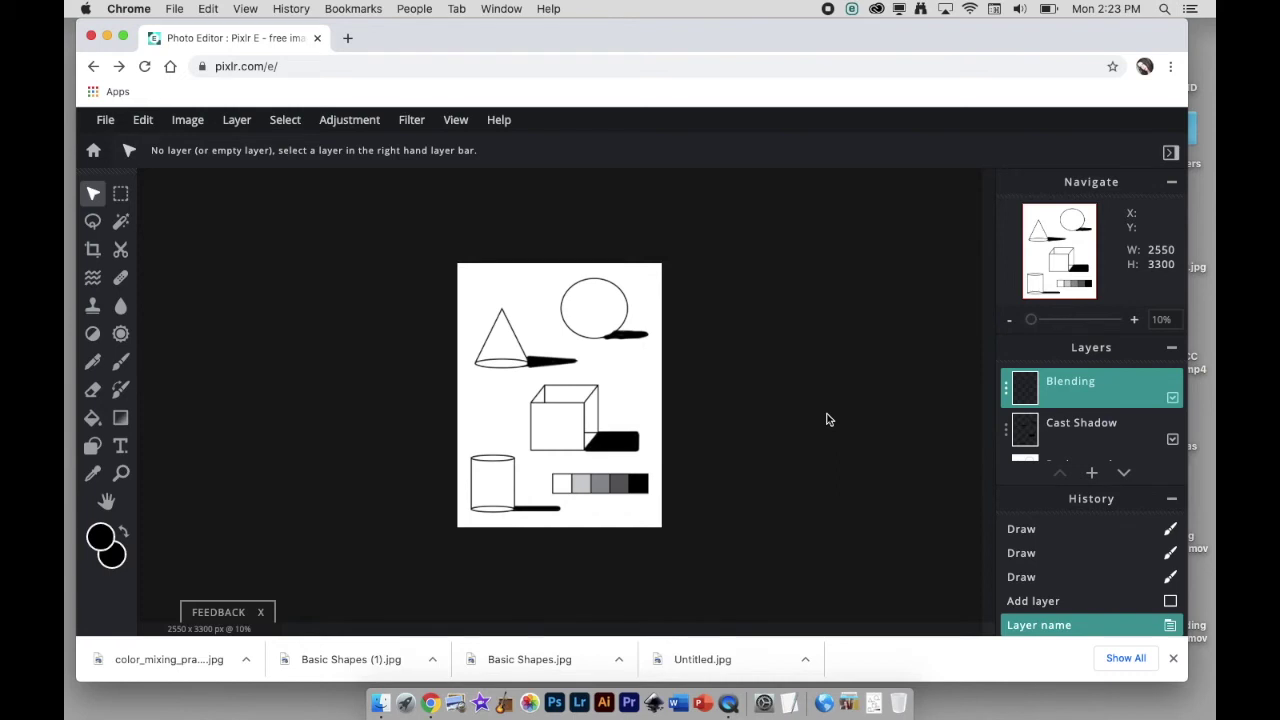
- Activate the Draw tool and sample the dark gray swatch next to black on the value scale
left_click(121, 473)
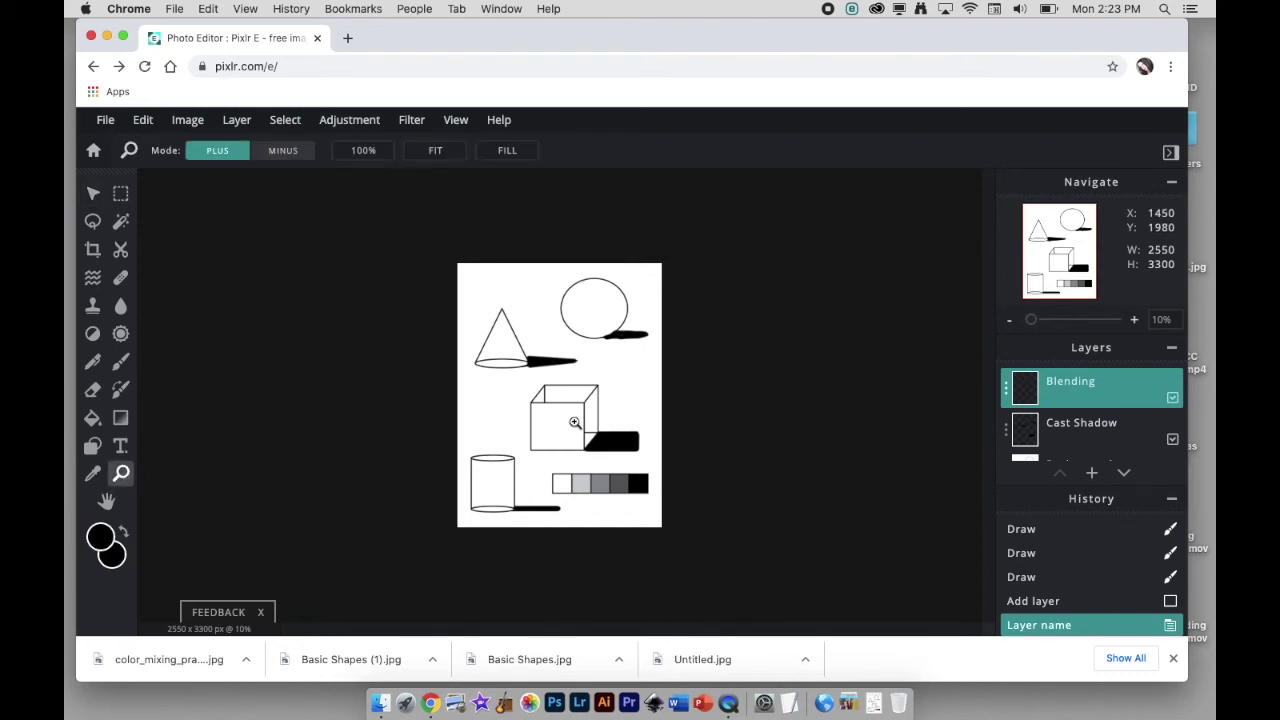
left_click(565, 422)
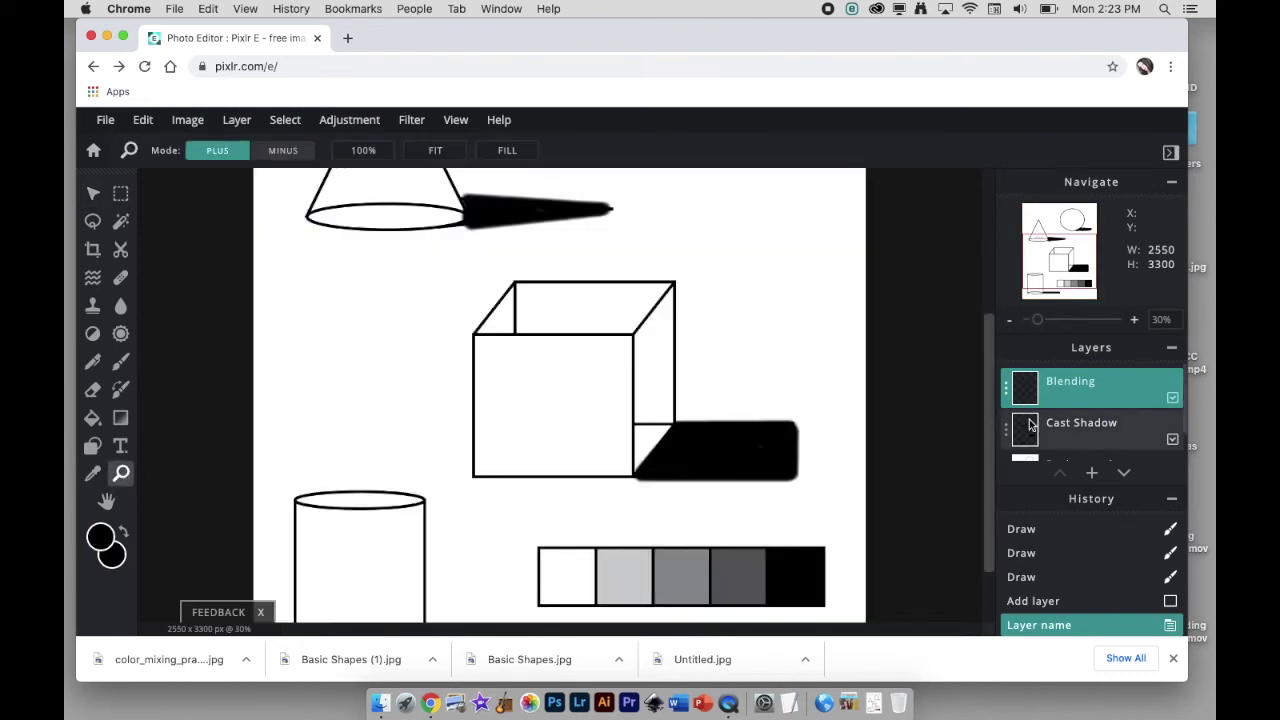
left_click_drag(991, 429, 995, 250)
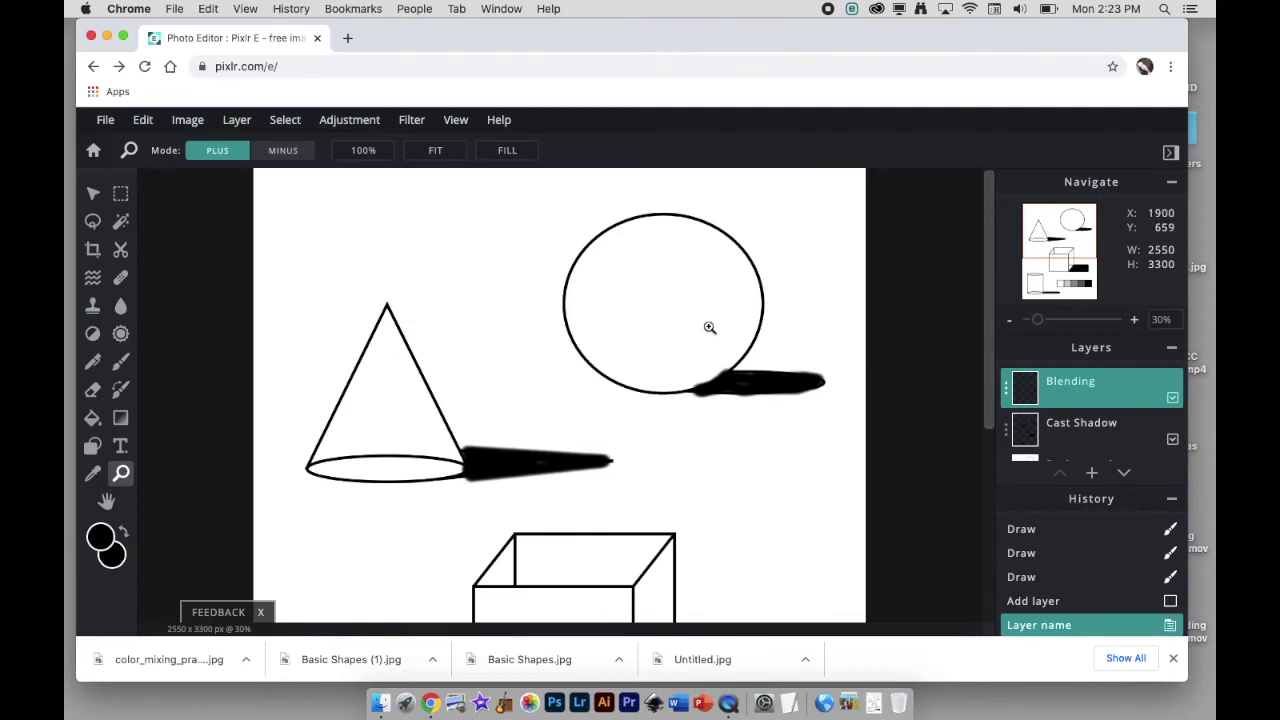
left_click(121, 361)
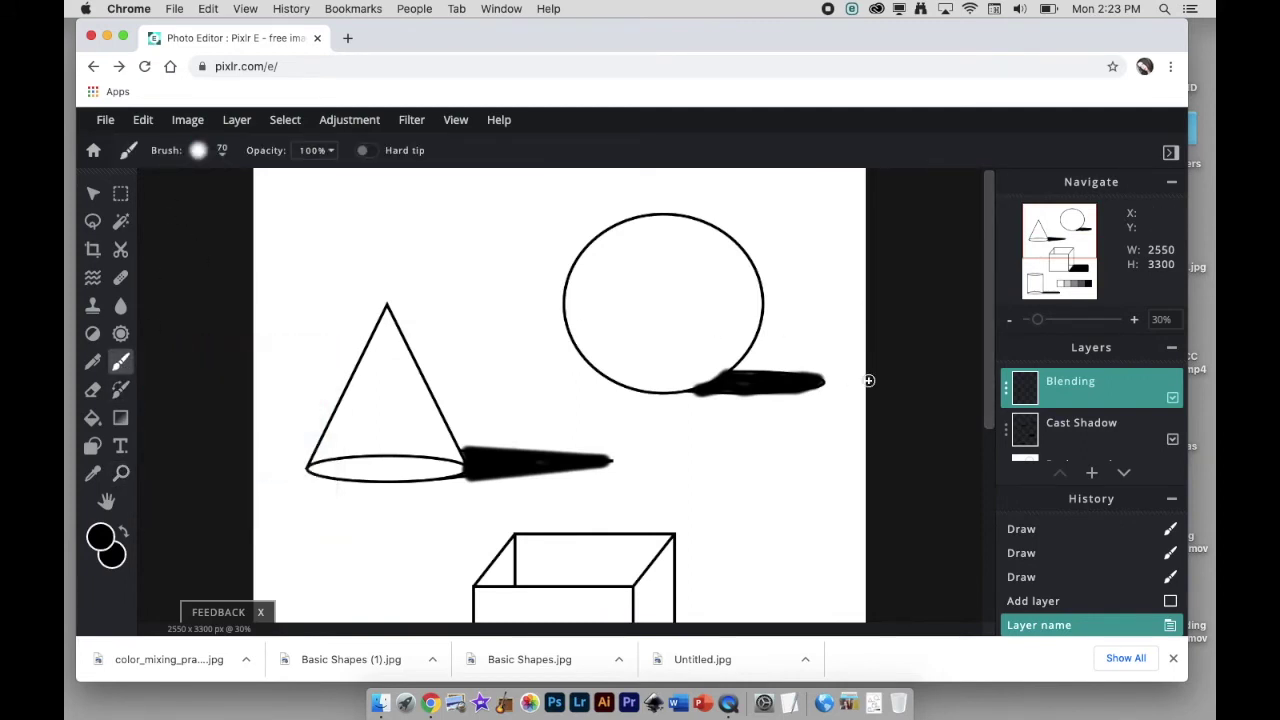
left_click_drag(990, 349, 990, 509)
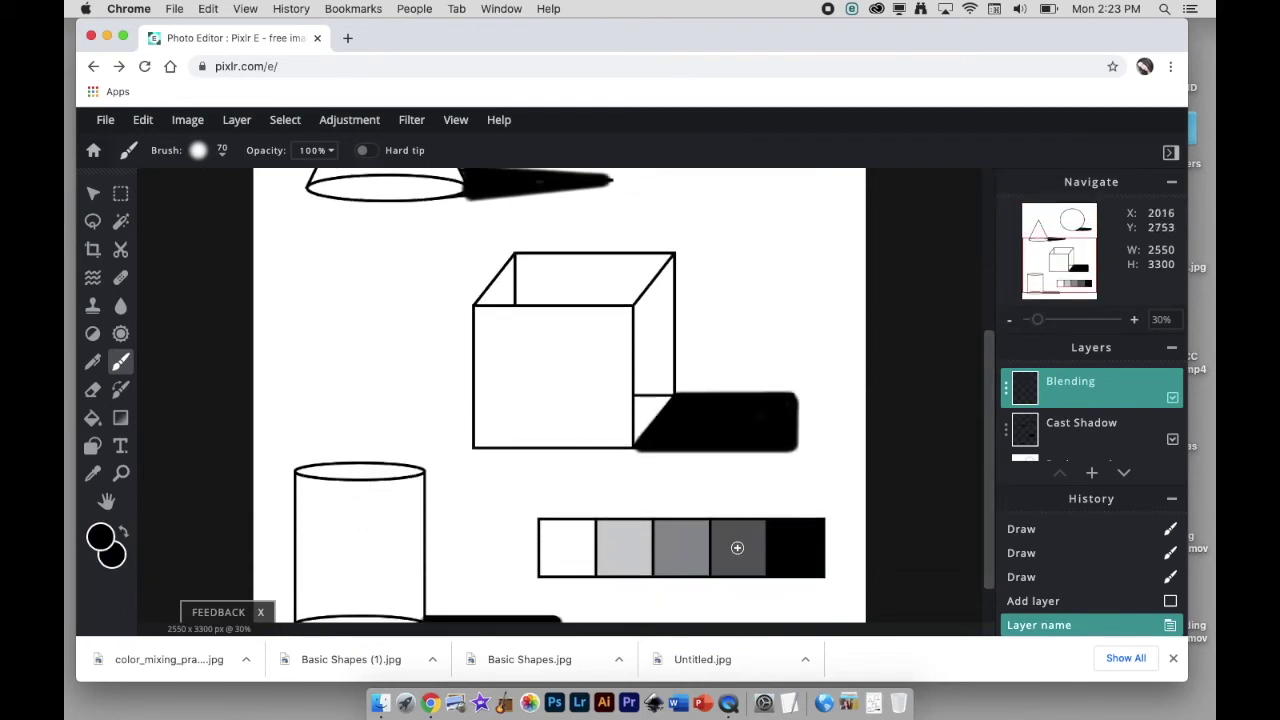
right_click(737, 548)
left_click(737, 548)
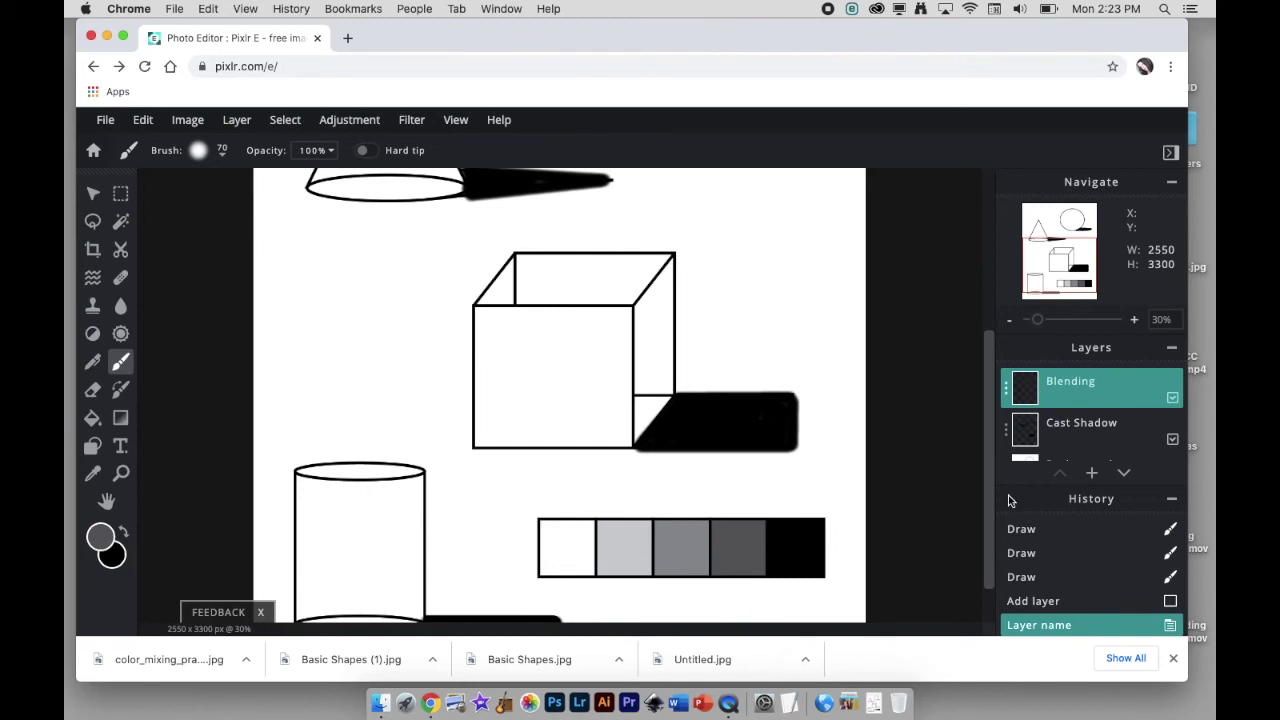
- Choose the soft round 200 px brush preset and paint a wide dark gray crescent along the sphere's right and lower edge
left_click_drag(991, 500, 1022, 307)
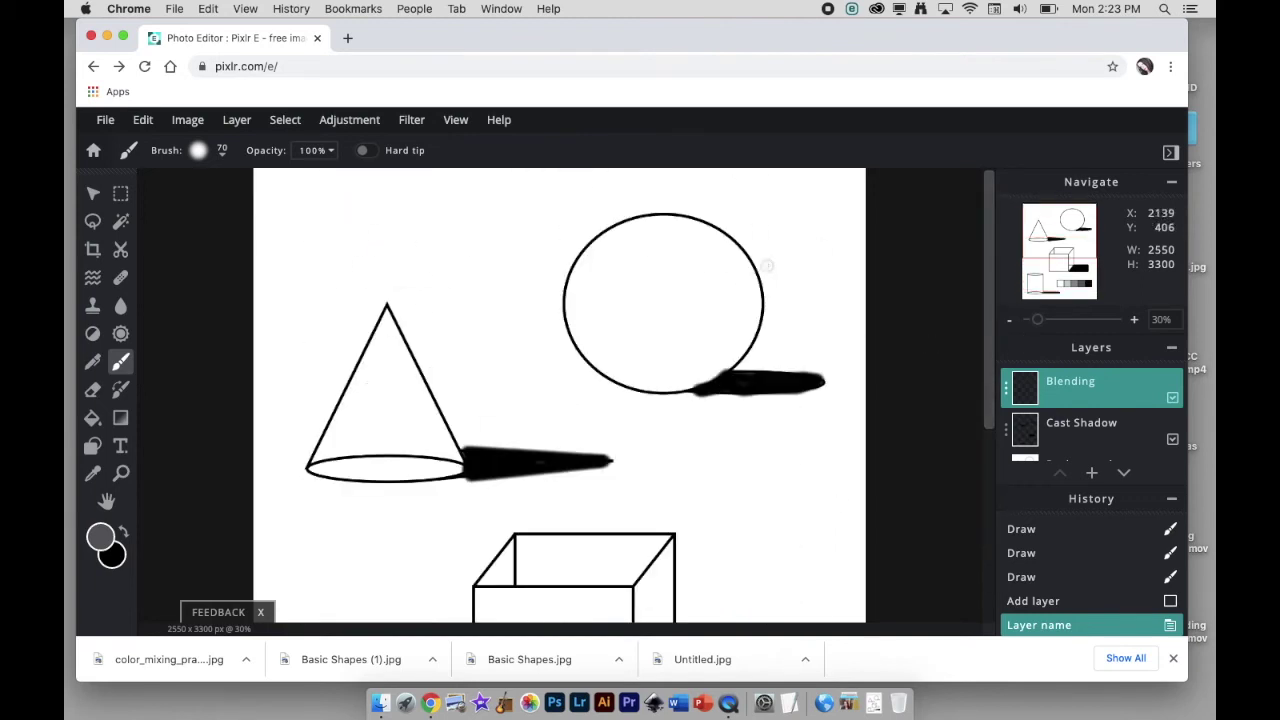
left_click(222, 151)
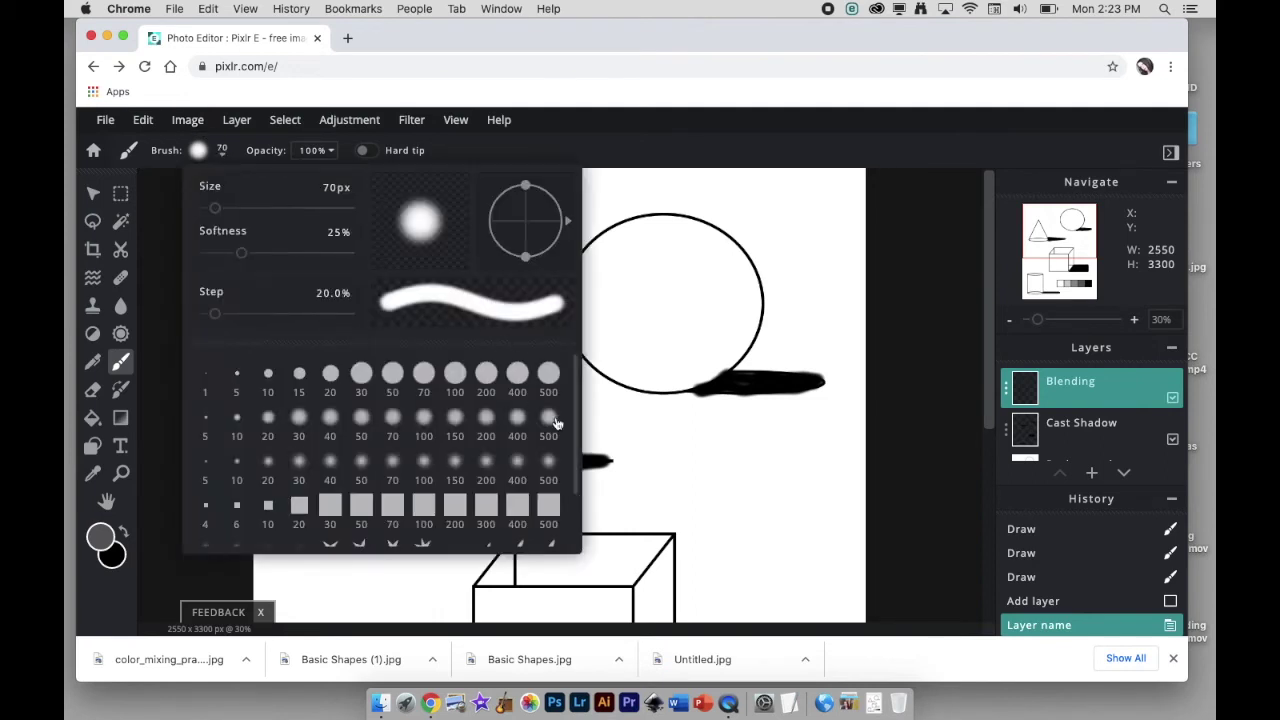
left_click(486, 420)
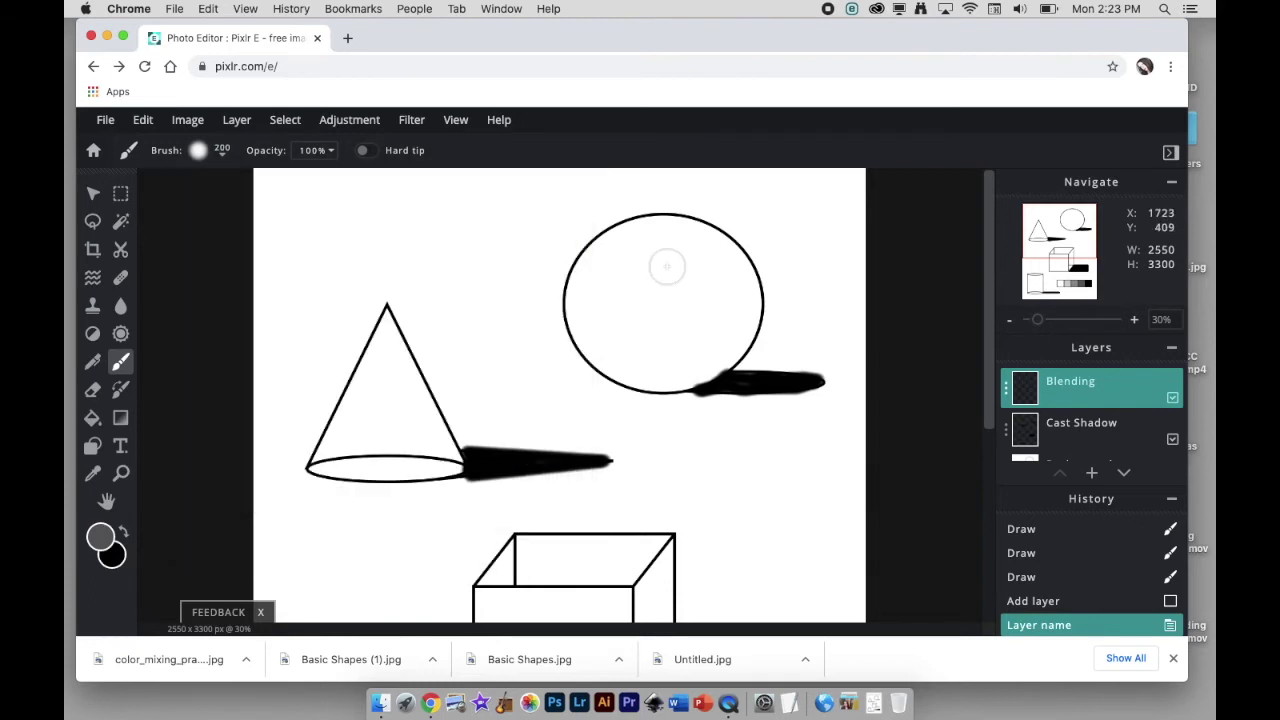
left_click_drag(701, 240, 737, 271)
mouse_move(741, 290)
left_mouse_down()
mouse_move(714, 361)
mouse_move(665, 383)
mouse_move(637, 384)
mouse_move(591, 343)
mouse_move(656, 353)
mouse_move(695, 320)
mouse_move(716, 278)
mouse_move(710, 250)
mouse_move(718, 305)
mouse_move(703, 335)
mouse_move(611, 354)
left_mouse_up()
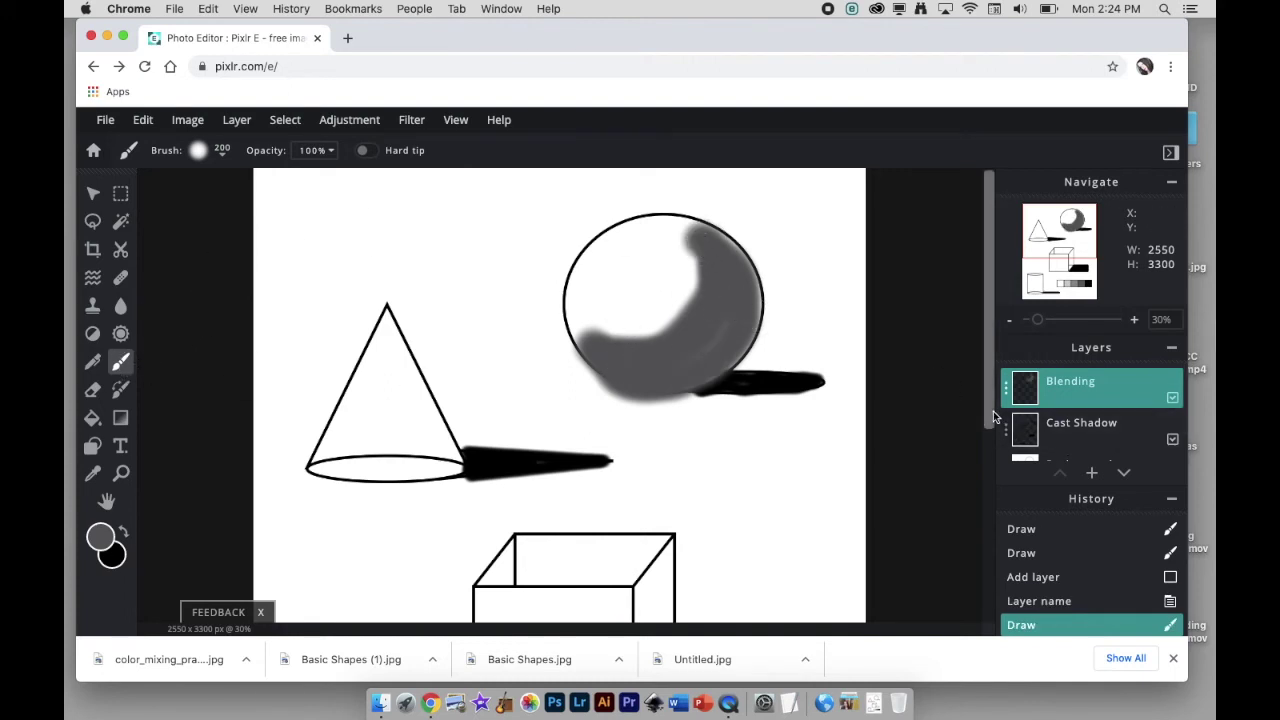
- Sample the middle gray swatch of the value scale and paint a curved band along the inner side of the sphere's dark gray crescent
left_click_drag(989, 409, 1000, 576)
left_click(677, 542, "alt")
left_click_drag(995, 471, 995, 366)
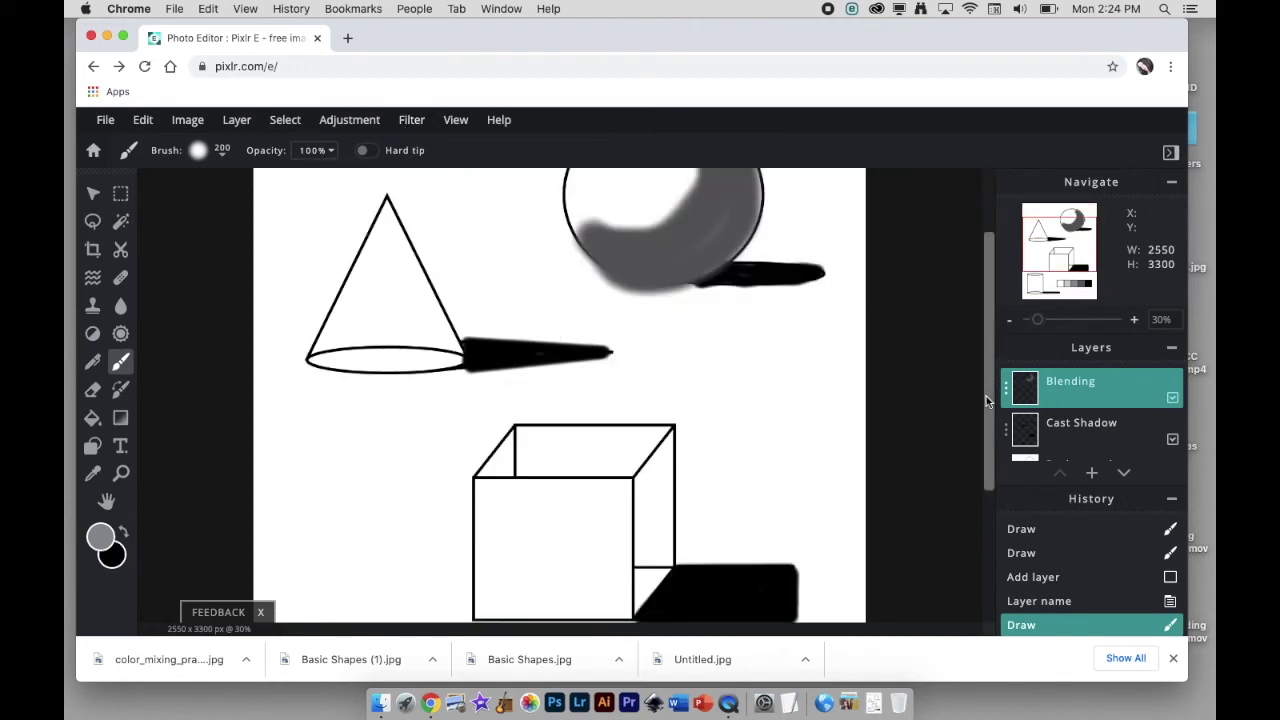
left_click_drag(986, 396, 985, 329)
mouse_move(680, 250)
left_mouse_down()
mouse_move(701, 311)
mouse_move(652, 340)
mouse_move(597, 325)
mouse_move(660, 334)
mouse_move(709, 291)
mouse_move(686, 234)
mouse_move(718, 288)
mouse_move(709, 328)
mouse_move(671, 350)
mouse_move(600, 334)
left_mouse_up()
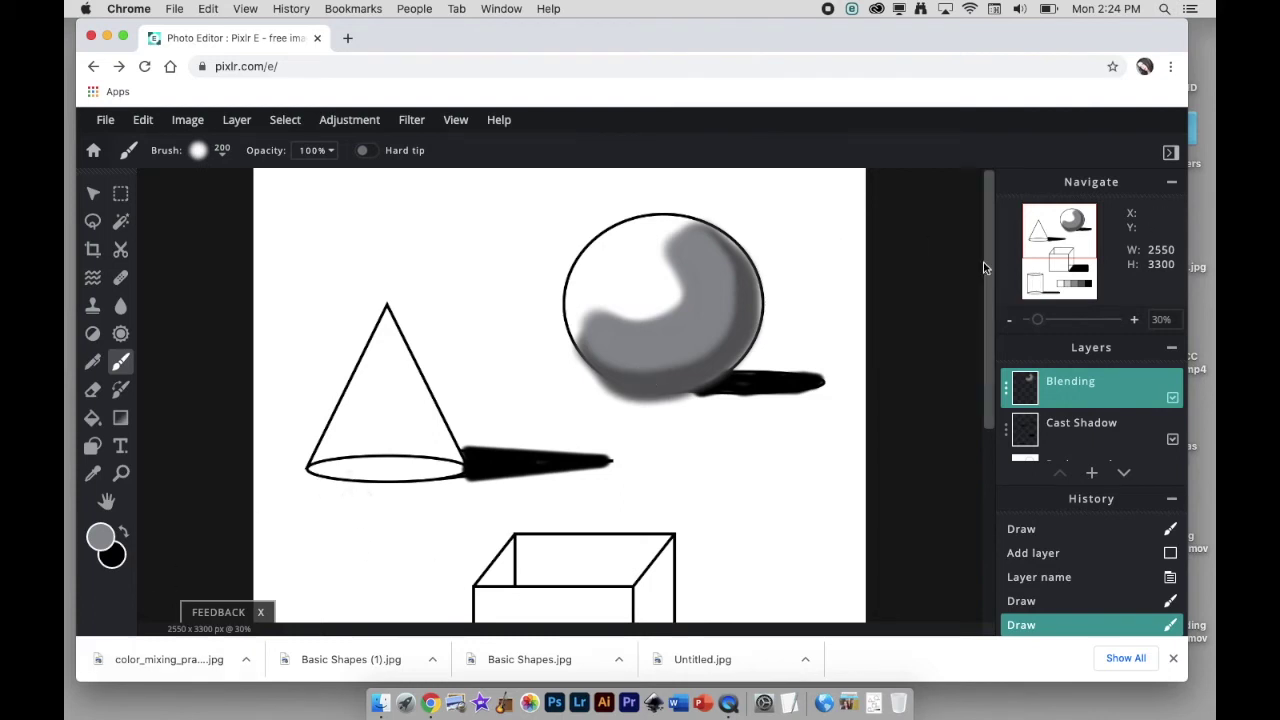
- Sample the light gray swatch of the value scale and paint the sphere's upper-left area, leaving a small white highlight
left_click_drag(986, 268, 988, 461)
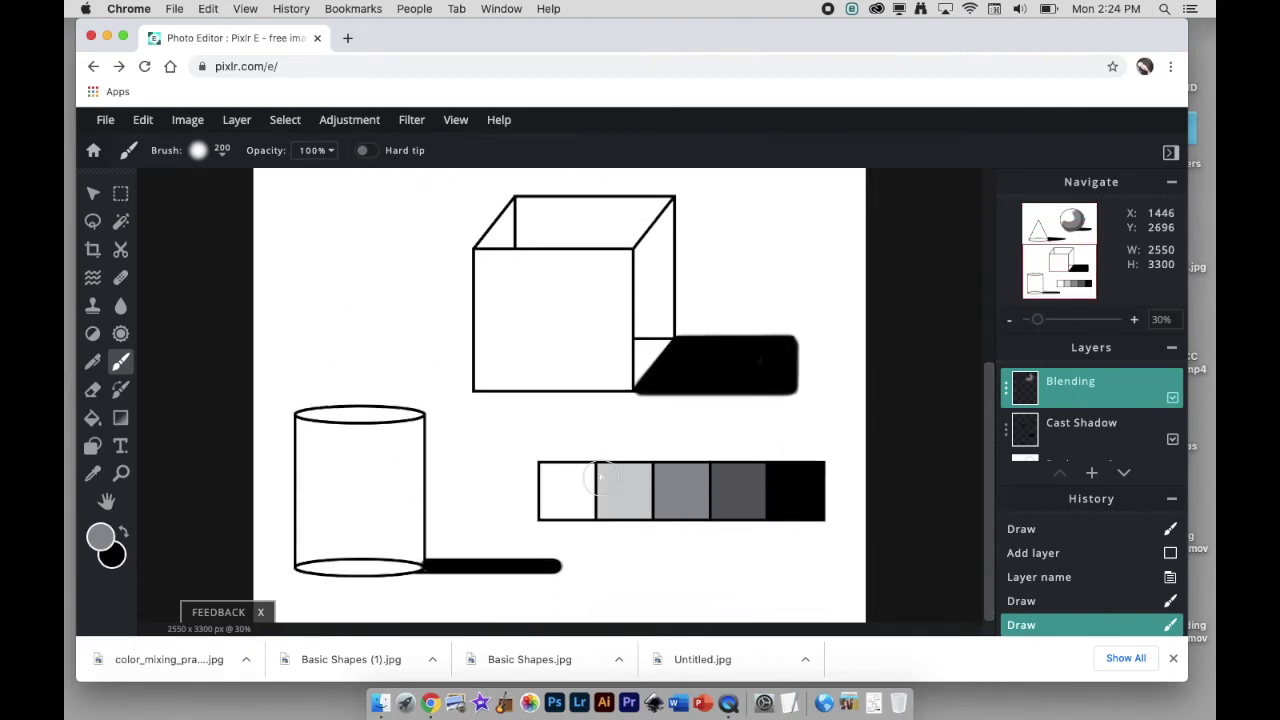
right_click(672, 491)
left_click(675, 492)
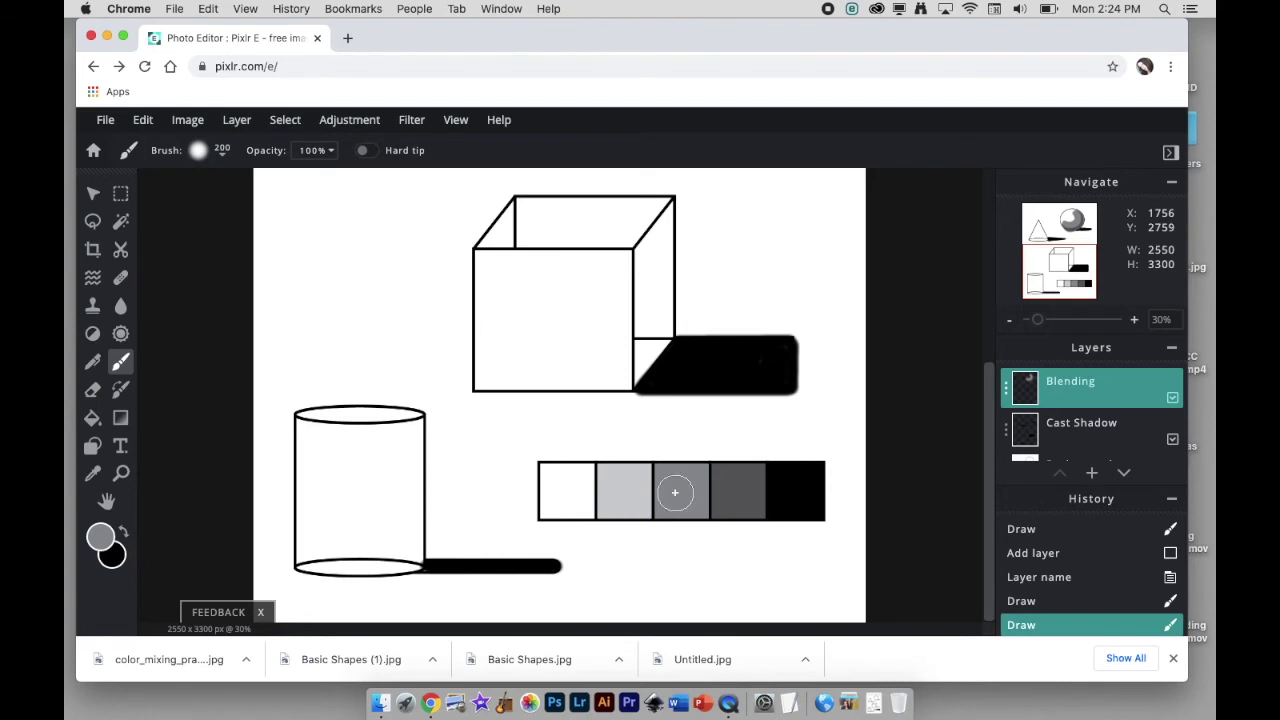
mouse_move(991, 528)
left_mouse_down()
mouse_move(1000, 310)
mouse_move(991, 540)
left_mouse_up()
right_click(620, 497)
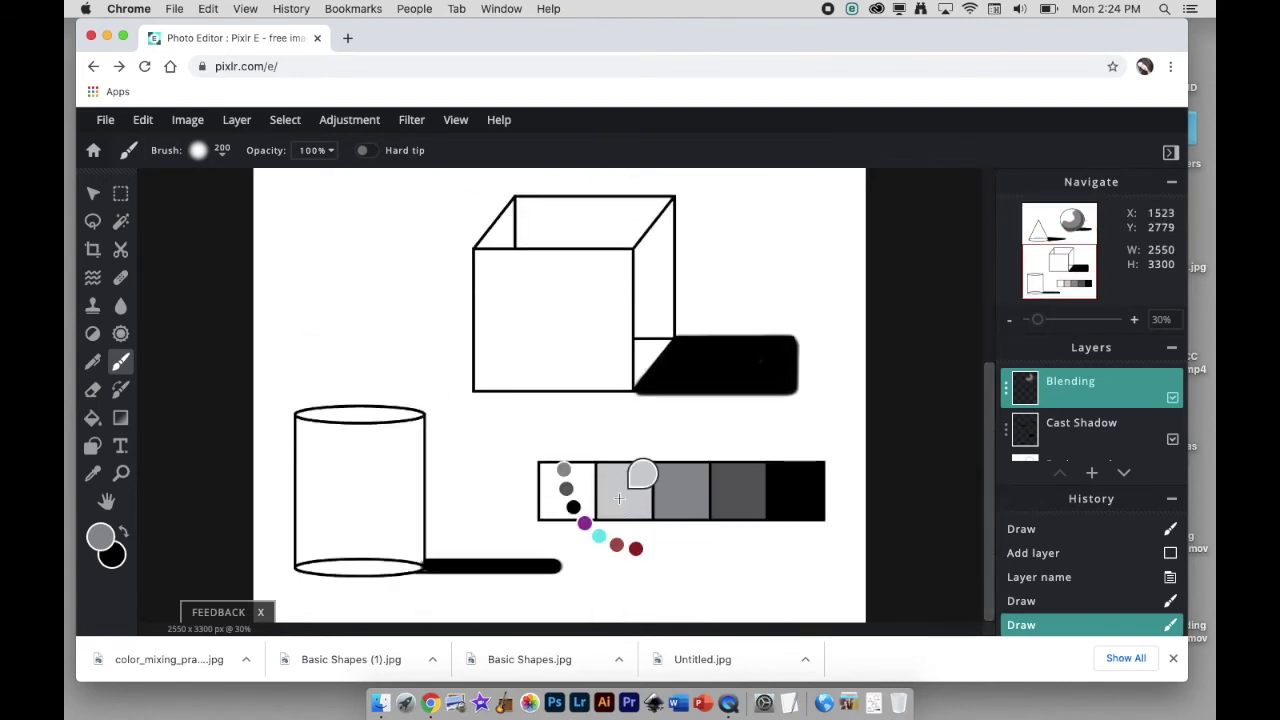
left_click(621, 497)
left_click_drag(988, 510, 1000, 300)
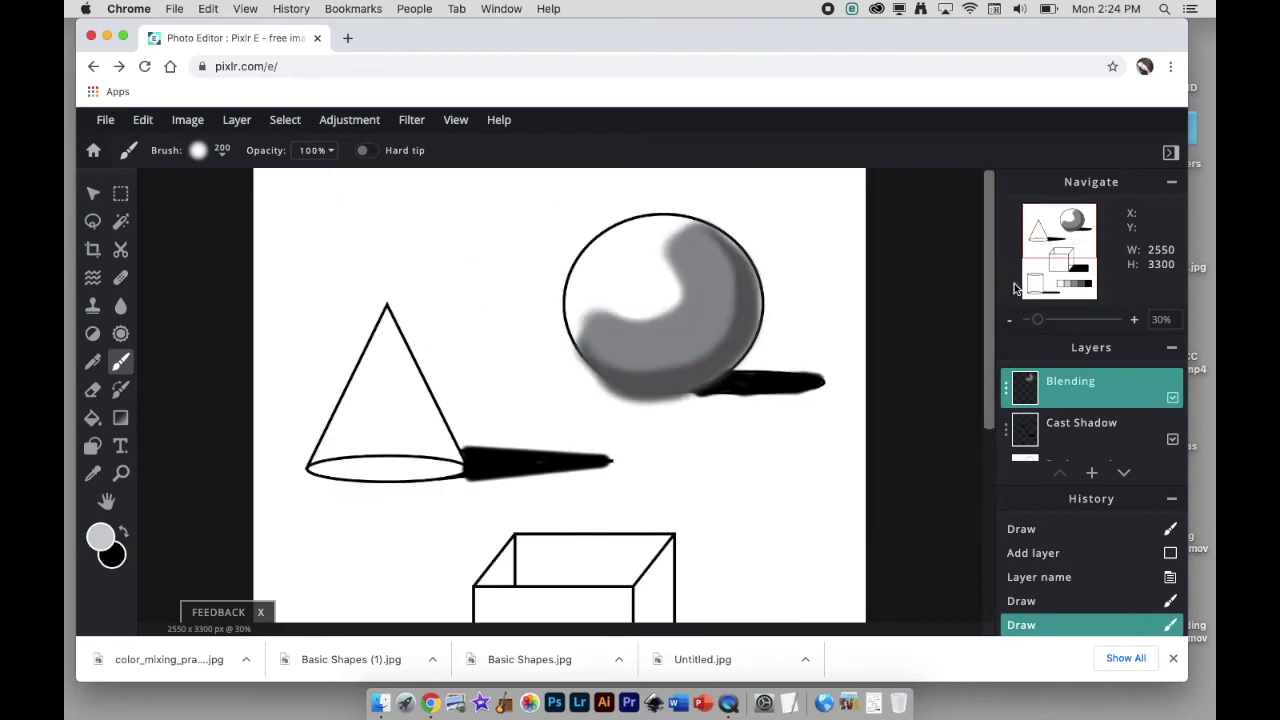
mouse_move(626, 241)
left_mouse_down()
mouse_move(676, 245)
mouse_move(674, 268)
mouse_move(655, 283)
mouse_move(631, 265)
mouse_move(661, 253)
mouse_move(671, 284)
mouse_move(652, 308)
mouse_move(620, 307)
mouse_move(611, 290)
mouse_move(651, 307)
mouse_move(685, 288)
mouse_move(633, 314)
mouse_move(586, 289)
mouse_move(604, 343)
left_mouse_up()
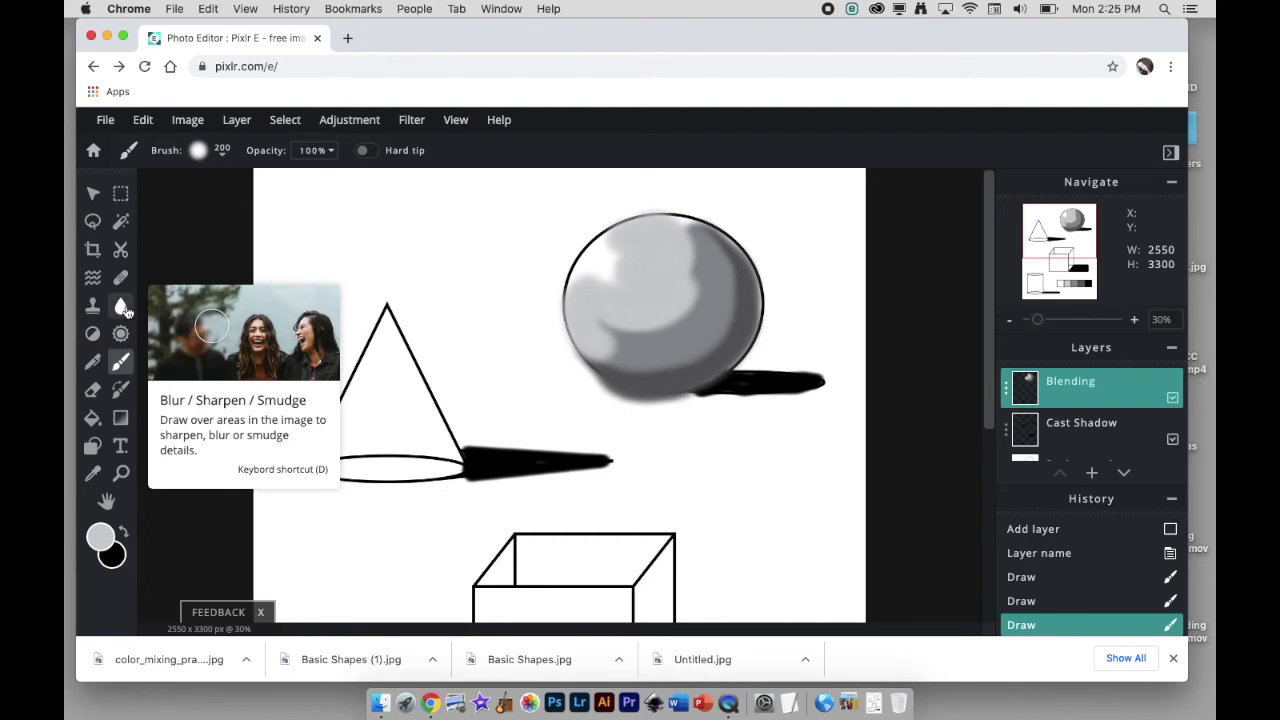
- Activate the Blur / Sharpen / Smudge tool in Smudge mode with the soft round 200 px brush preset at 25% softness
left_click(125, 311)
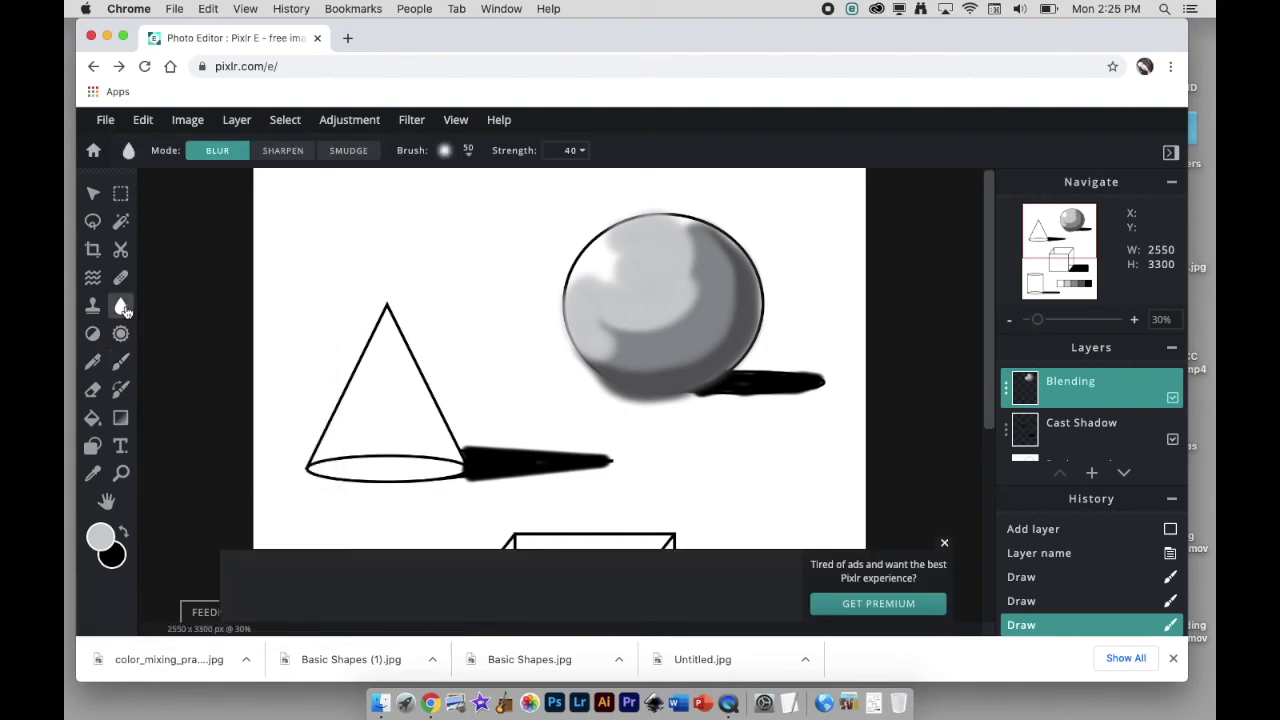
left_click(358, 156)
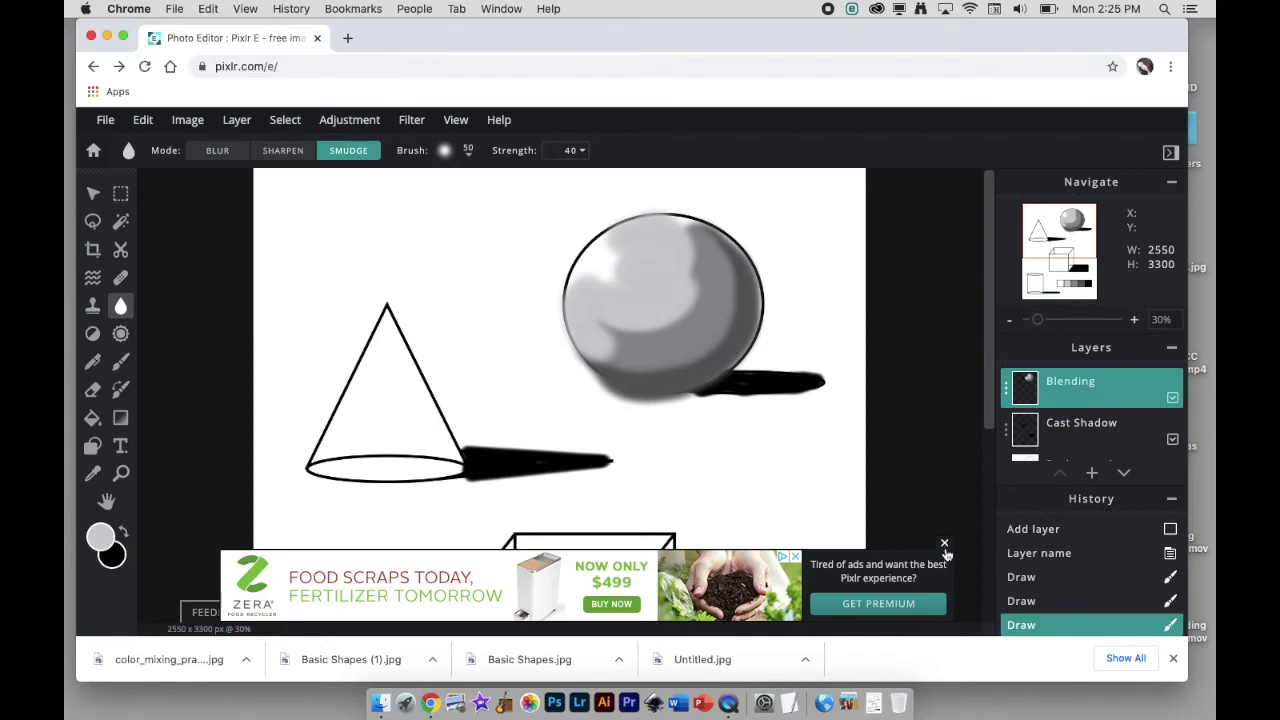
left_click(945, 545)
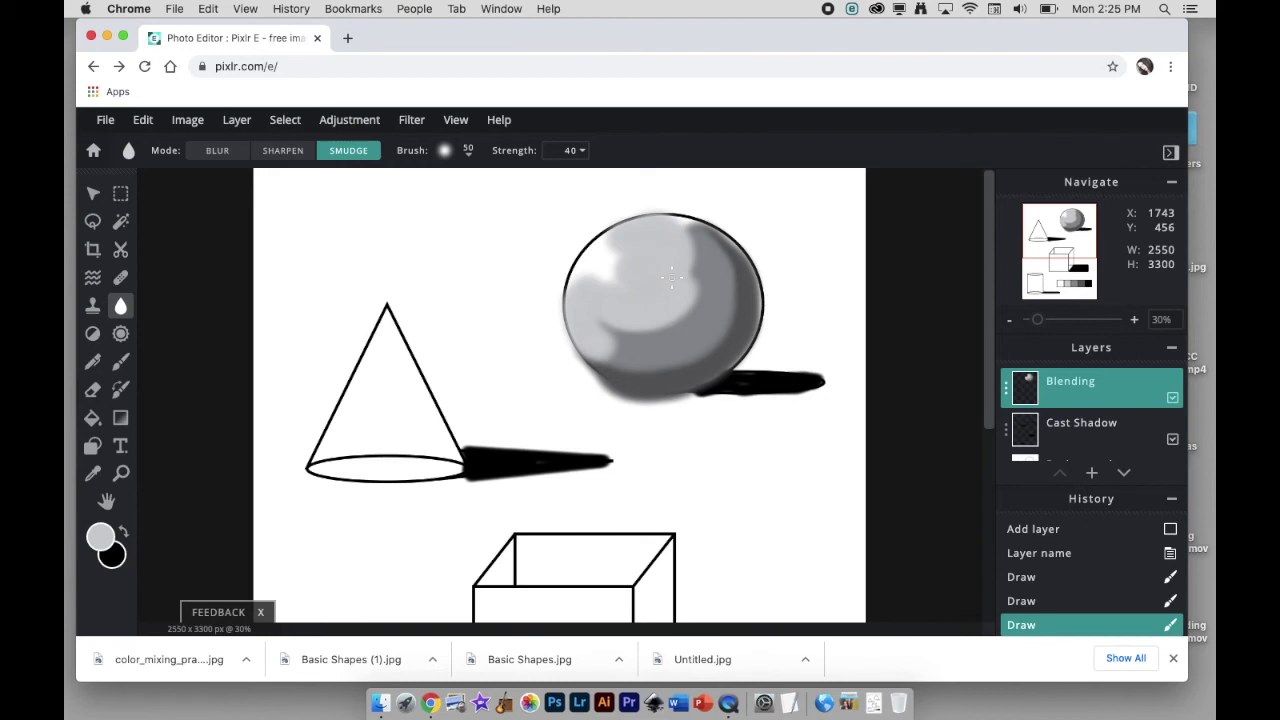
left_click(468, 151)
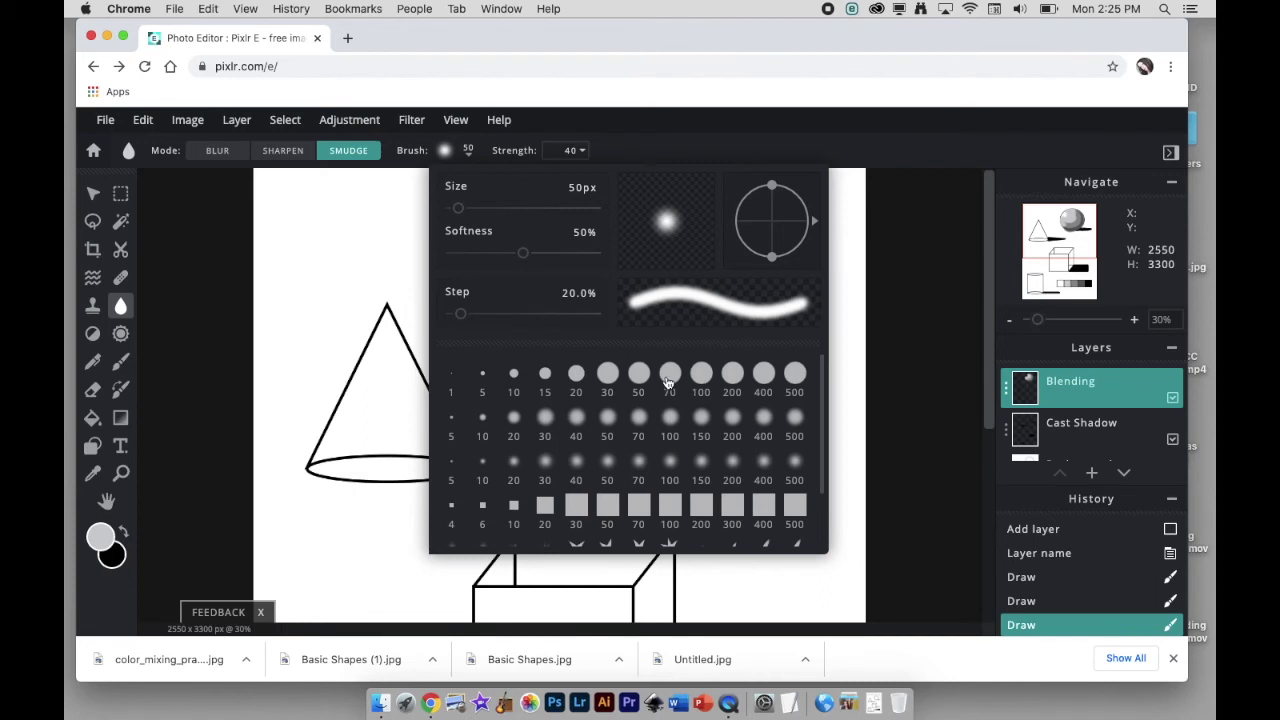
left_click(733, 422)
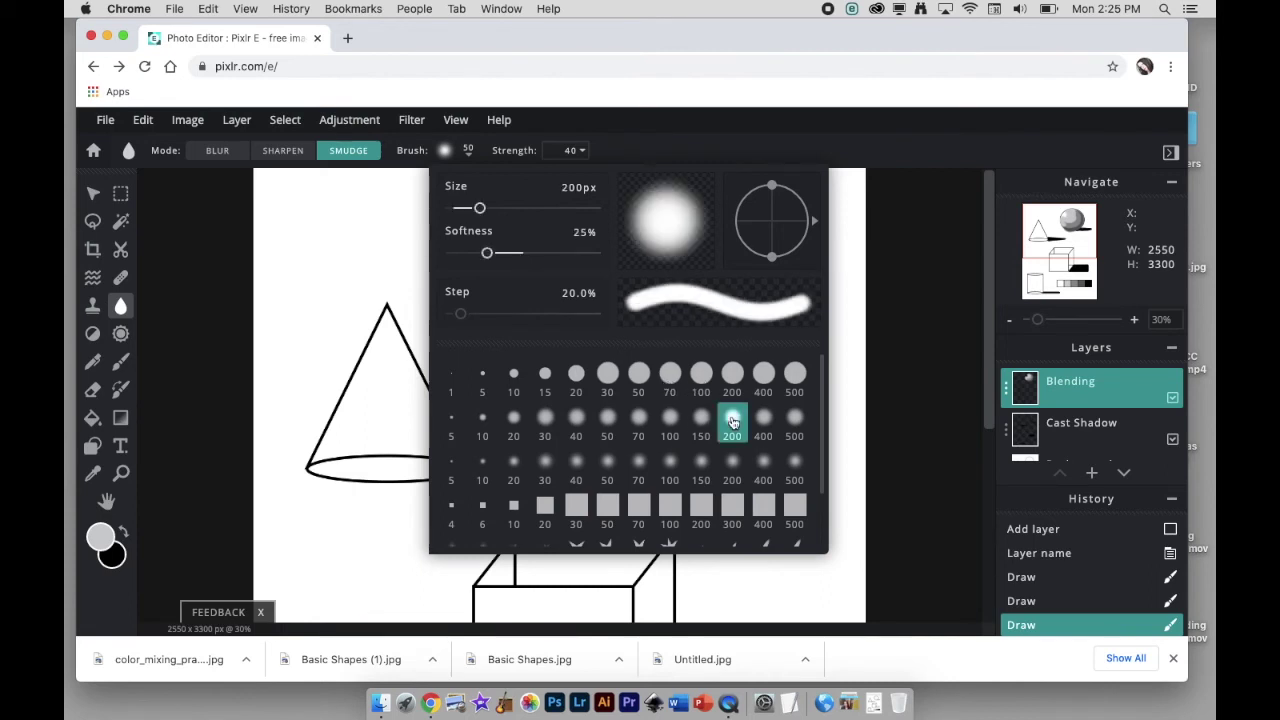
left_click(759, 576)
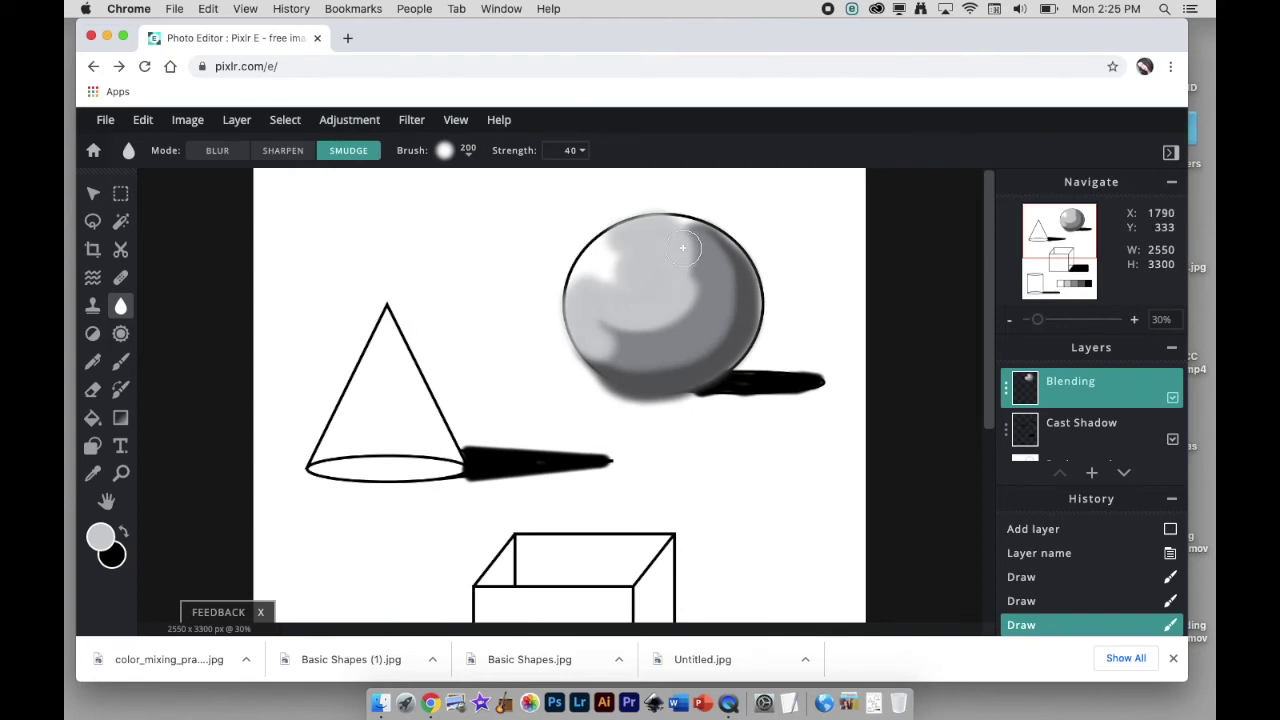
- Smudge the boundaries between the sphere's gray bands along their curve, undoing strokes that drag the outline out of place
mouse_move(683, 247)
left_mouse_down()
mouse_move(693, 302)
mouse_move(663, 326)
mouse_move(617, 324)
mouse_move(625, 337)
mouse_move(684, 342)
mouse_move(719, 310)
mouse_move(705, 245)
left_mouse_up()
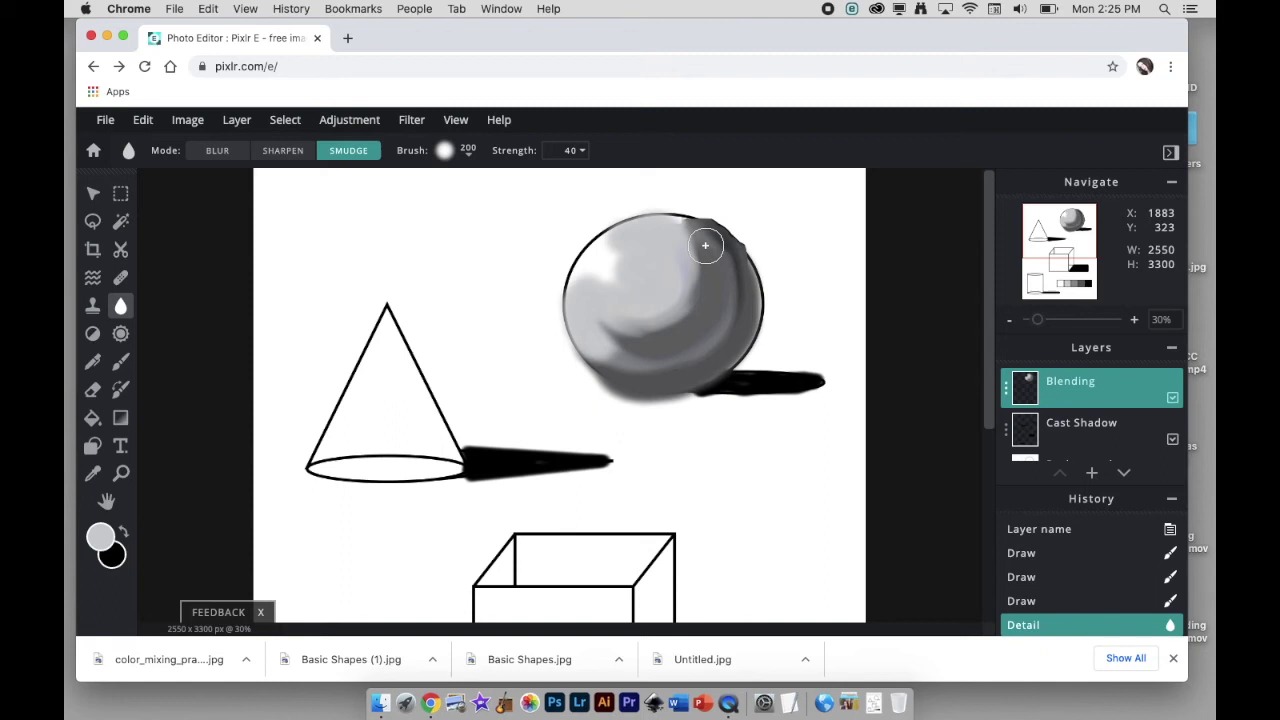
key("ctrl+z")
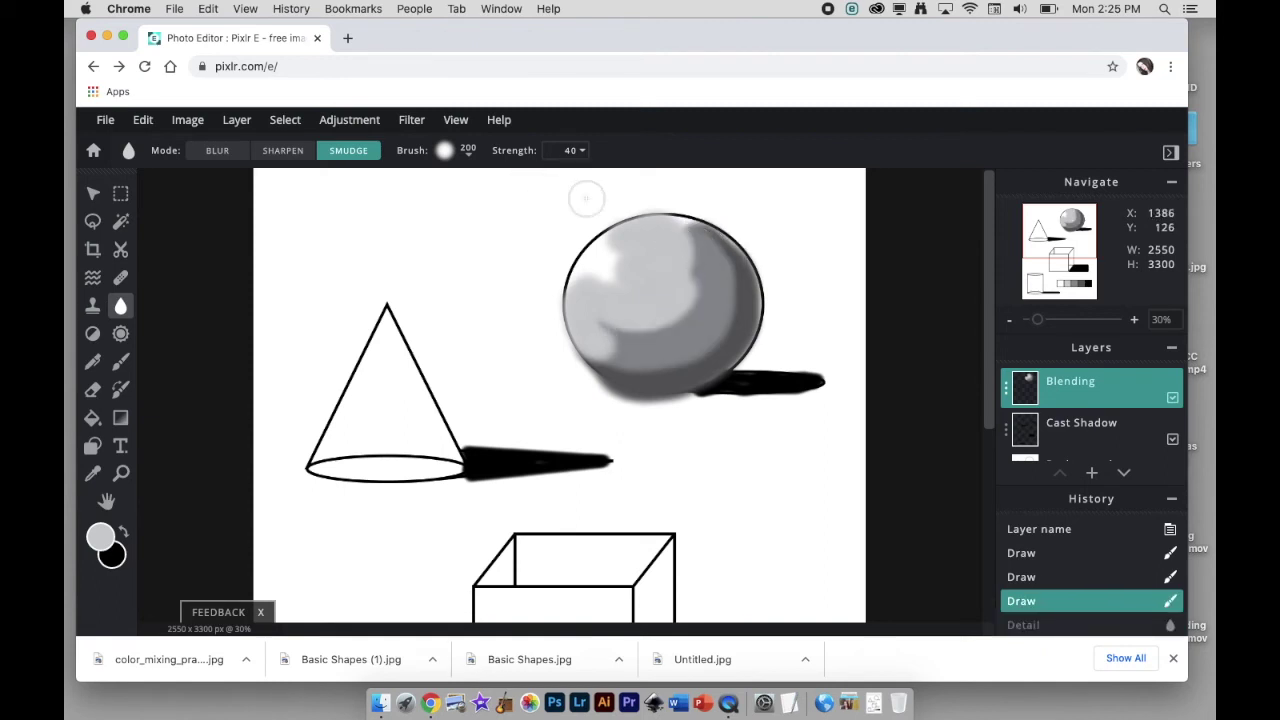
mouse_move(734, 251)
left_mouse_down()
mouse_move(729, 319)
mouse_move(684, 353)
mouse_move(592, 346)
left_mouse_up()
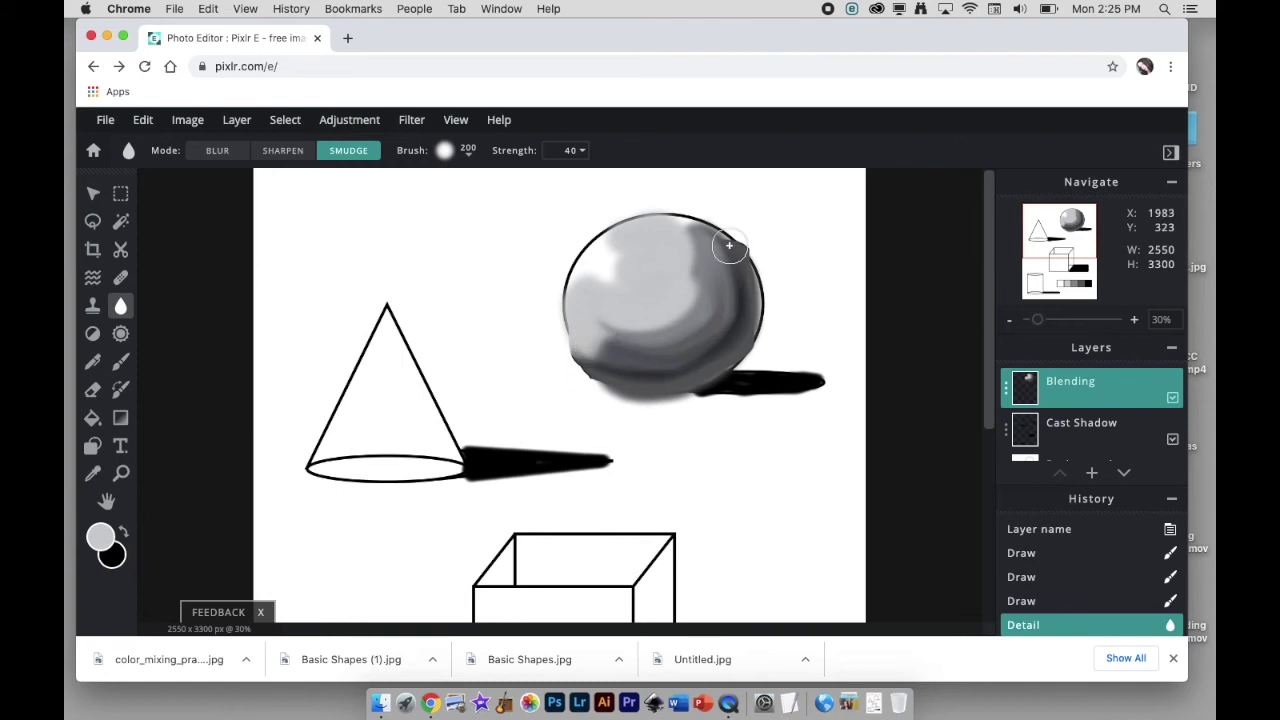
mouse_move(729, 257)
left_mouse_down()
mouse_move(721, 299)
mouse_move(656, 254)
mouse_move(661, 242)
mouse_move(691, 266)
mouse_move(697, 295)
mouse_move(673, 322)
mouse_move(629, 321)
mouse_move(601, 299)
mouse_move(620, 248)
left_mouse_up()
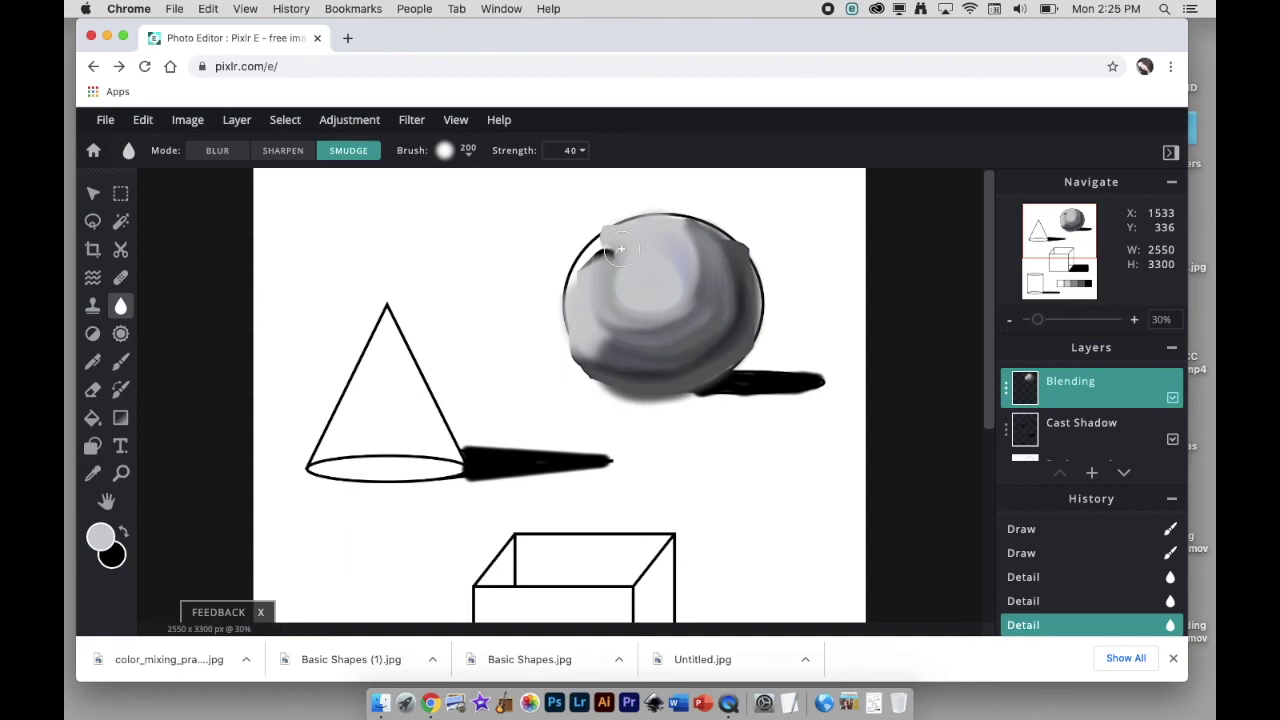
key("ctrl+z")
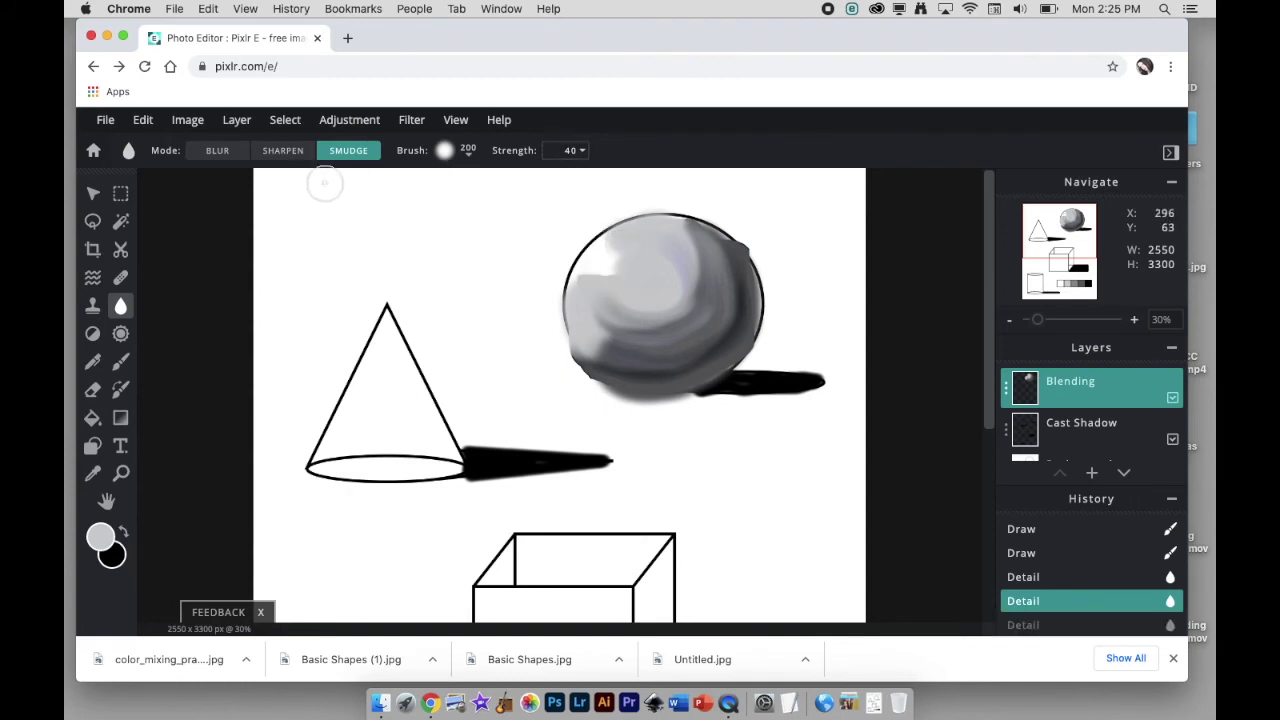
mouse_move(604, 258)
left_mouse_down()
mouse_move(580, 300)
mouse_move(608, 349)
left_mouse_up()
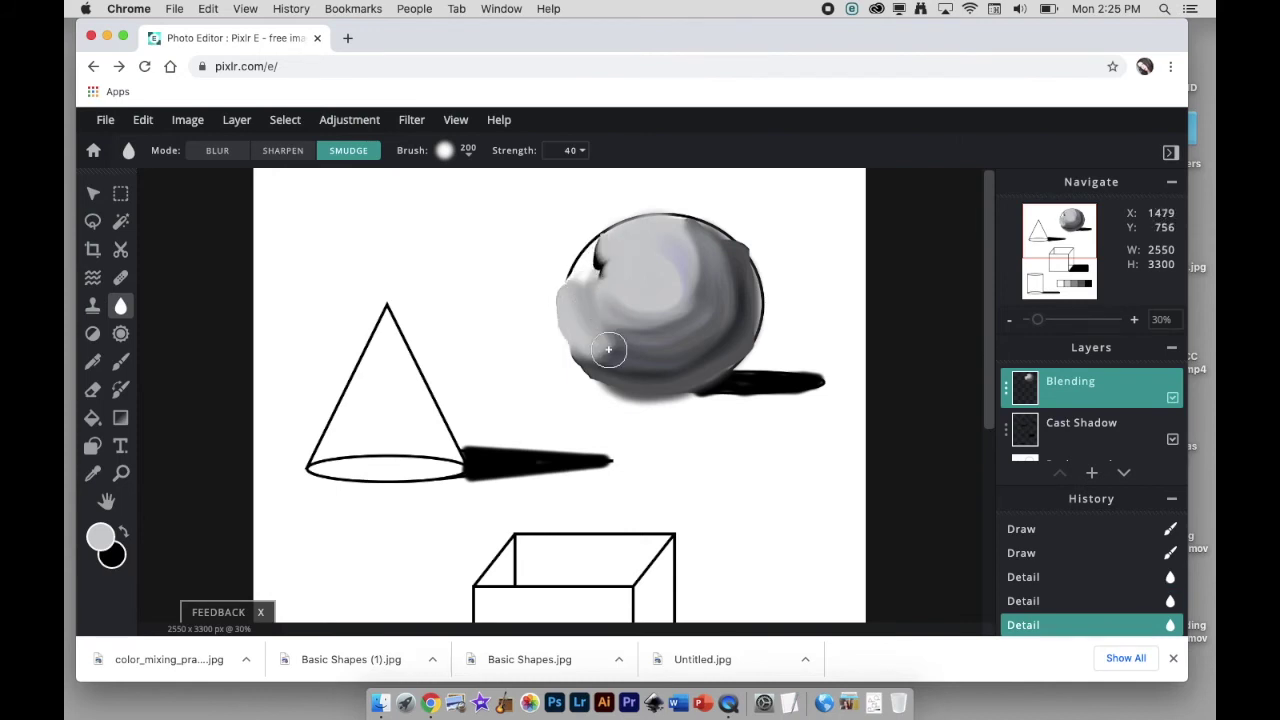
key("super+z")
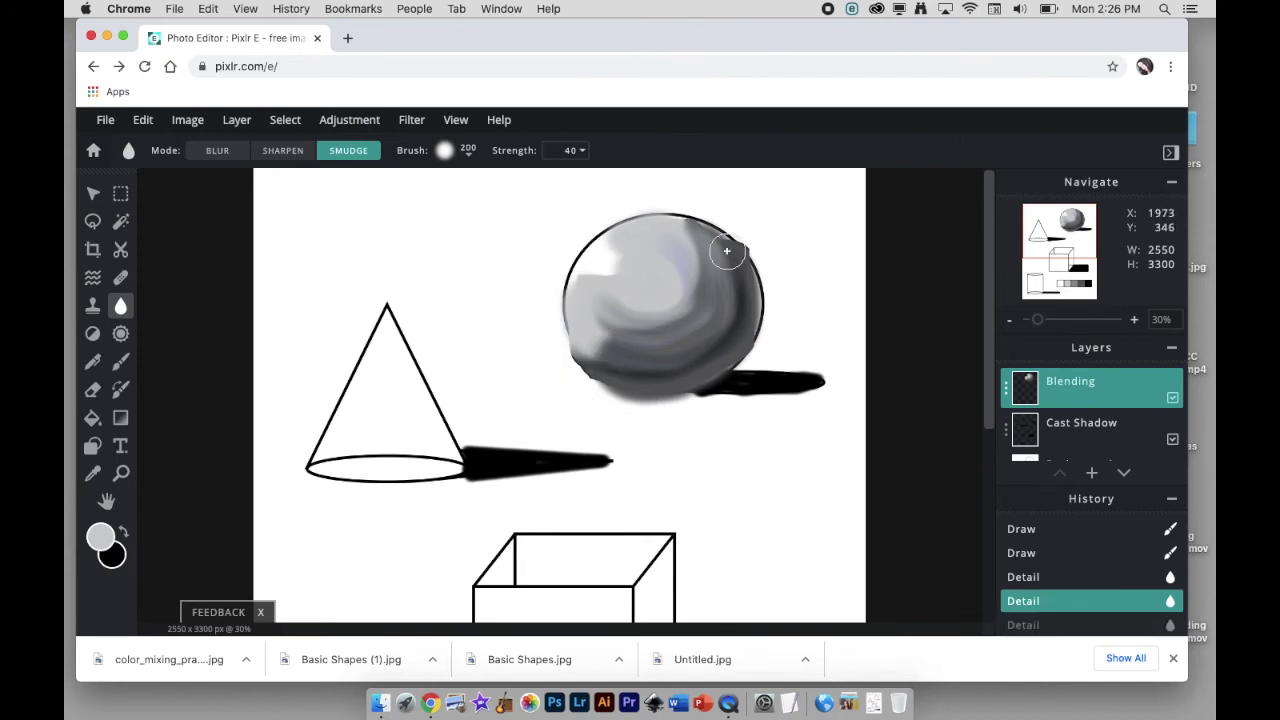
mouse_move(701, 233)
left_mouse_down()
mouse_move(737, 266)
mouse_move(743, 311)
mouse_move(720, 340)
mouse_move(651, 366)
mouse_move(582, 350)
left_mouse_up()
key("super+z")
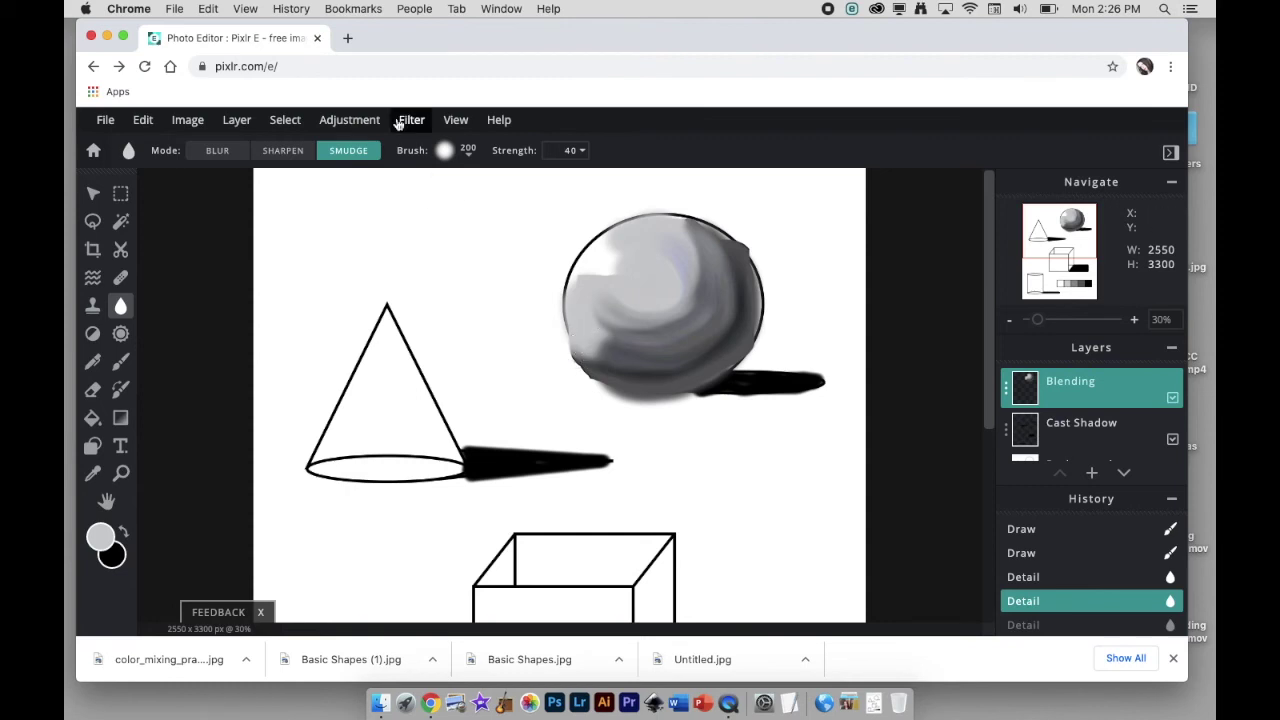
- Lower the smudge strength to 13 and blend the sphere's light center and its dark right and lower bands
left_click(577, 152)
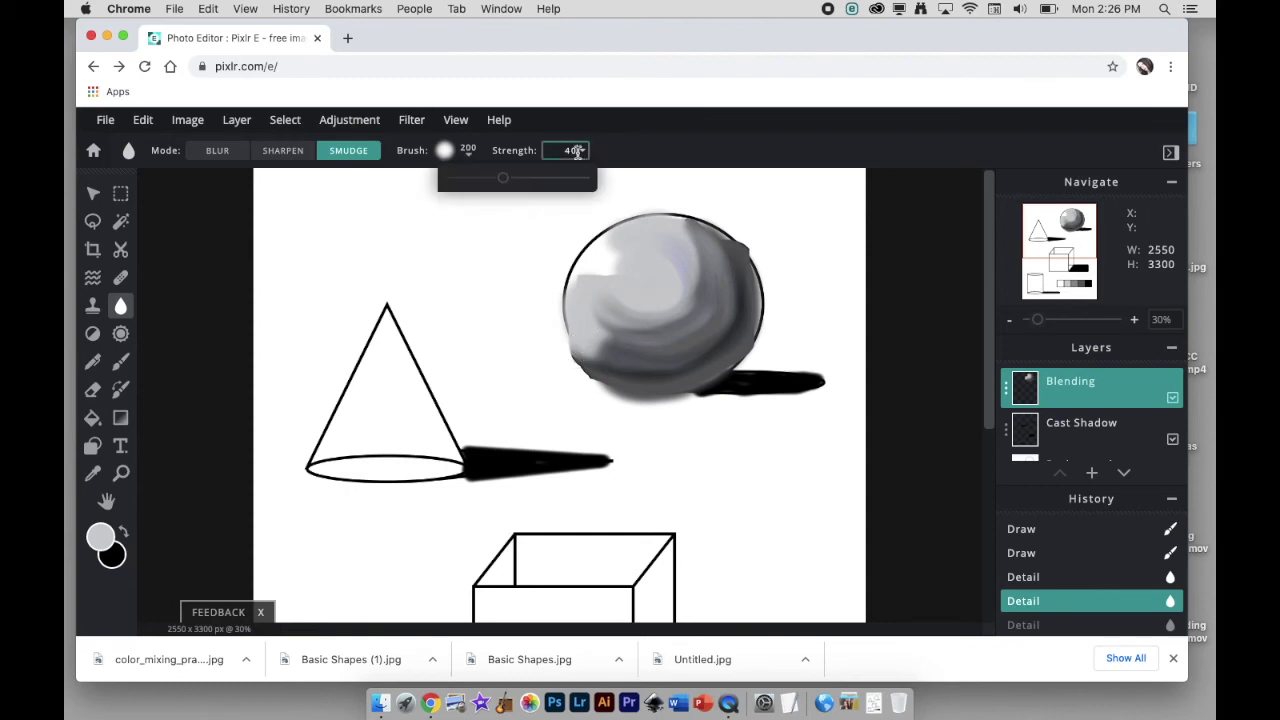
left_click_drag(503, 181, 475, 190)
mouse_move(657, 263)
left_mouse_down()
mouse_move(664, 317)
mouse_move(630, 342)
mouse_move(663, 307)
mouse_move(671, 269)
mouse_move(634, 262)
mouse_move(629, 313)
left_mouse_up()
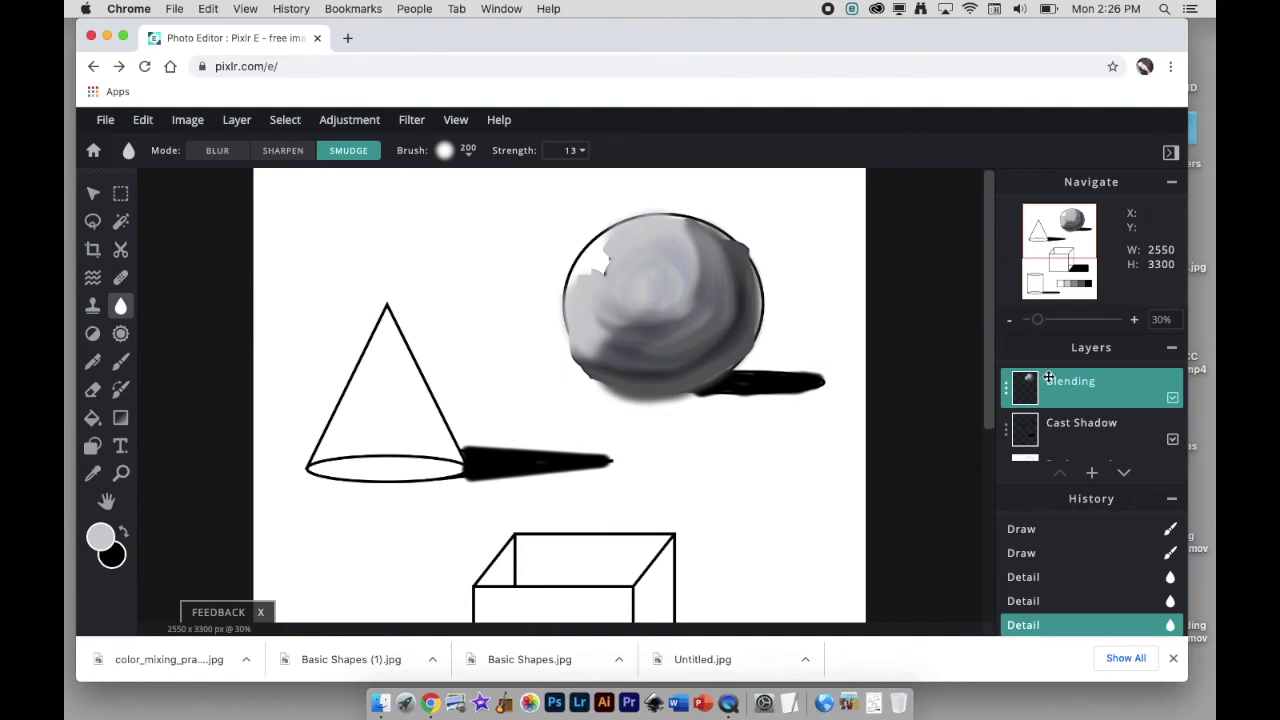
mouse_move(743, 264)
left_mouse_down()
mouse_move(753, 313)
mouse_move(729, 346)
mouse_move(641, 354)
left_mouse_up()
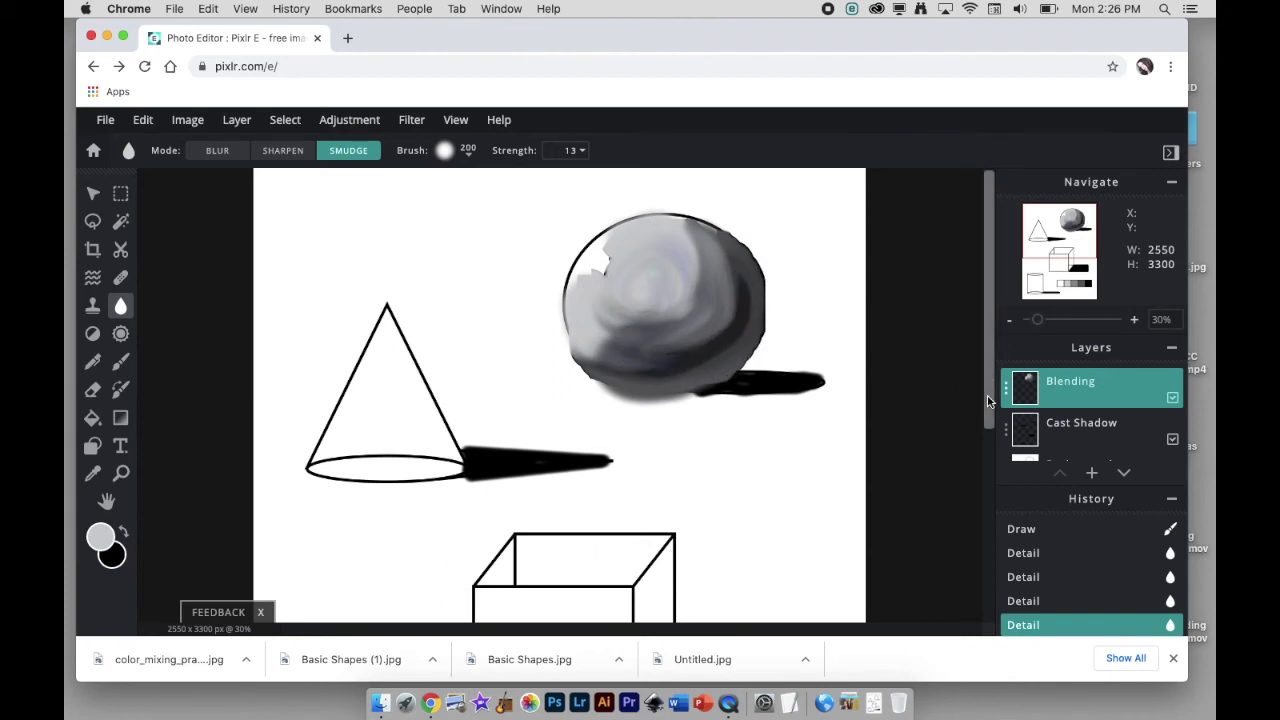
- With the Draw tool, sample the white swatch of the value scale and lighten the sphere's upper-left area at 35% opacity
scroll(985, 425, "down", 2)
scroll(985, 432, "down", 5)
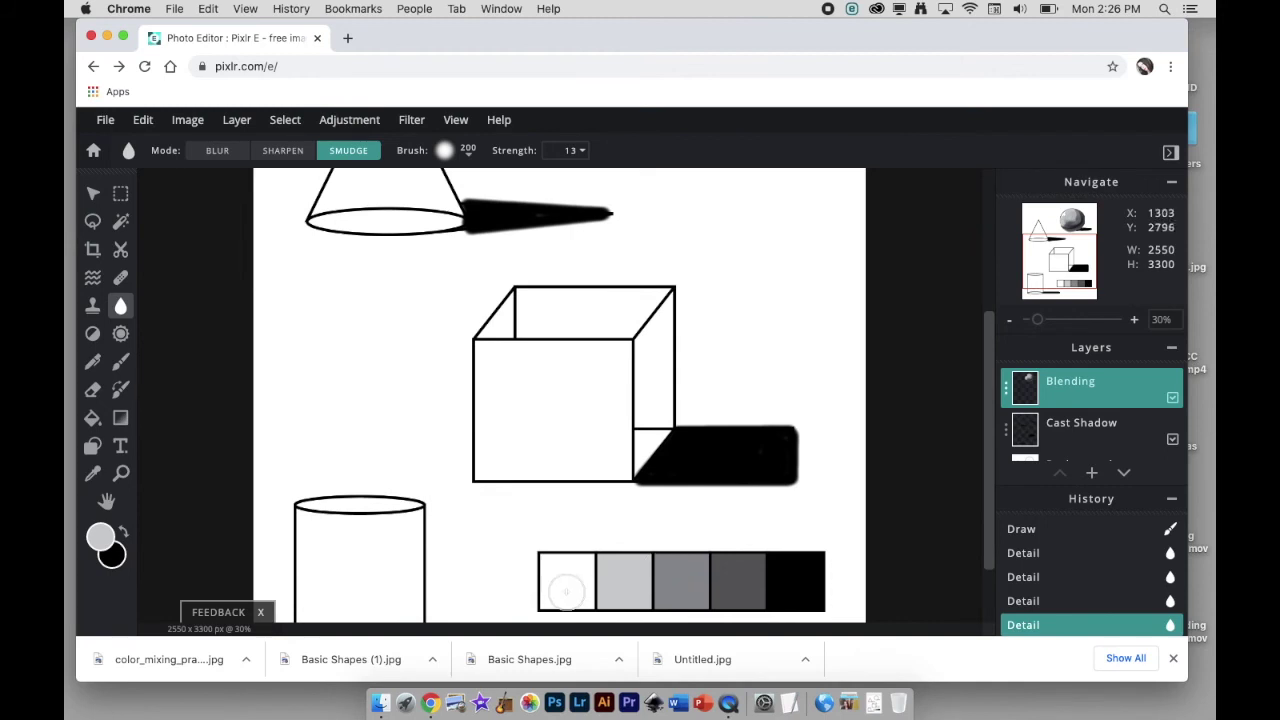
left_click(120, 361)
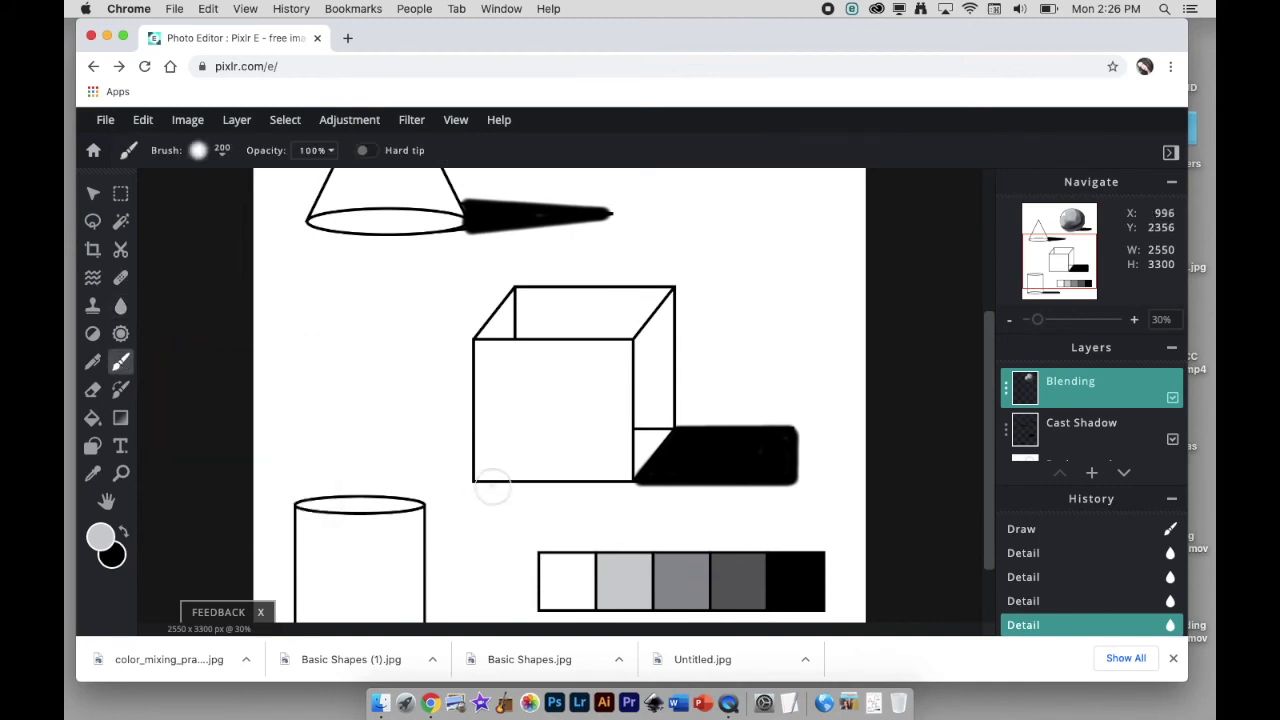
left_click(568, 566, "alt")
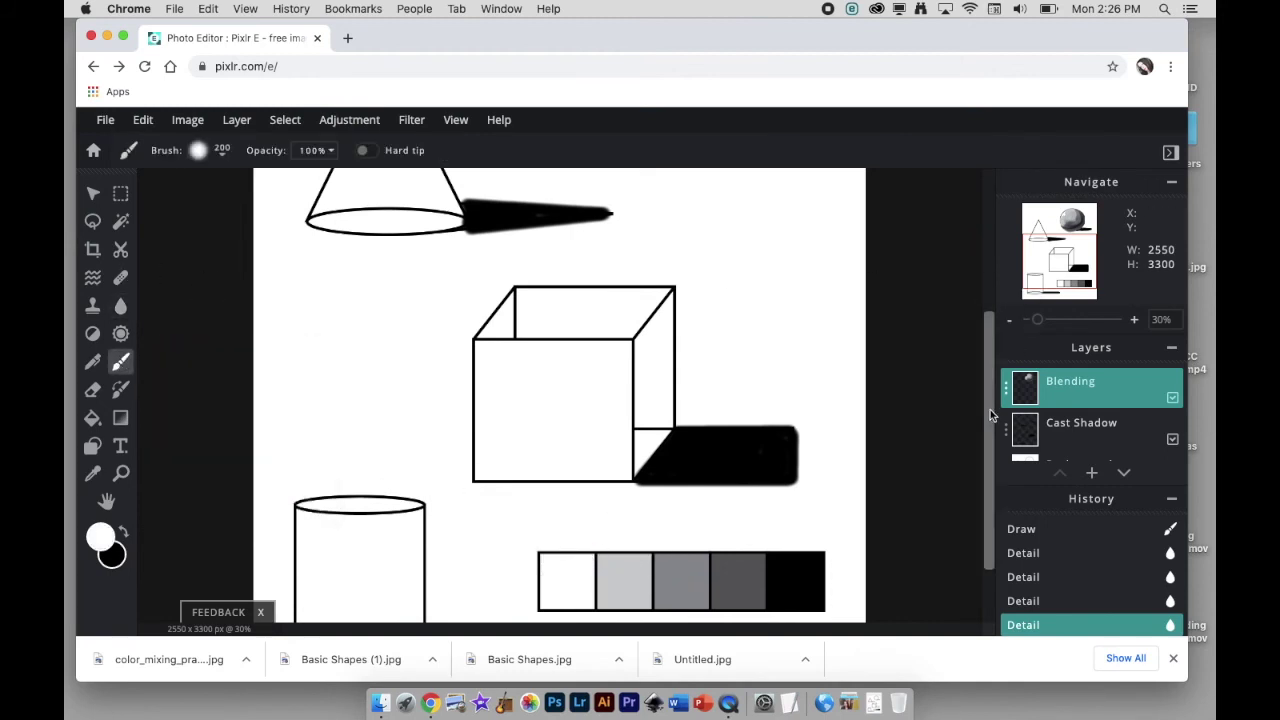
scroll(990, 415, "up", 6)
left_click(305, 148)
left_click_drag(332, 180, 244, 187)
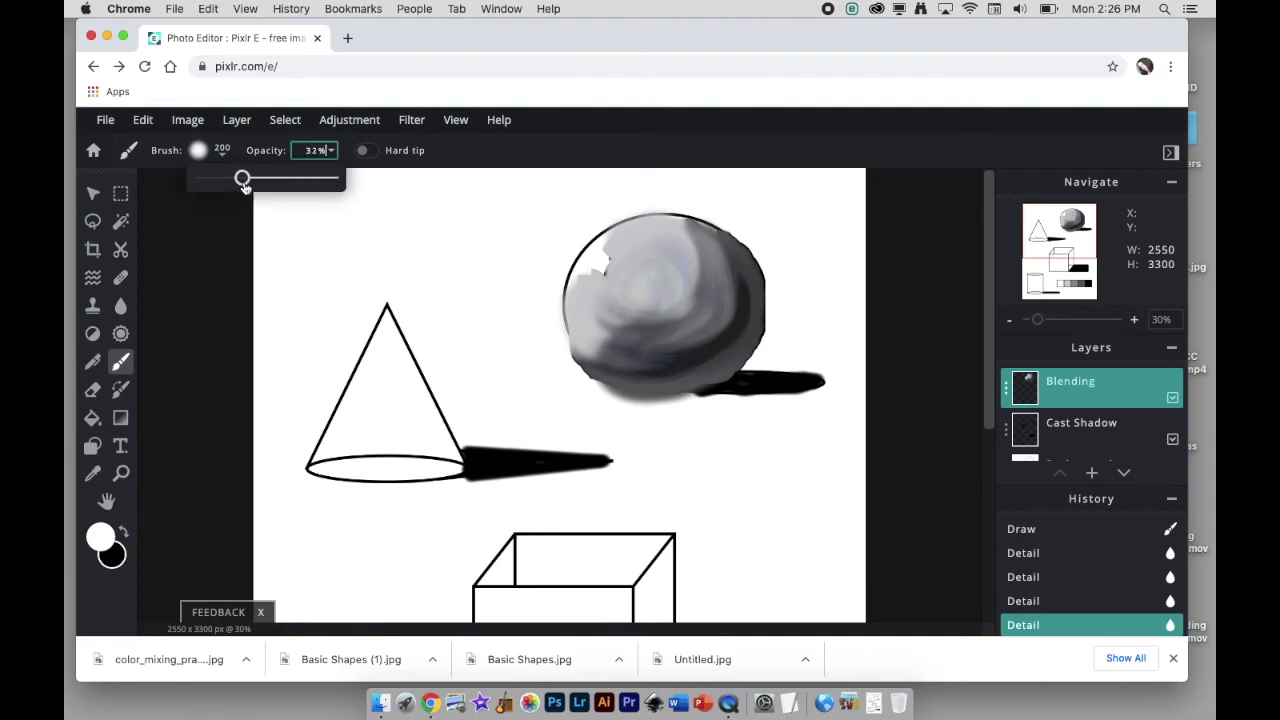
mouse_move(680, 230)
left_mouse_down()
mouse_move(613, 256)
mouse_move(631, 243)
mouse_move(651, 266)
mouse_move(690, 232)
mouse_move(687, 290)
mouse_move(606, 306)
mouse_move(658, 244)
mouse_move(592, 265)
left_mouse_up()
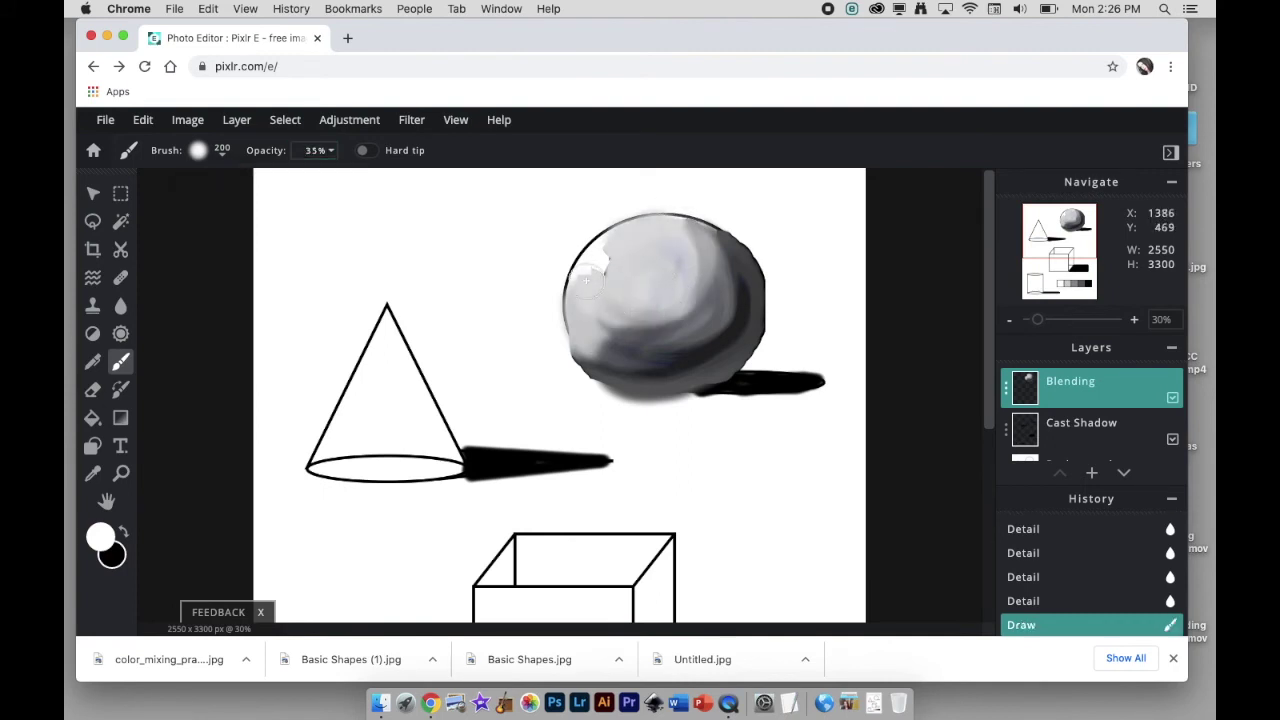
- Set the brush opacity to 100% and paint a bright white highlight on the sphere's upper left
left_click(330, 150)
left_click_drag(248, 184, 470, 176)
mouse_move(620, 242)
left_mouse_down()
mouse_move(585, 280)
mouse_move(639, 228)
mouse_move(592, 266)
mouse_move(580, 298)
mouse_move(634, 258)
left_mouse_up()
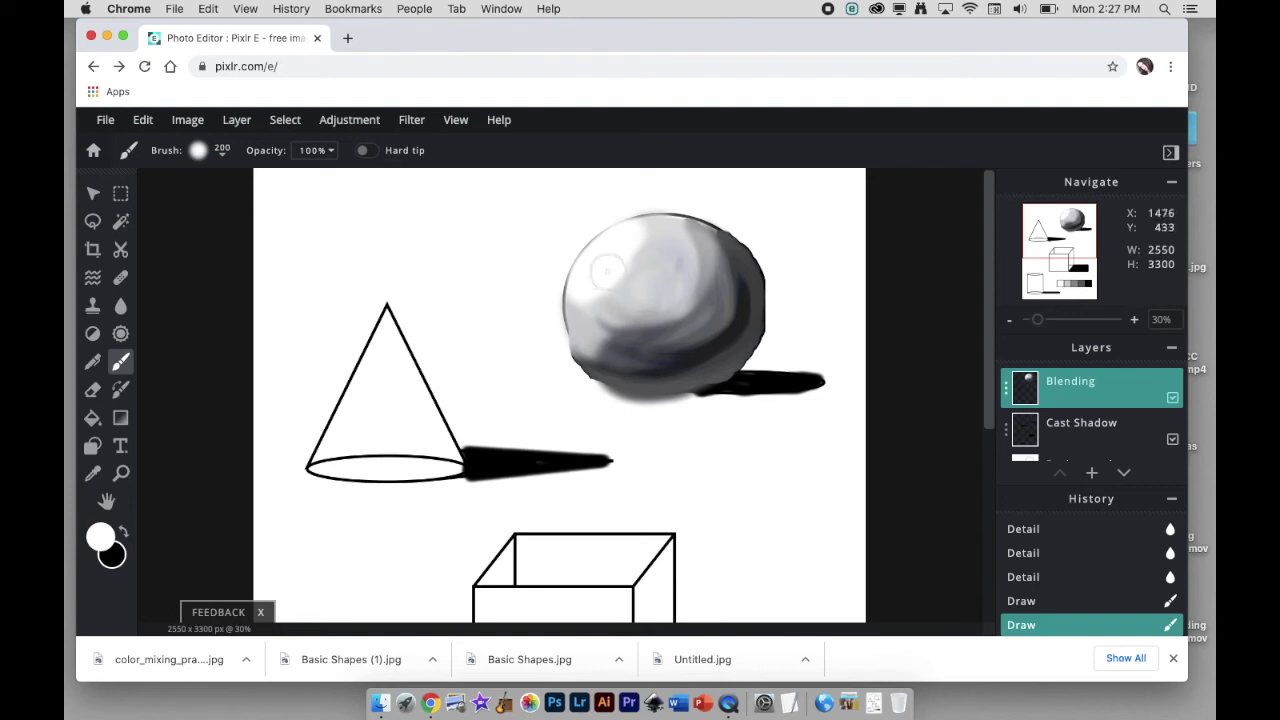
- At 55% brush opacity, paint the sphere's upper area with a light gray sampled from it and its shaded side with a sampled dark gray
left_click(648, 288, "alt")
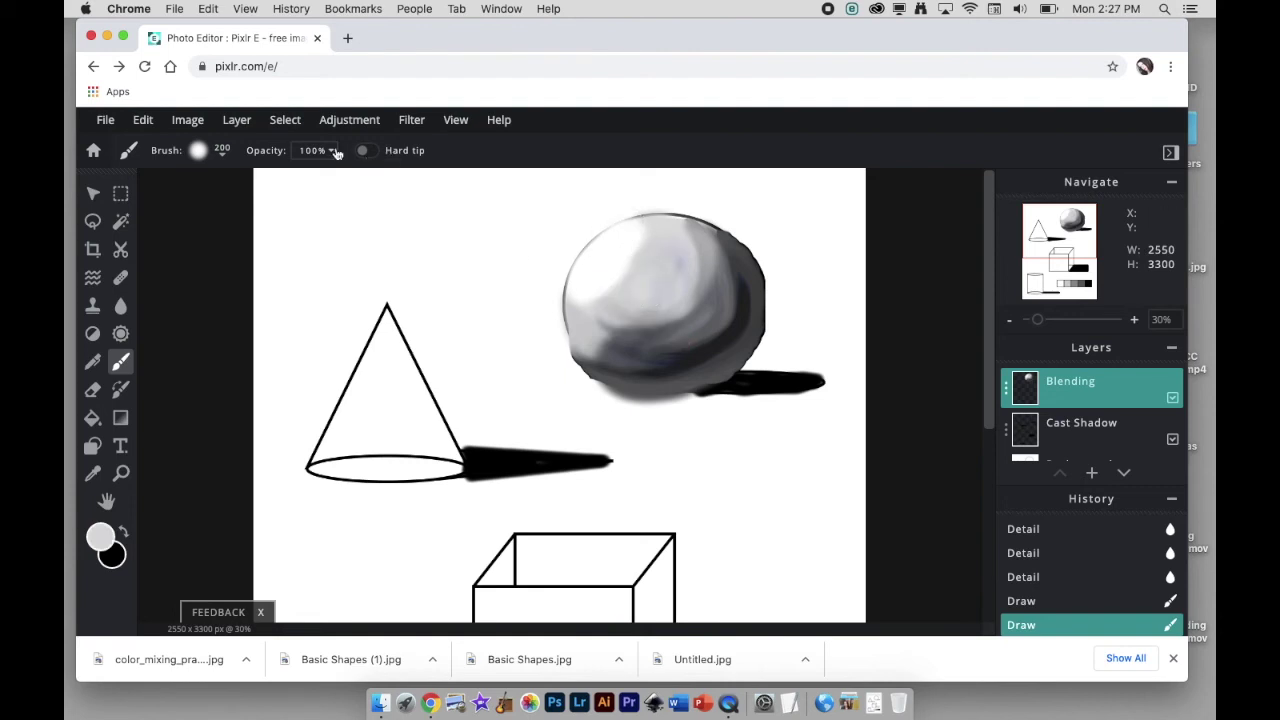
left_click(333, 151)
left_click(270, 179)
mouse_move(648, 238)
left_mouse_down()
mouse_move(595, 313)
mouse_move(706, 282)
mouse_move(687, 244)
mouse_move(700, 312)
mouse_move(602, 338)
mouse_move(679, 342)
mouse_move(725, 242)
left_mouse_up()
left_click(729, 349, "alt")
mouse_move(734, 300)
left_mouse_down()
mouse_move(743, 277)
mouse_move(657, 363)
mouse_move(597, 349)
mouse_move(691, 329)
mouse_move(694, 314)
left_mouse_up()
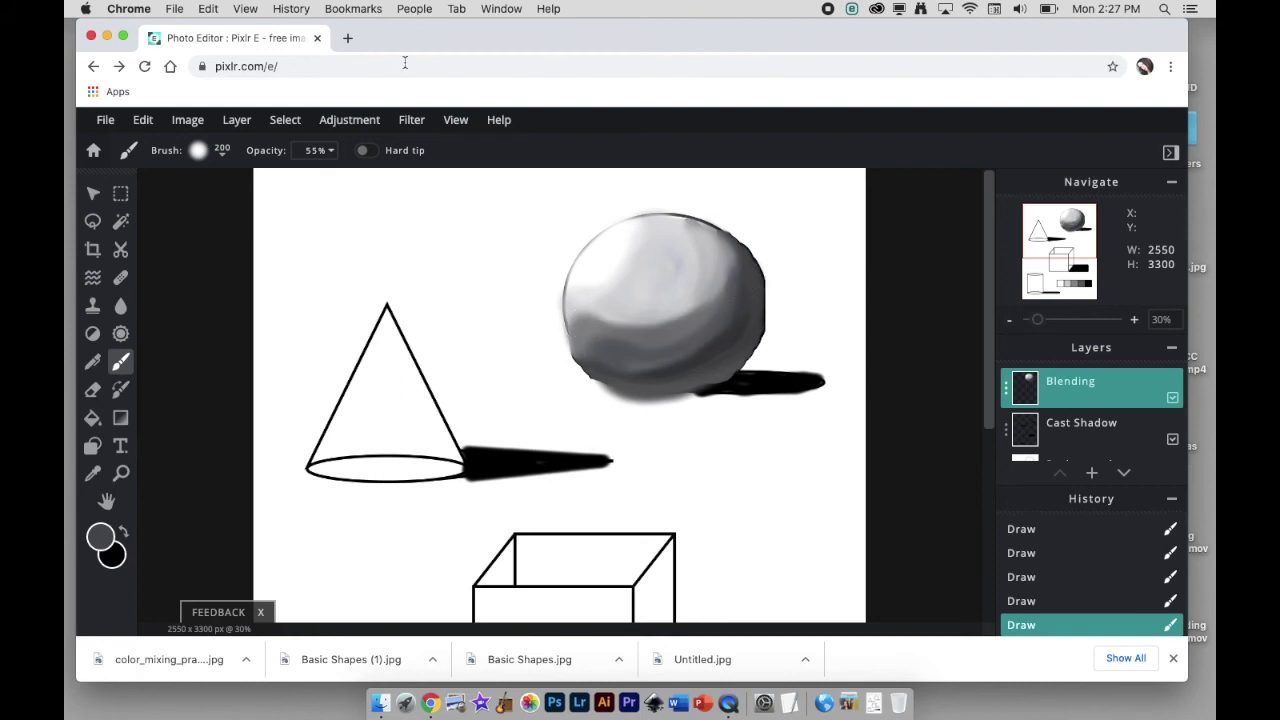
- Lower the brush opacity to 24% and soften the sphere's tonal transitions with light and middle grays sampled from it
left_click(325, 152)
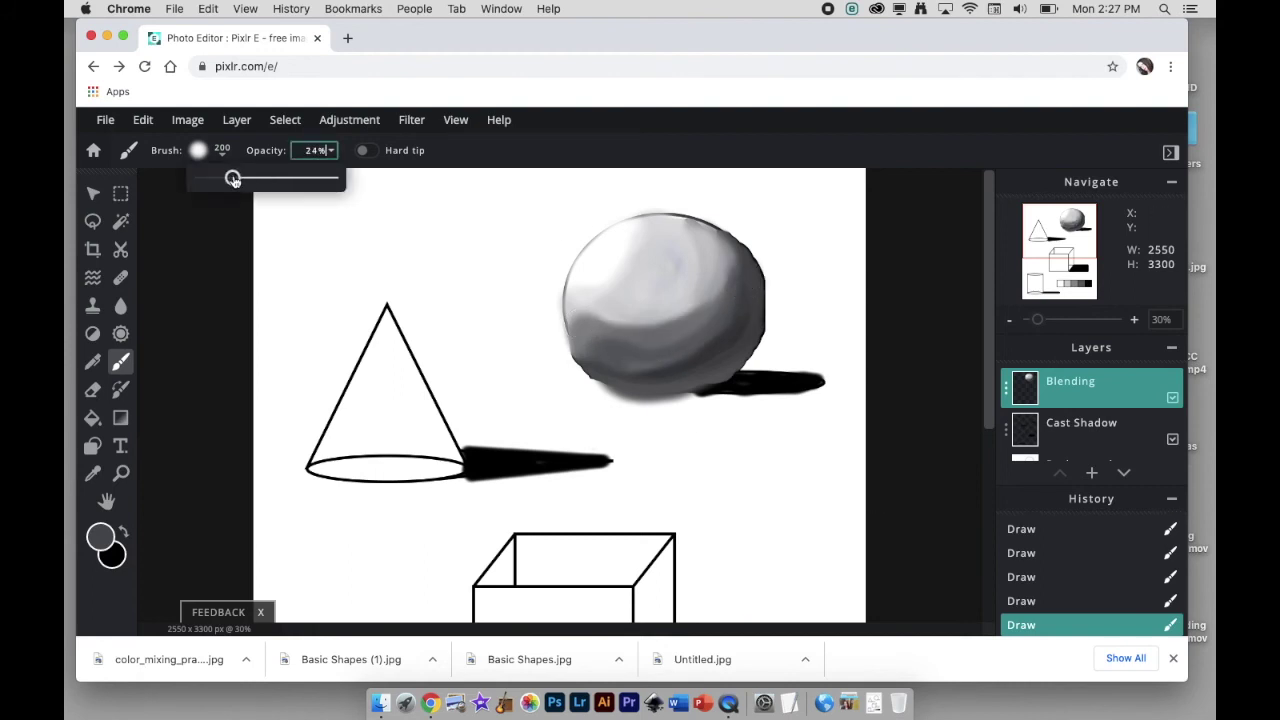
left_click(668, 278, "alt")
left_click_drag(603, 339, 587, 335)
left_click(690, 325, "alt")
mouse_move(706, 241)
left_mouse_down()
mouse_move(730, 276)
mouse_move(667, 327)
mouse_move(578, 305)
left_mouse_up()
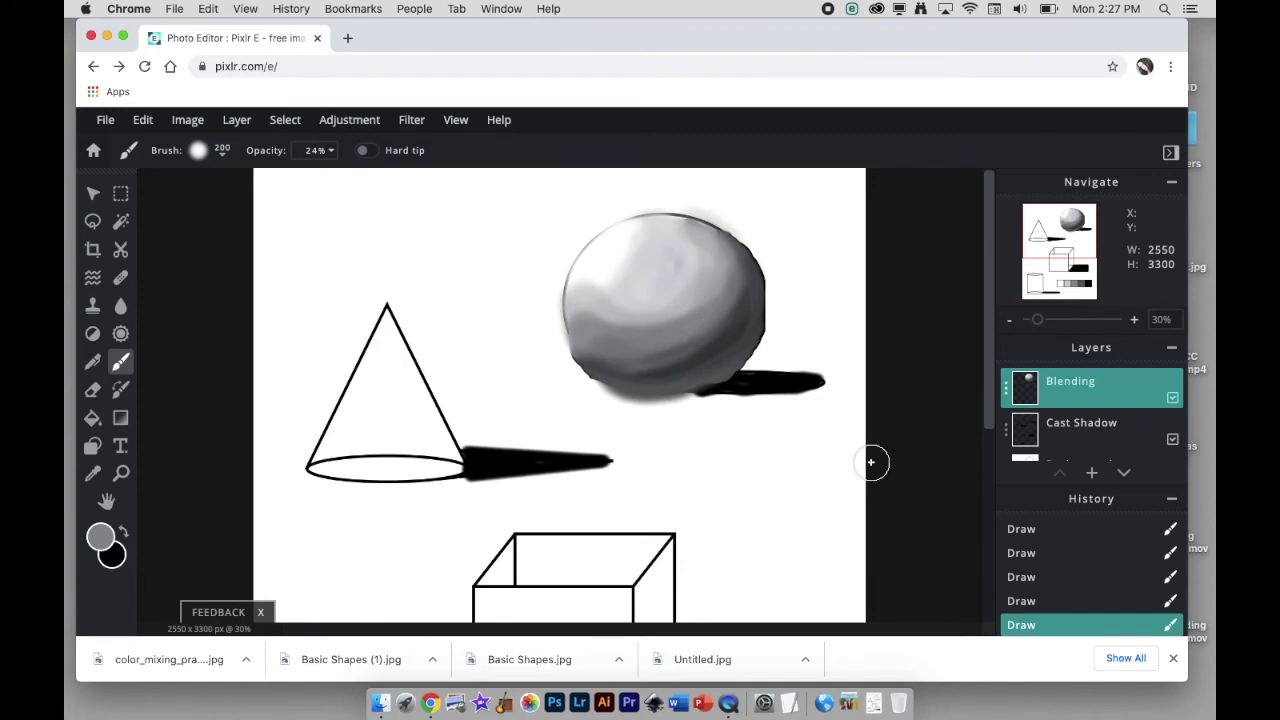
- Lock the Cast Shadow layer
key("super+minus")
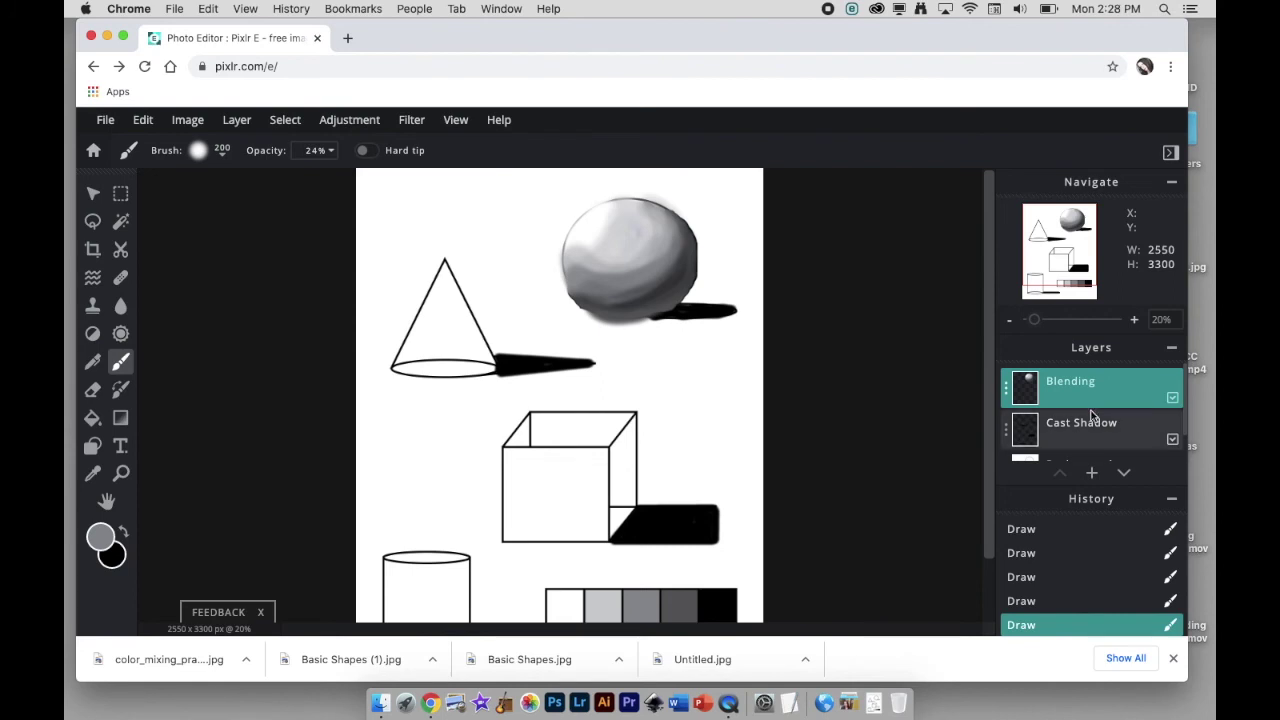
left_click(1007, 436)
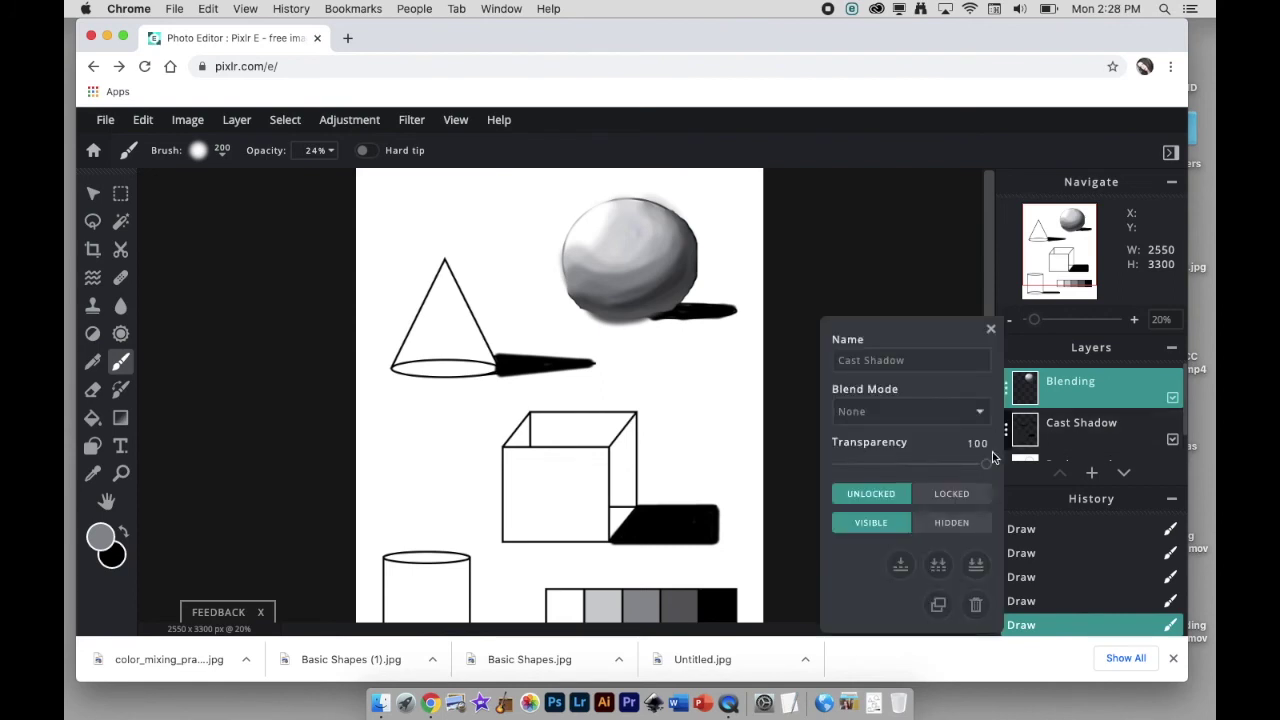
left_click(966, 495)
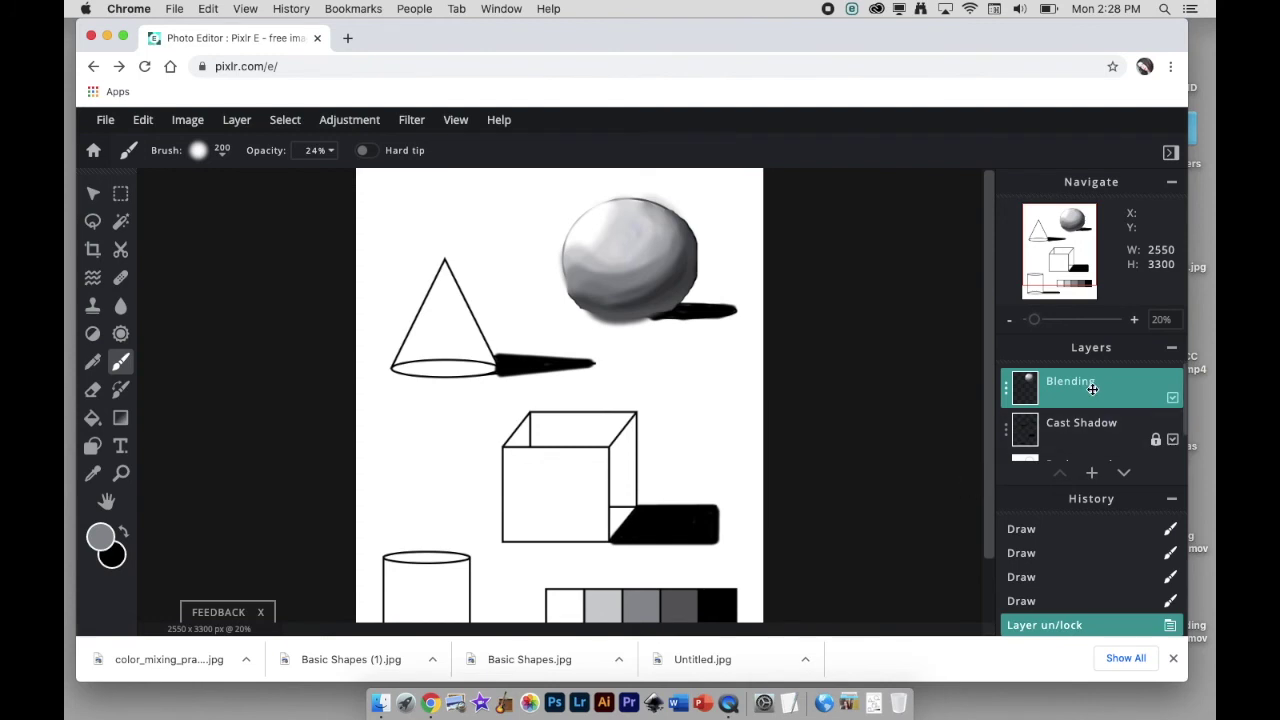
- Set the Blending layer's transparency to 75
left_click(1008, 388)
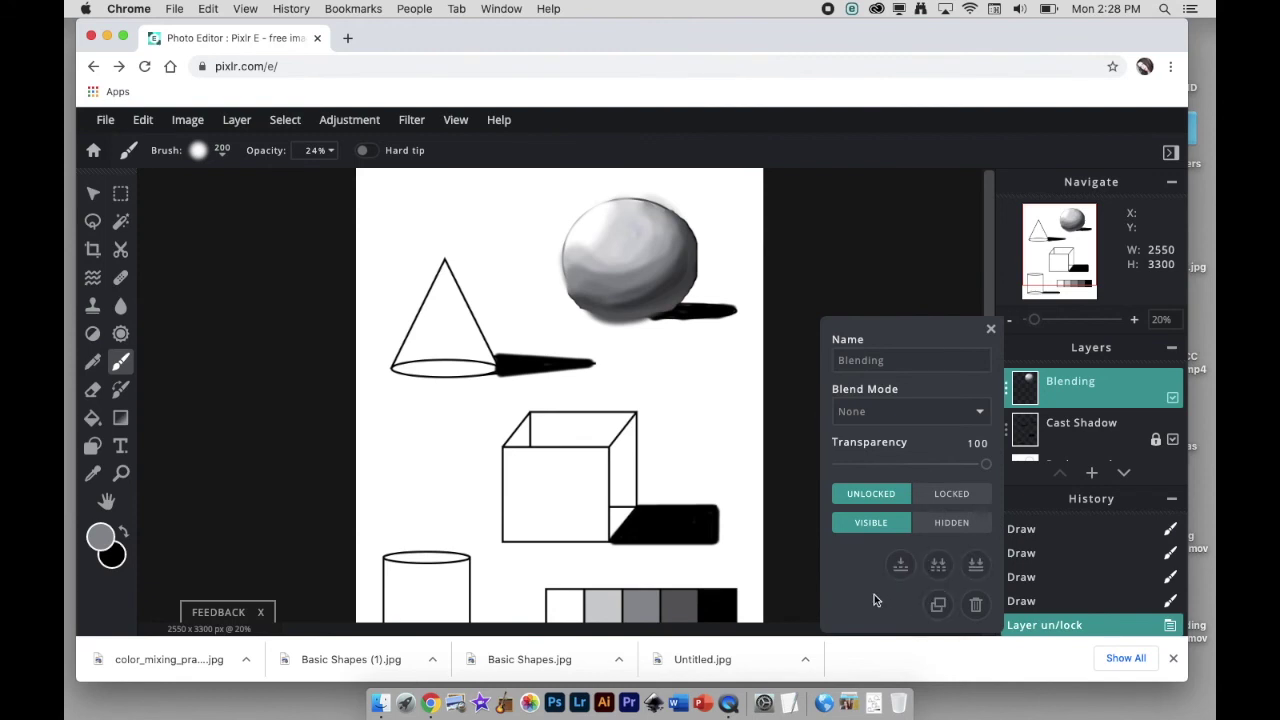
left_click_drag(987, 469, 950, 470)
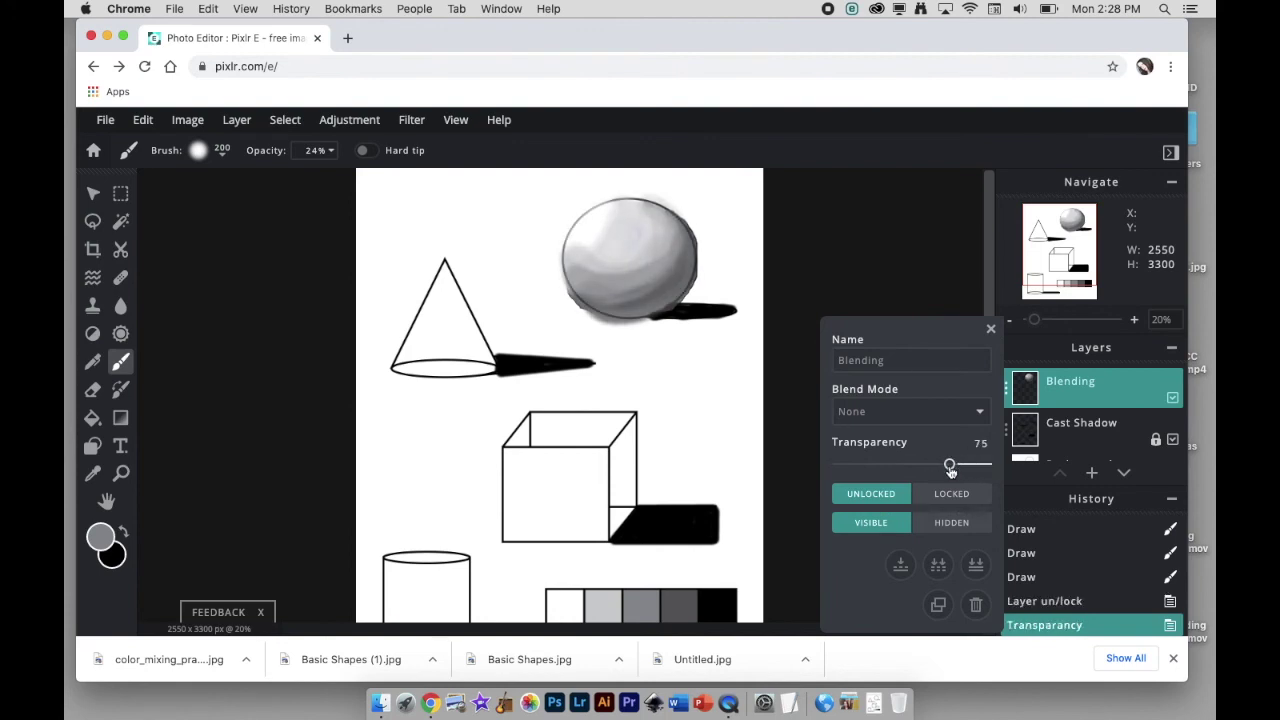
left_click(991, 330)
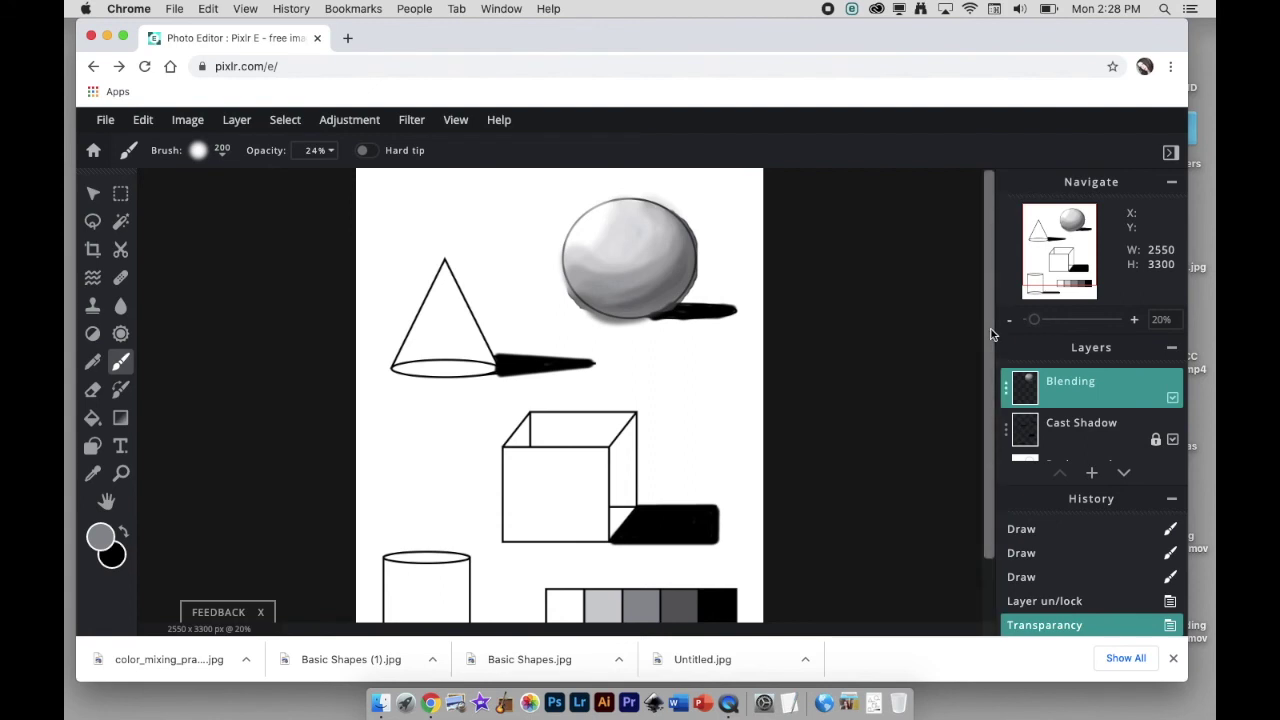
- Erase the shading that spills past the sphere's right outline, using the 20 px slanted eraser brush
key("super+plus")
key("super+plus")
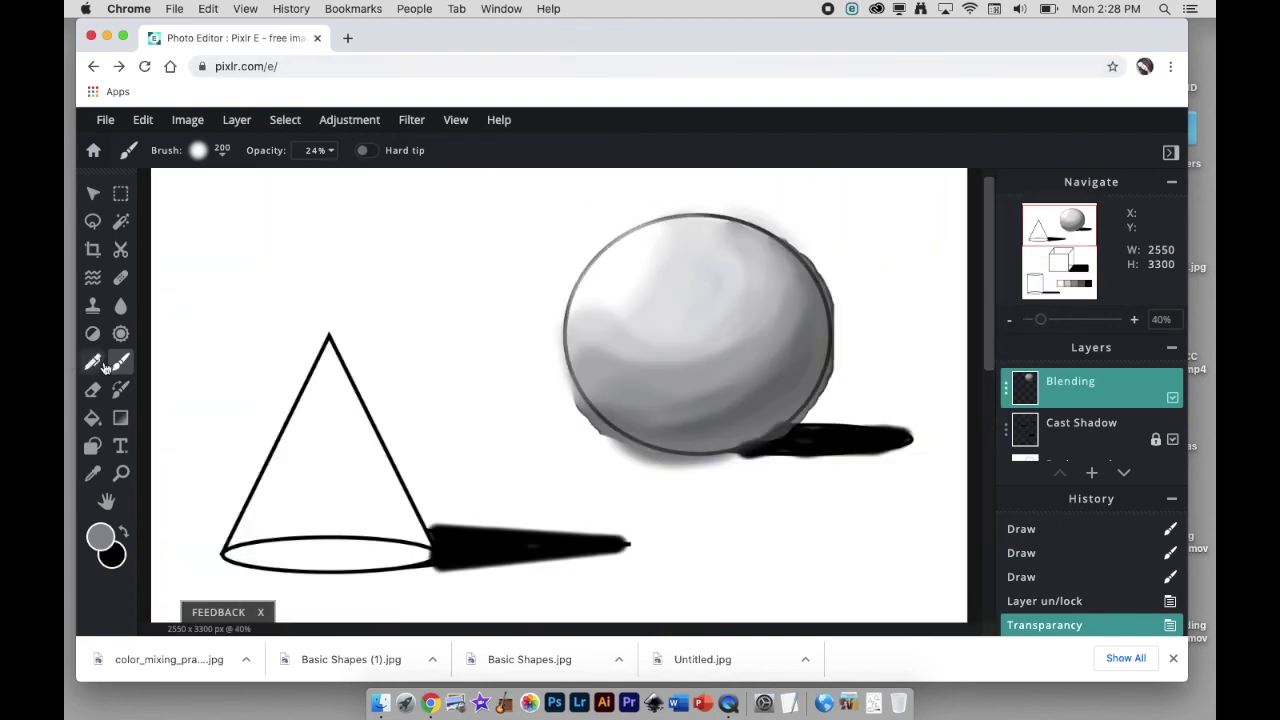
left_click(93, 391)
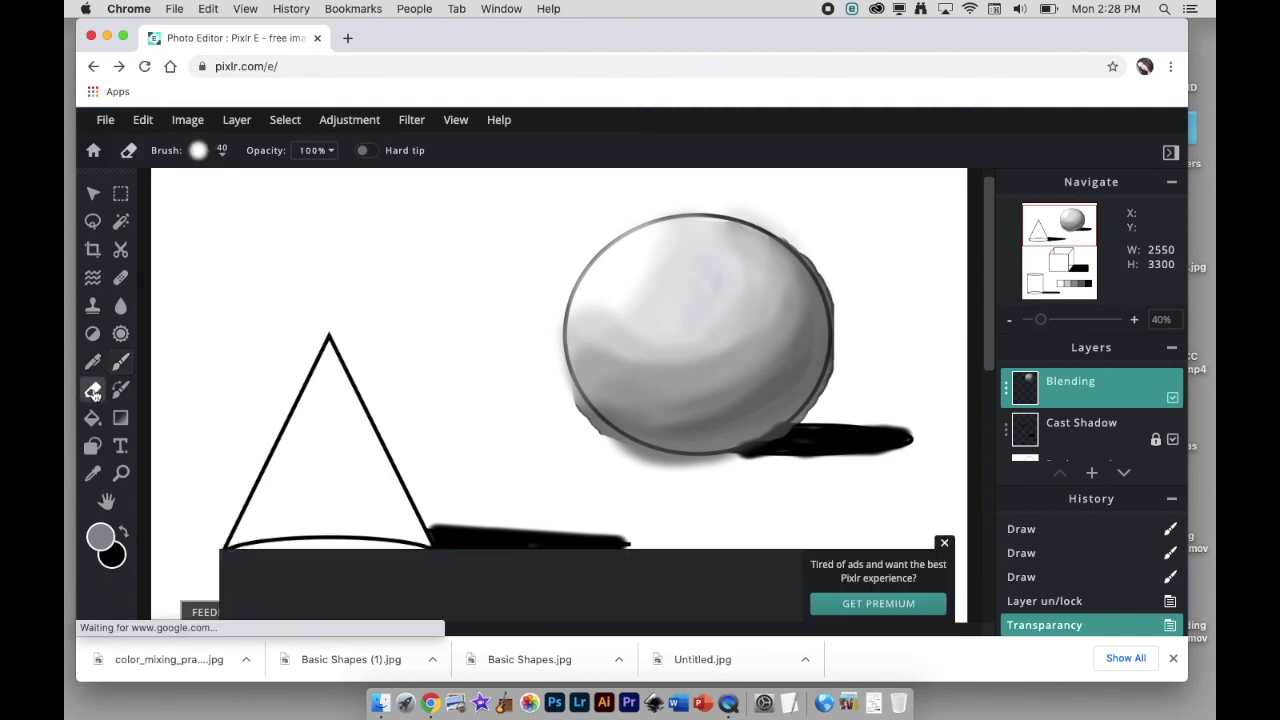
left_click(198, 151)
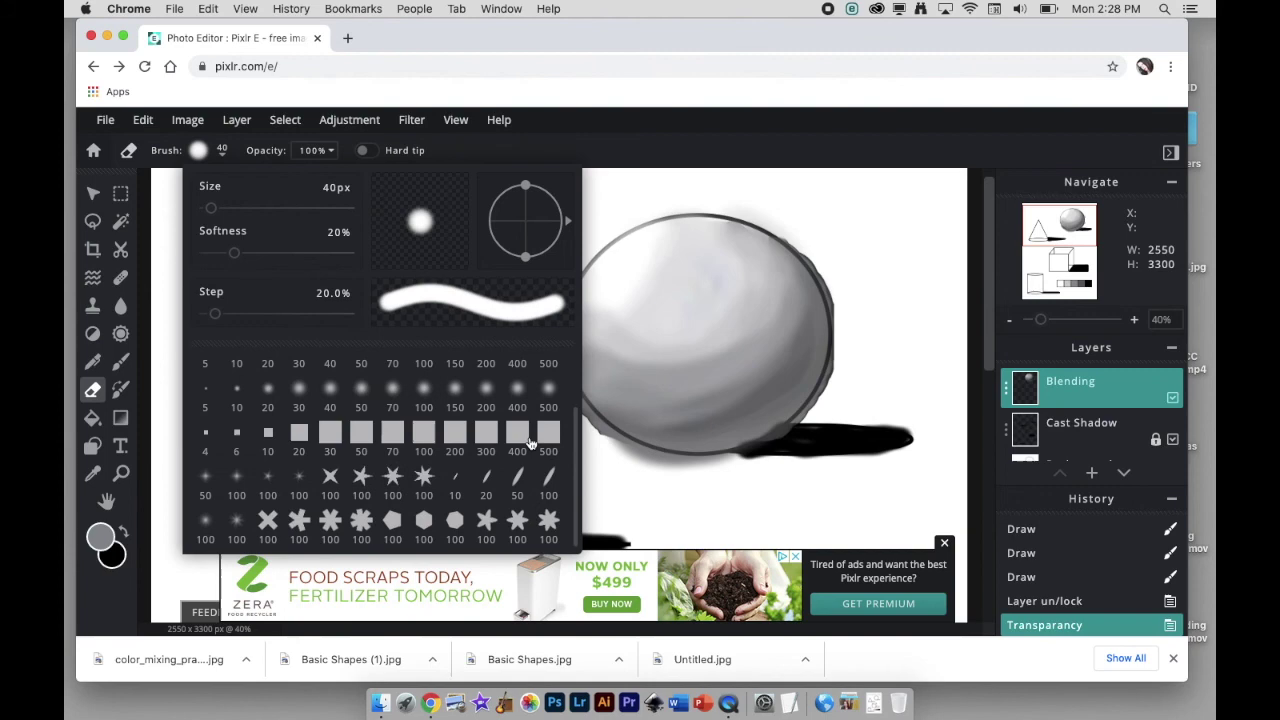
left_click(486, 480)
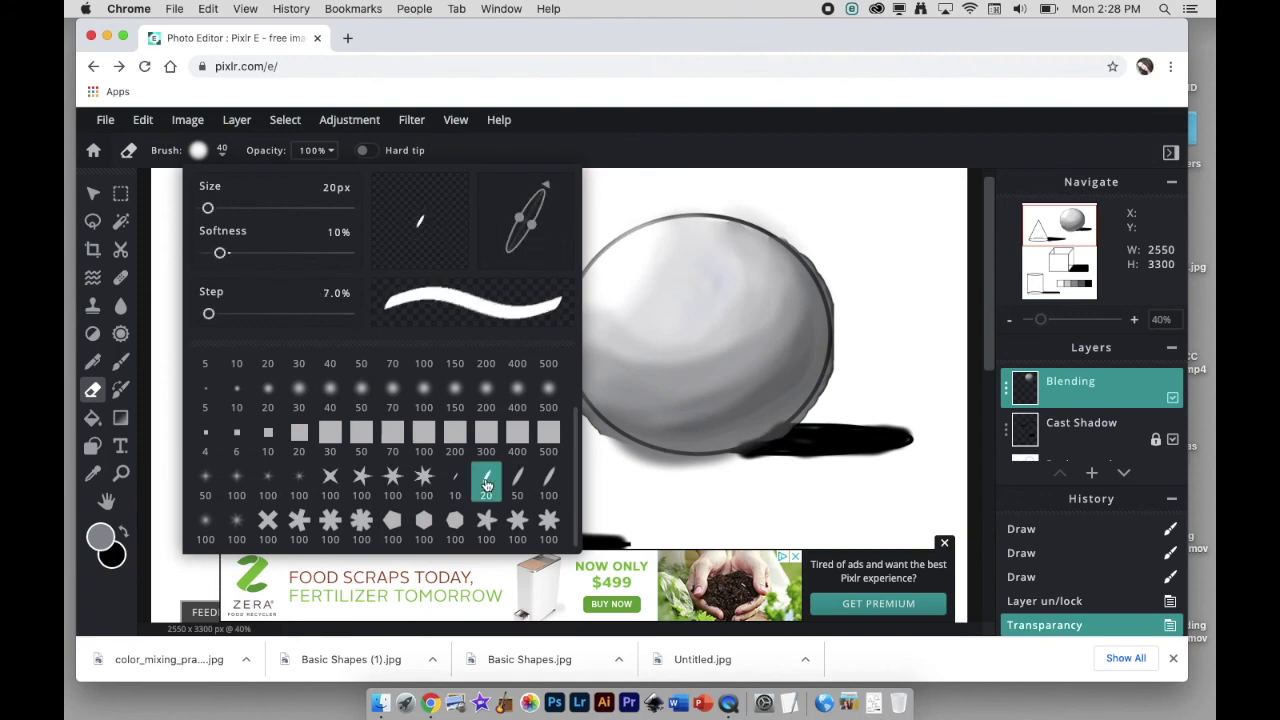
left_click(800, 245)
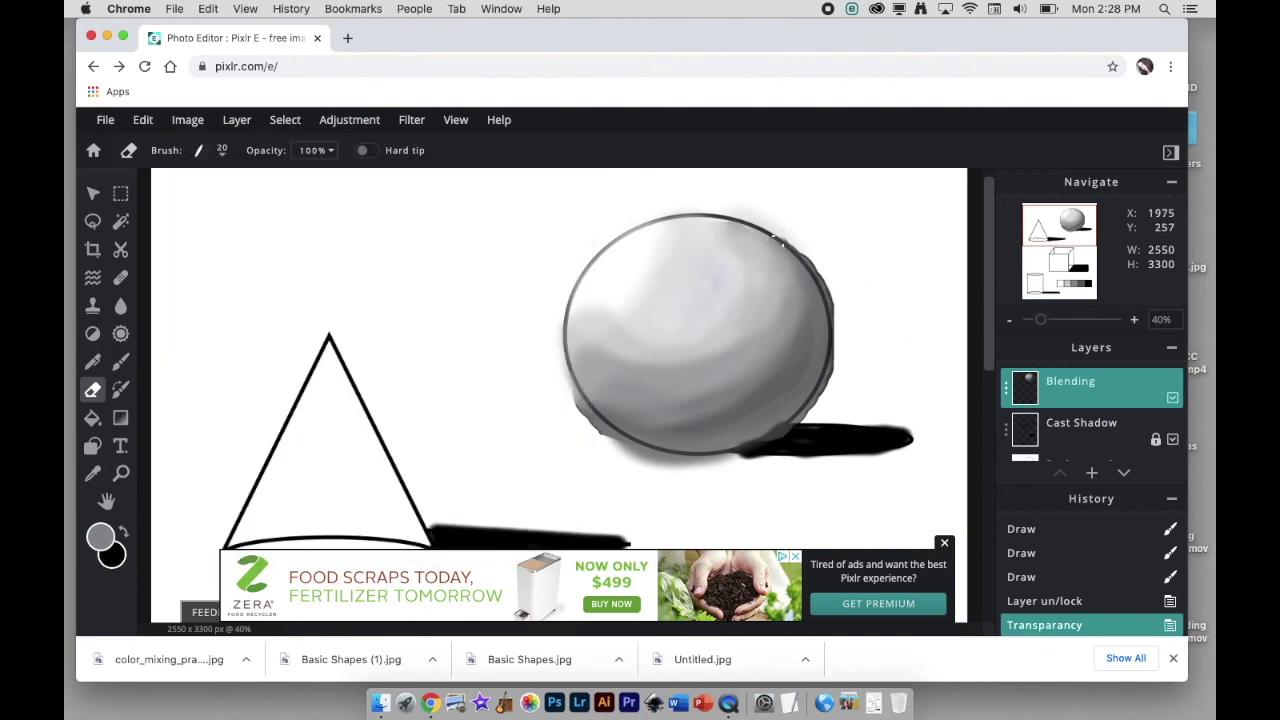
left_click_drag(780, 243, 819, 276)
left_click_drag(810, 274, 822, 298)
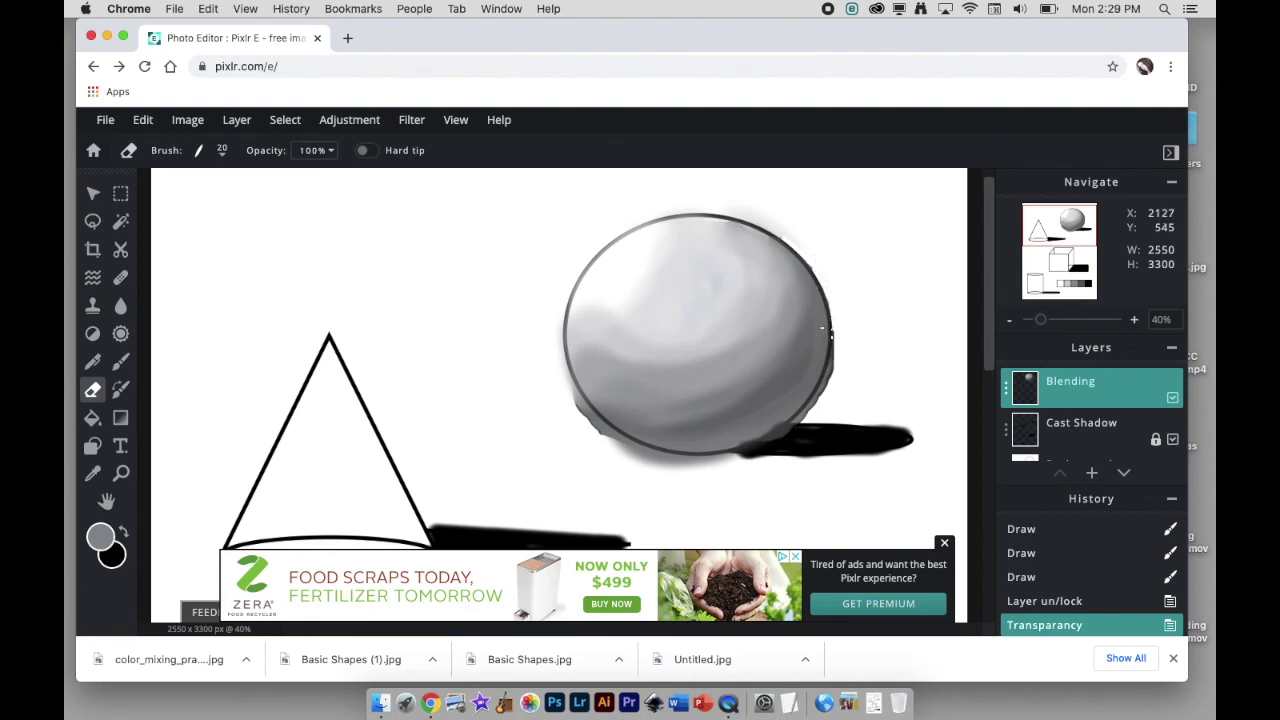
left_click_drag(825, 355, 827, 372)
mouse_move(820, 388)
left_mouse_down()
mouse_move(817, 403)
mouse_move(831, 365)
mouse_move(829, 392)
mouse_move(811, 403)
left_mouse_up()
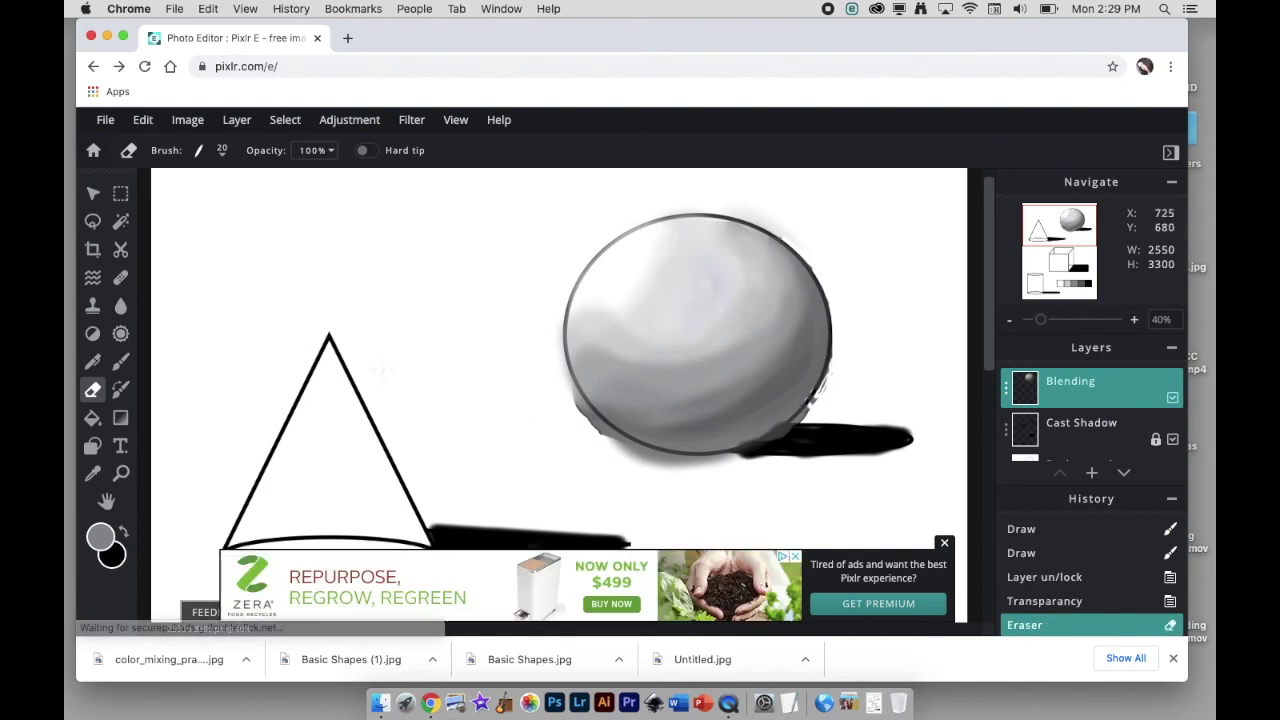
- Switch the eraser to the 50 px slanted brush and erase the spill along the sphere's lower right and bottom outline
left_click(223, 152)
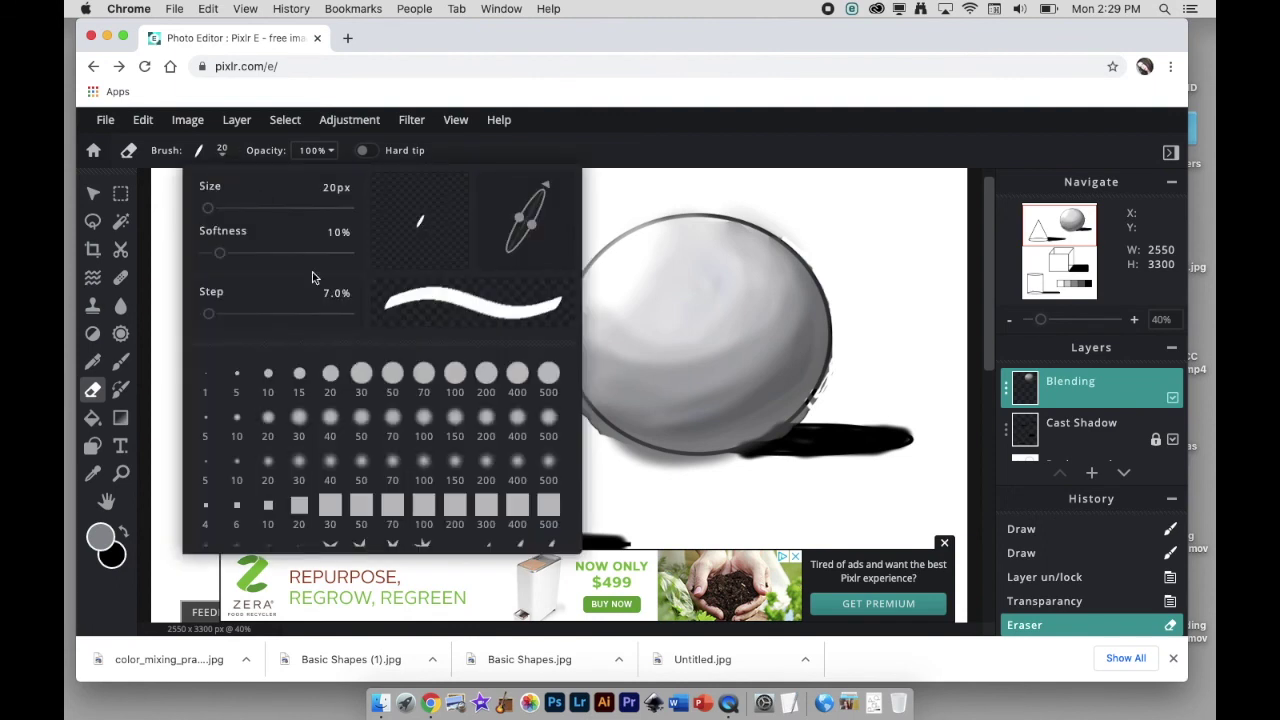
scroll(512, 485, "down", 2)
left_click(516, 481)
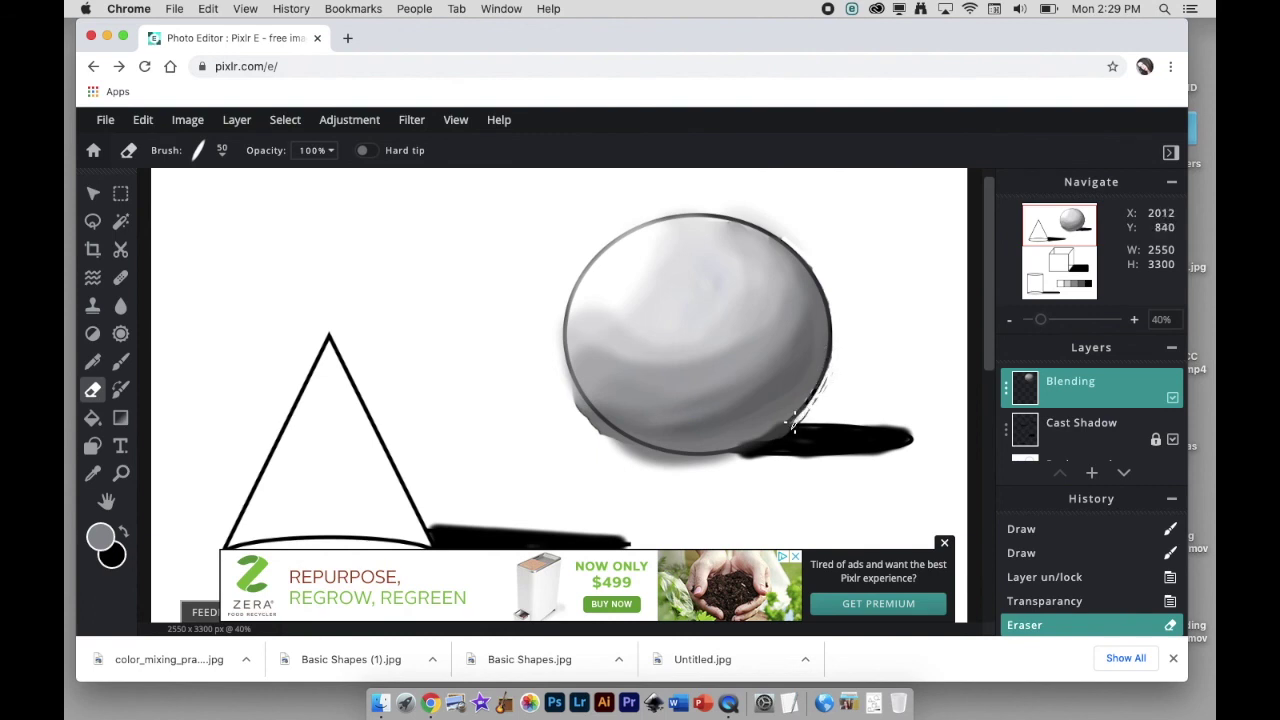
mouse_move(745, 450)
left_mouse_down()
mouse_move(805, 424)
mouse_move(826, 358)
mouse_move(808, 404)
mouse_move(832, 364)
left_mouse_up()
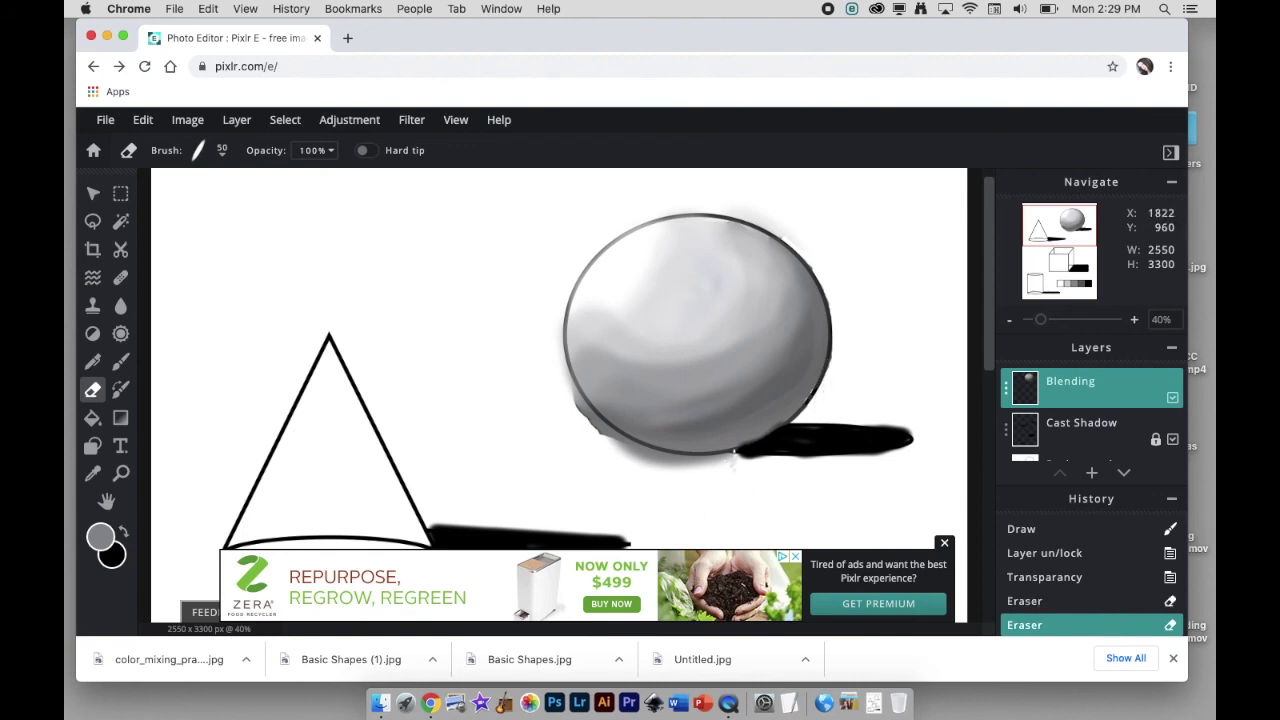
mouse_move(735, 452)
left_mouse_down()
mouse_move(615, 445)
mouse_move(568, 391)
mouse_move(646, 446)
mouse_move(740, 448)
mouse_move(726, 466)
mouse_move(726, 454)
mouse_move(627, 451)
left_mouse_up()
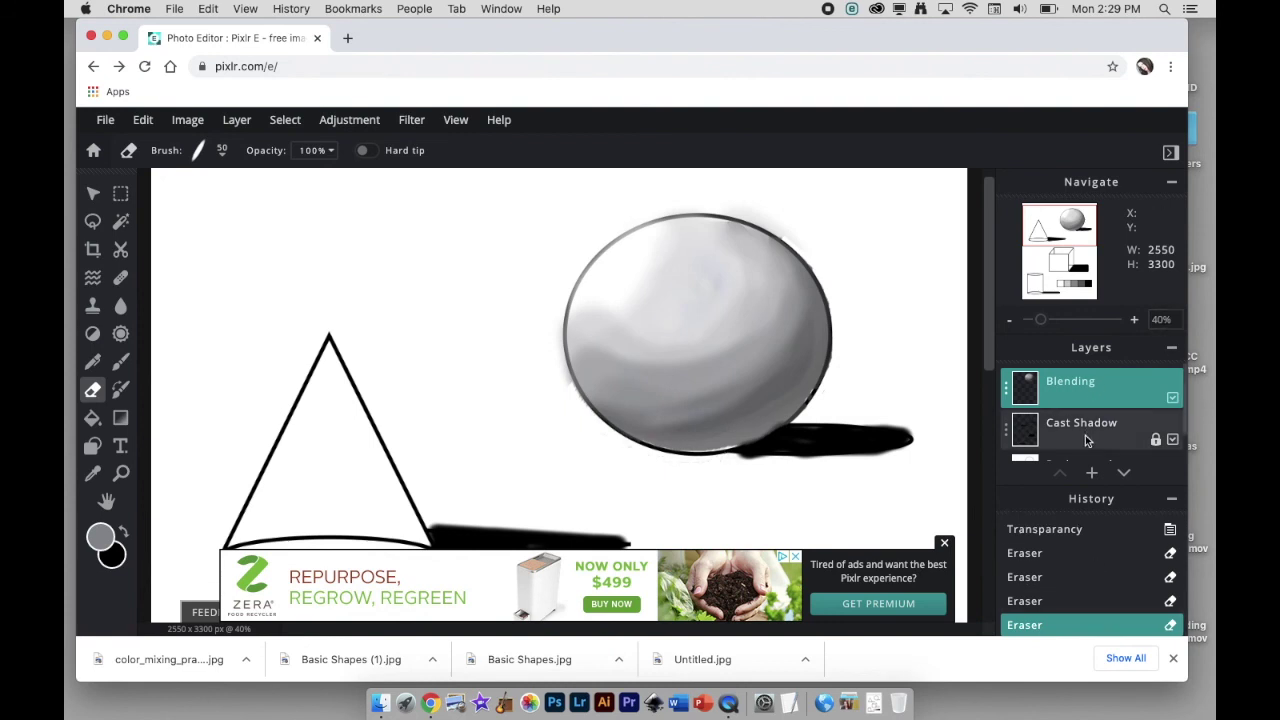
- Set the Blending layer's transparency to 94 and close the advertisement banner
left_click(1007, 388)
left_click_drag(953, 465, 978, 468)
left_click(991, 330)
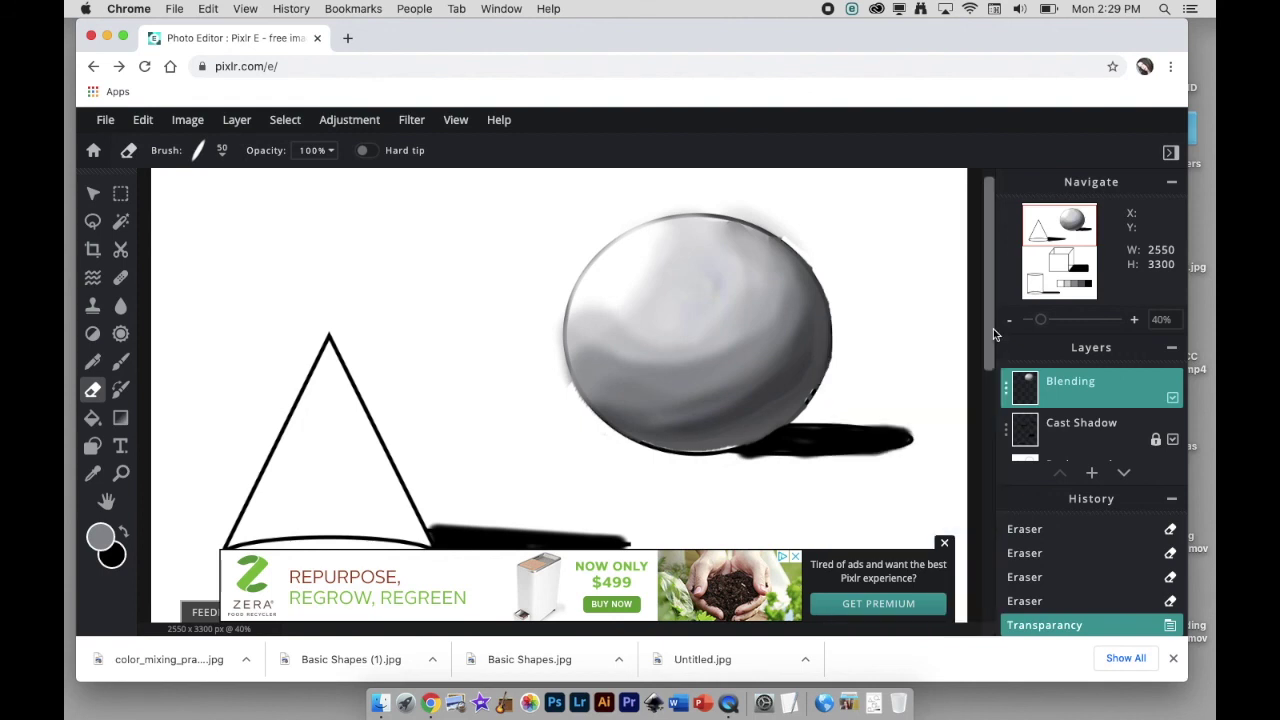
key("super+minus")
key("super+minus")
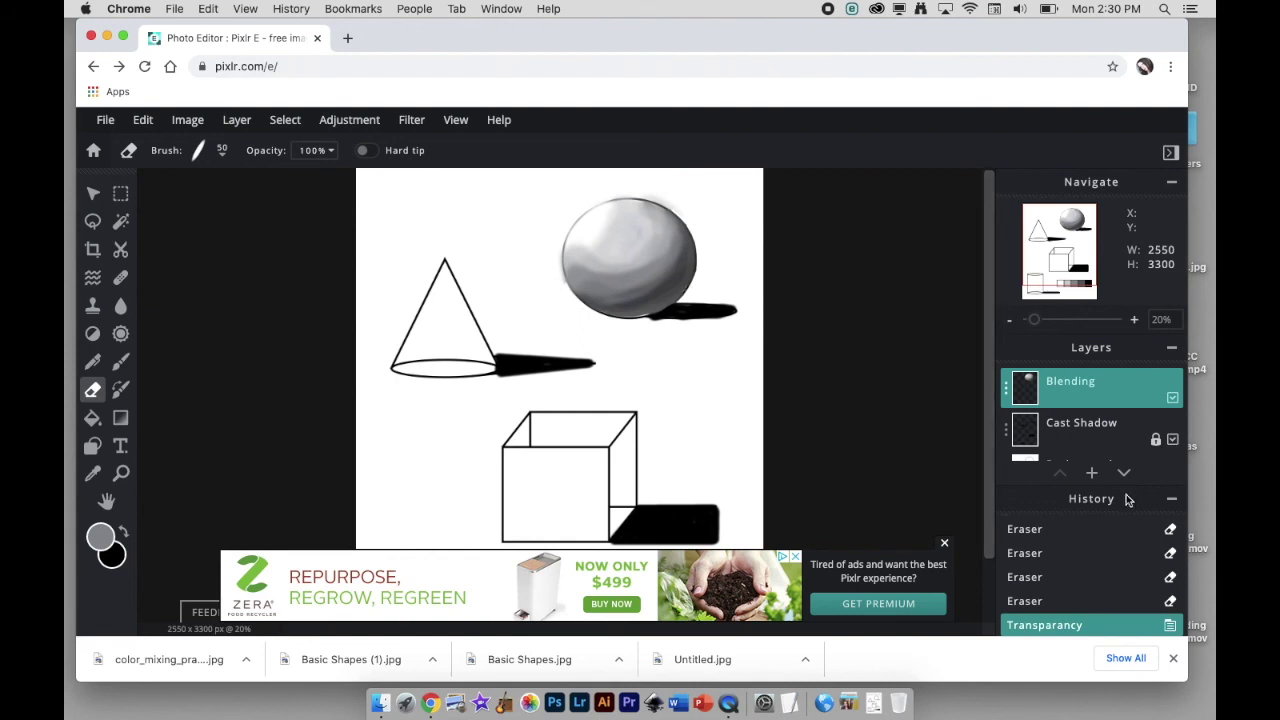
left_click(946, 545)
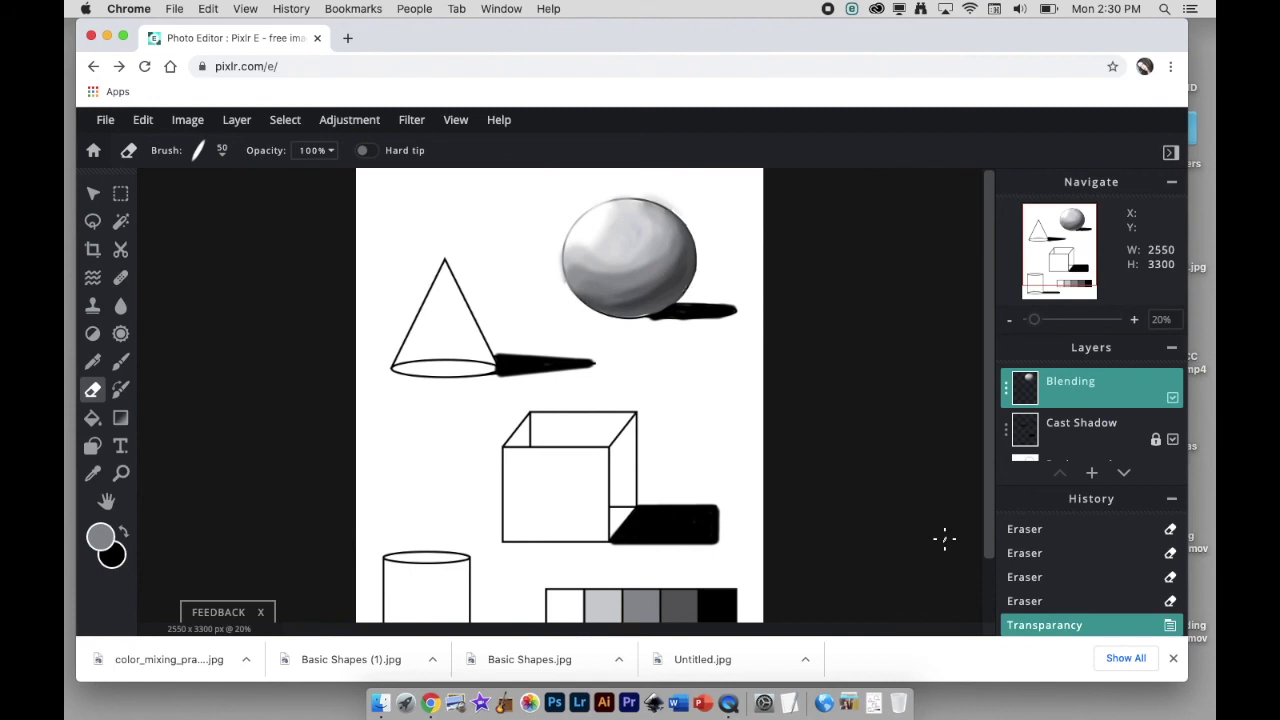
- Rename the Blending layer as Blending Sphere and lock it
left_click(1011, 397)
left_click(888, 360)
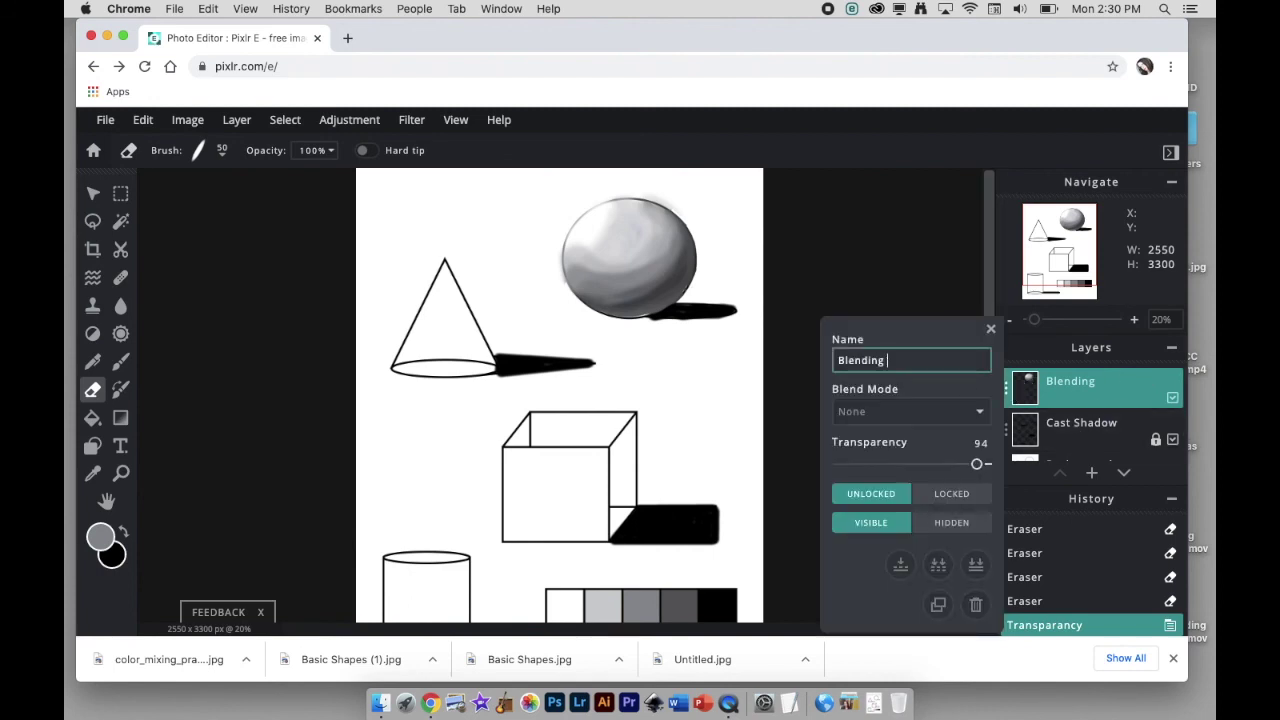
type("Sphere")
left_click(927, 497)
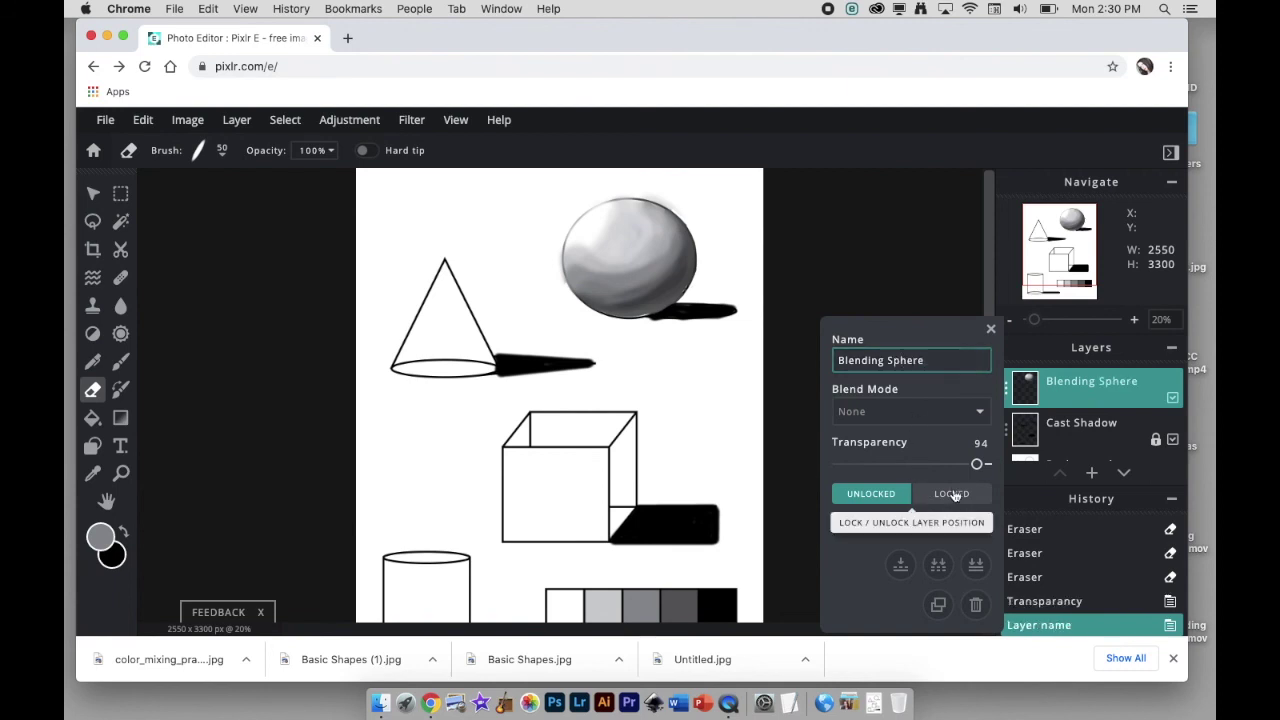
- Add an empty layer above Blending Sphere and name it Blending Cone
left_click(1092, 474)
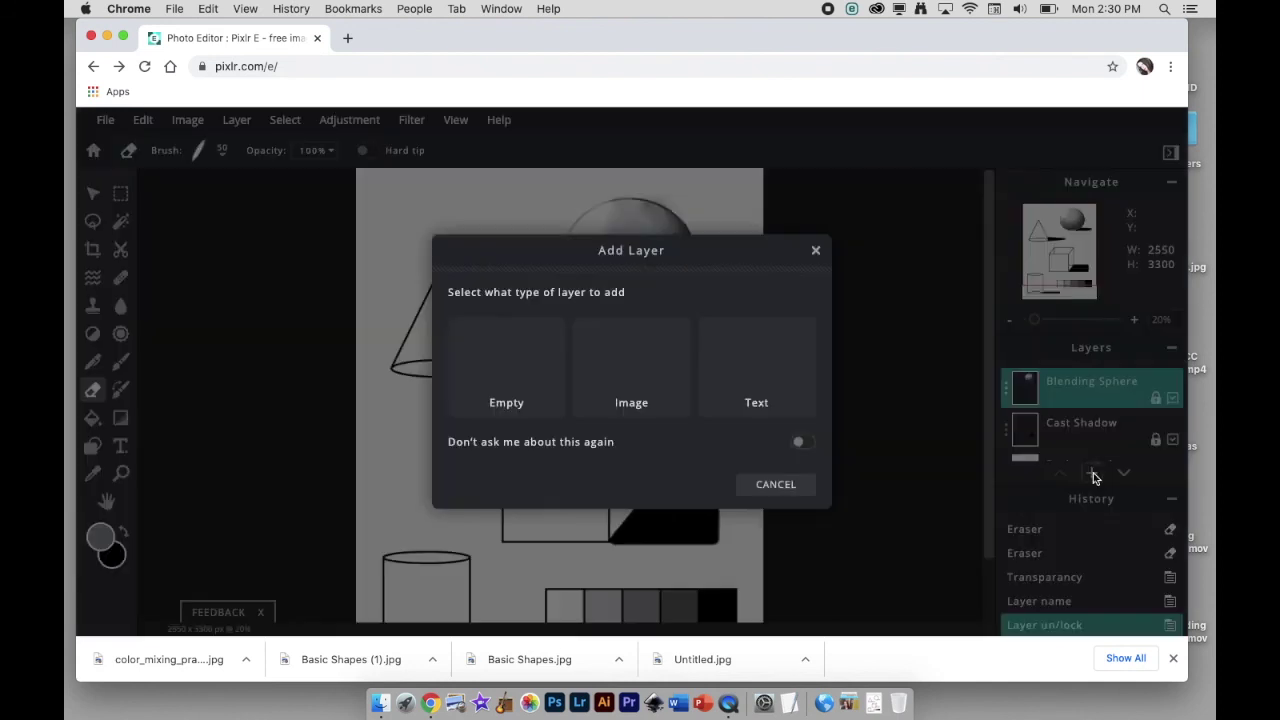
left_click(503, 365)
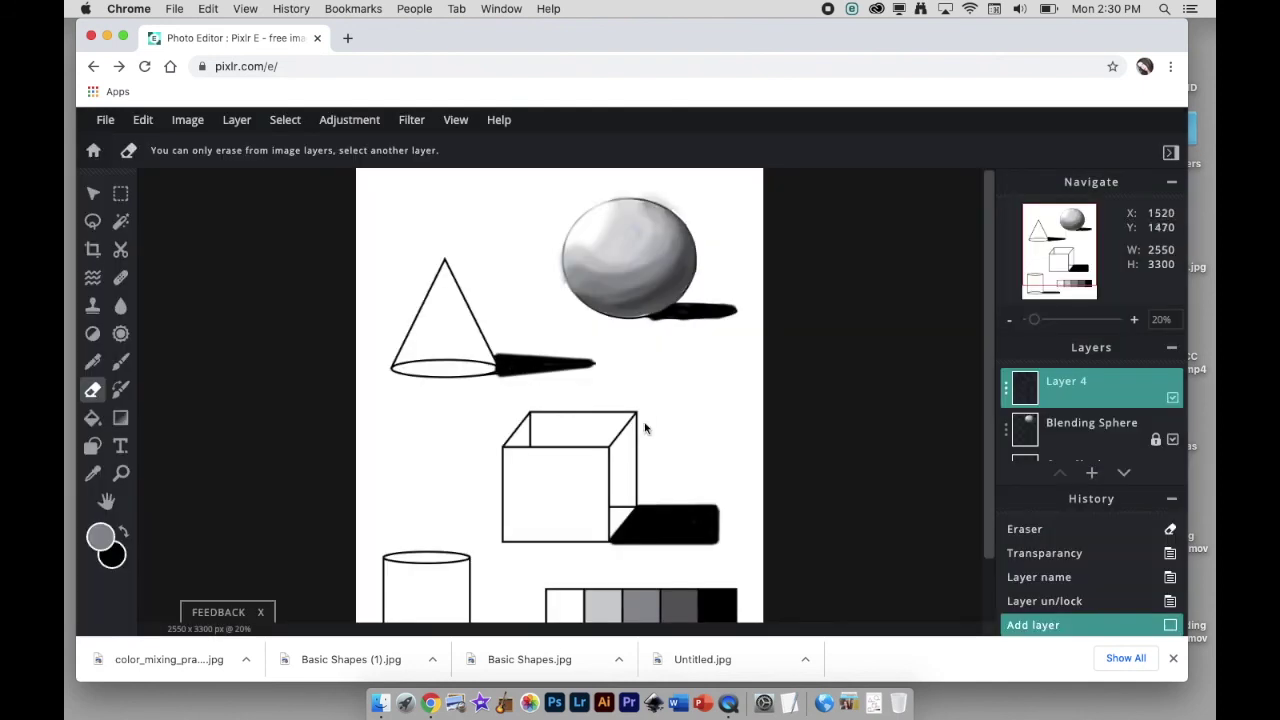
left_click(1012, 387)
key("BackSpace")
key("BackSpace")
key("BackSpace")
key("BackSpace")
key("BackSpace")
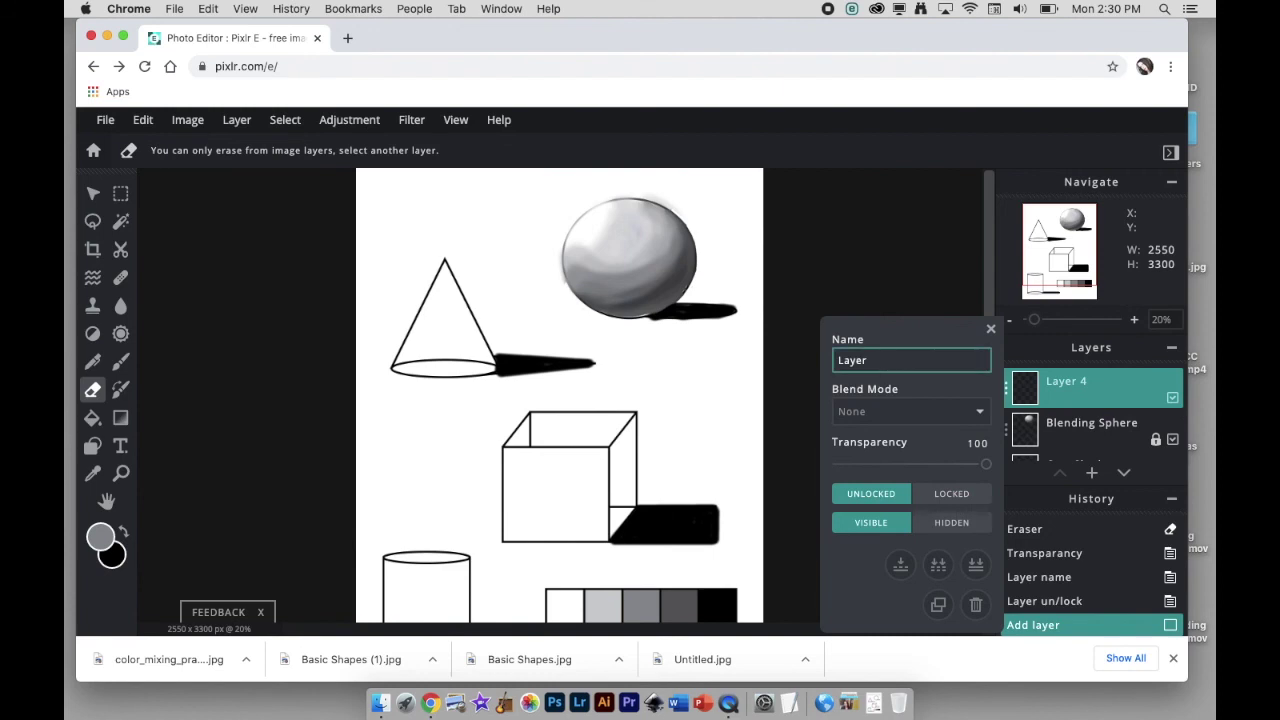
type("Blending Cone")
left_click(991, 328)
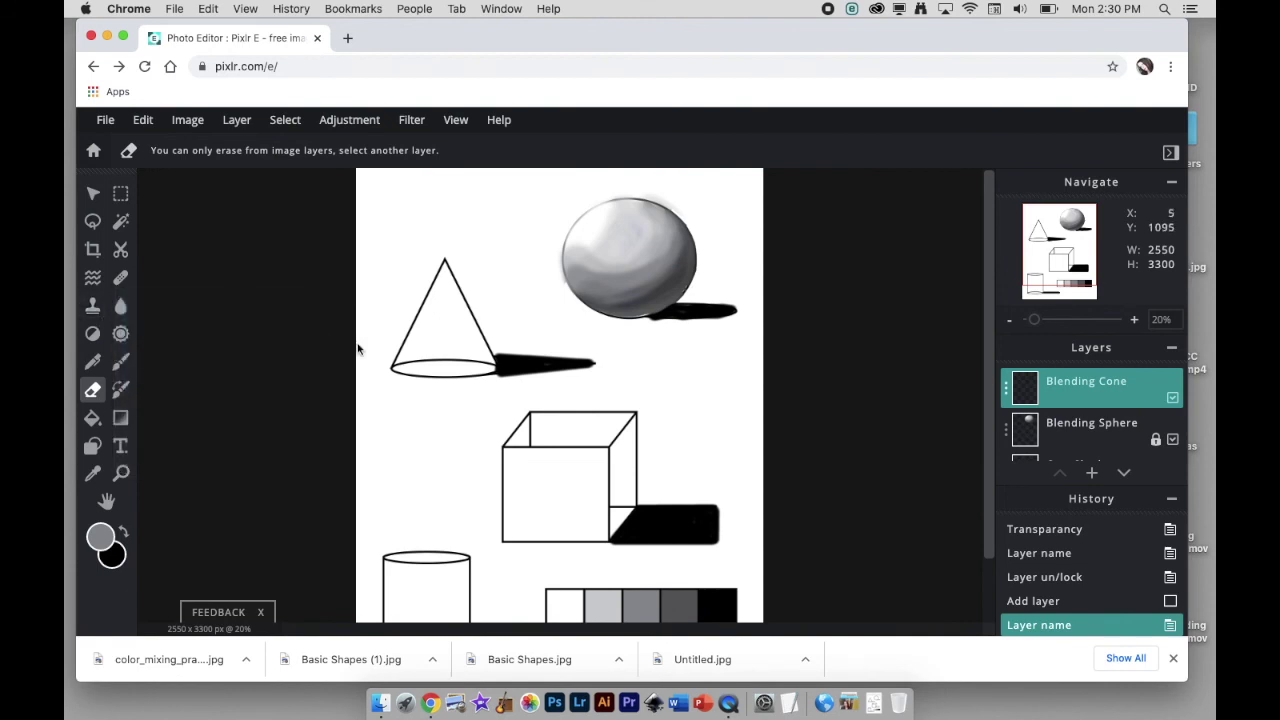
key("super+minus")
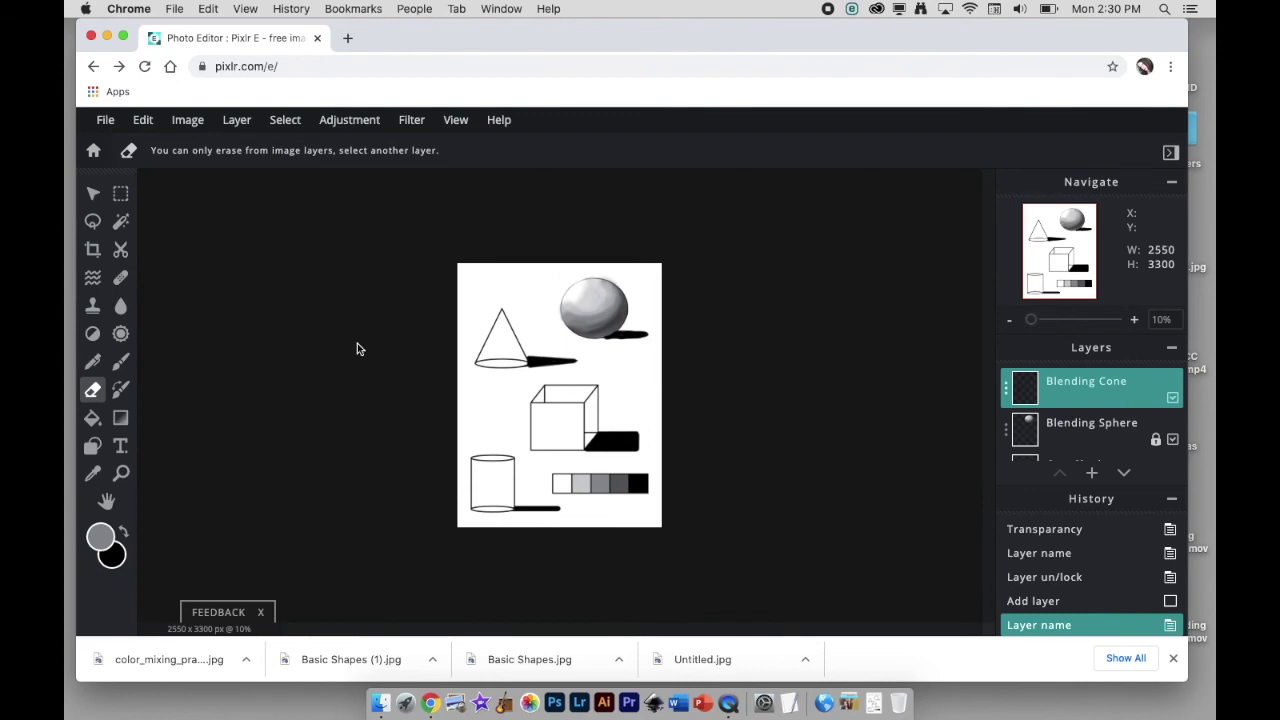